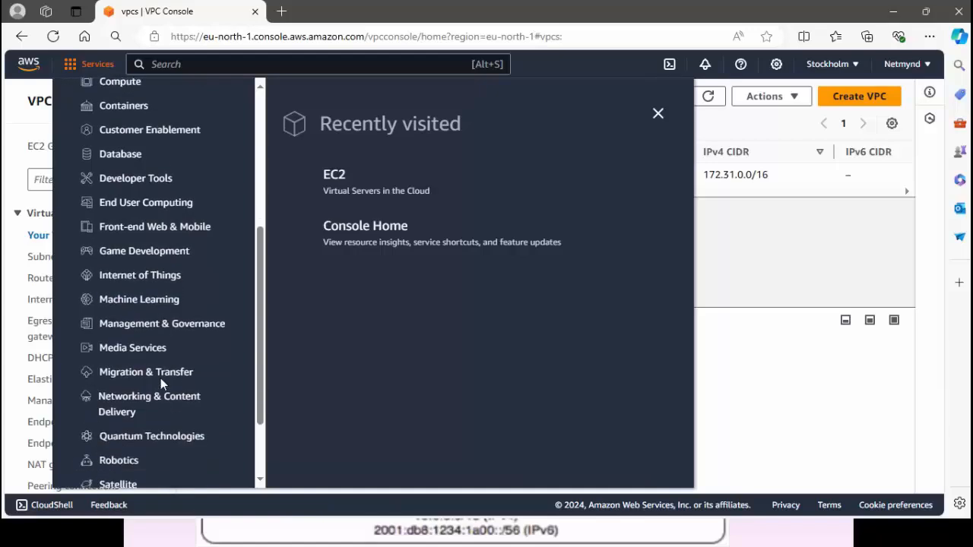
# Go to the VPC service's Your VPCs list under Networking & Content Delivery.
pyautogui.click(160, 391)
pyautogui.scroll(-2, 394, 389)
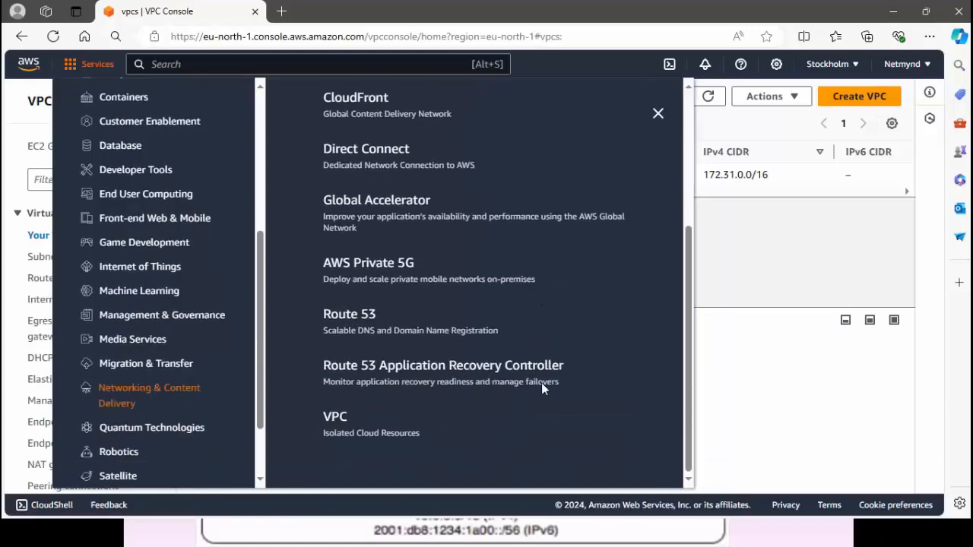
pyautogui.click(336, 418)
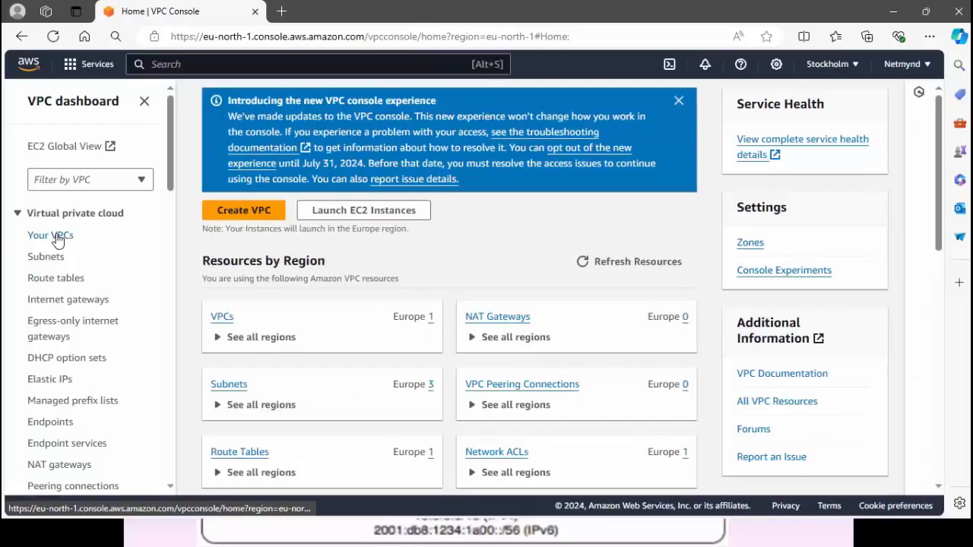
pyautogui.click(56, 237)
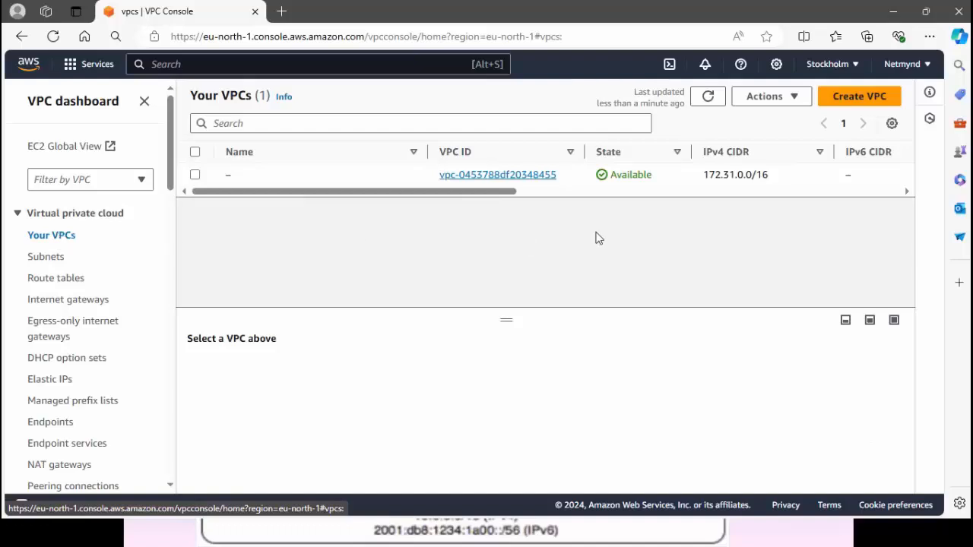
pyautogui.moveTo(505, 191); pyautogui.dragTo(332, 178)
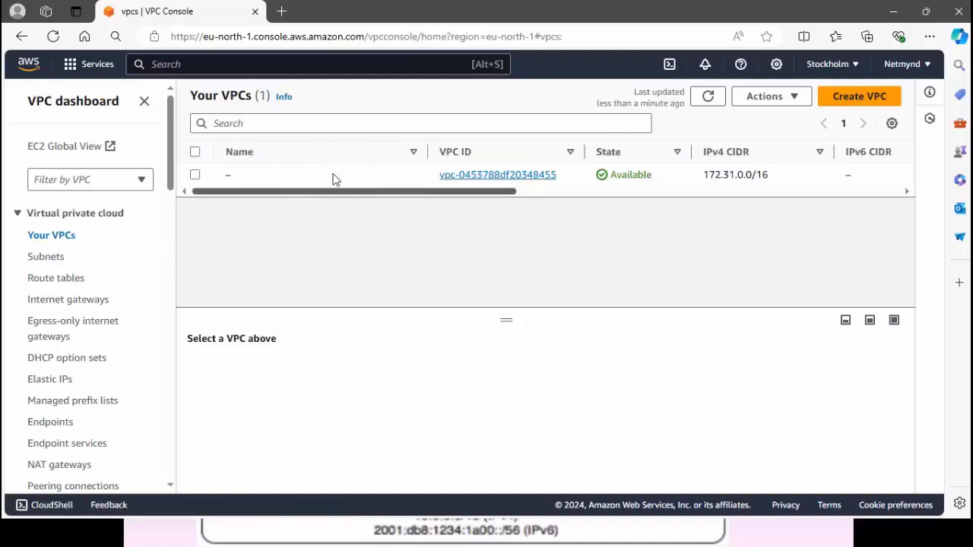
# Create a VPC-only VPC named Netmynd-vpc with IPv4 CIDR block 10.0.0.0/16.
pyautogui.click(824, 102)
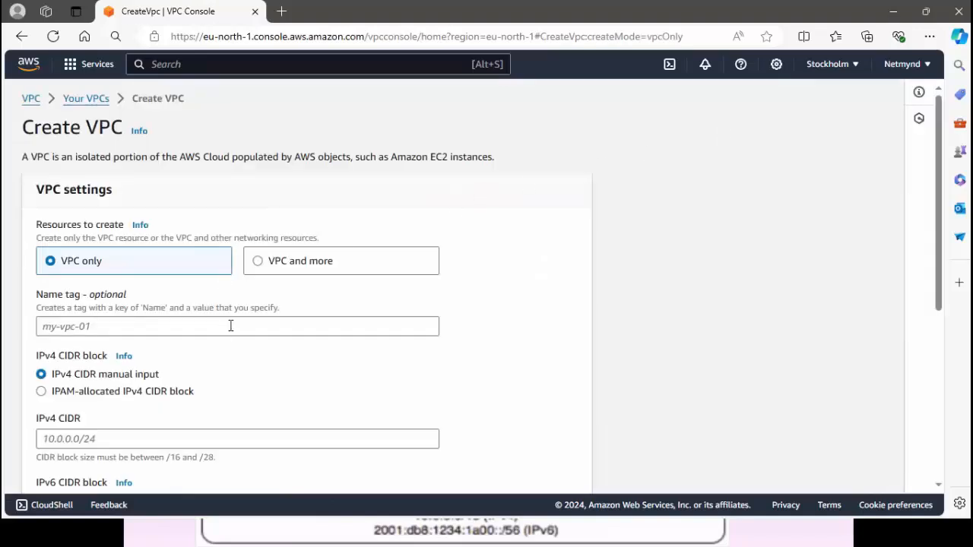
pyautogui.click(230, 326)
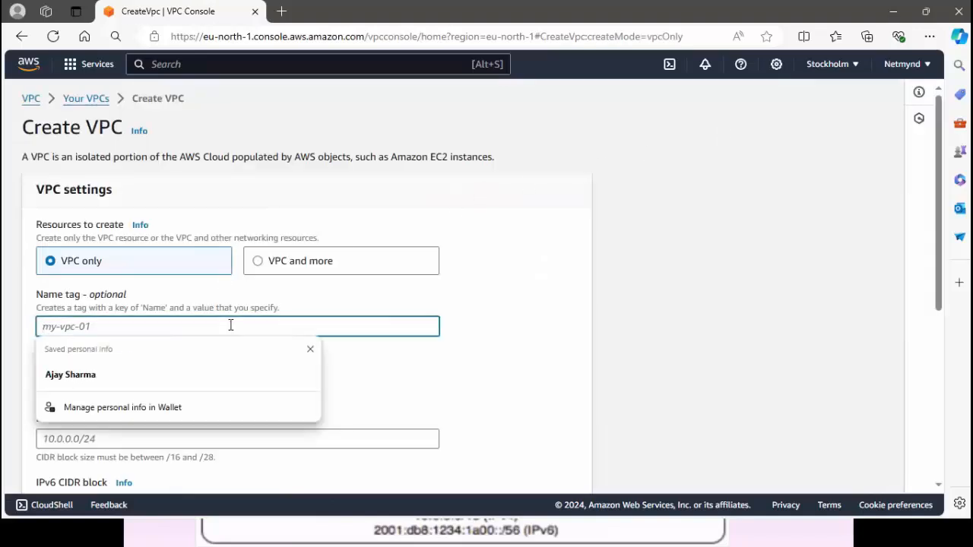
pyautogui.write('N')
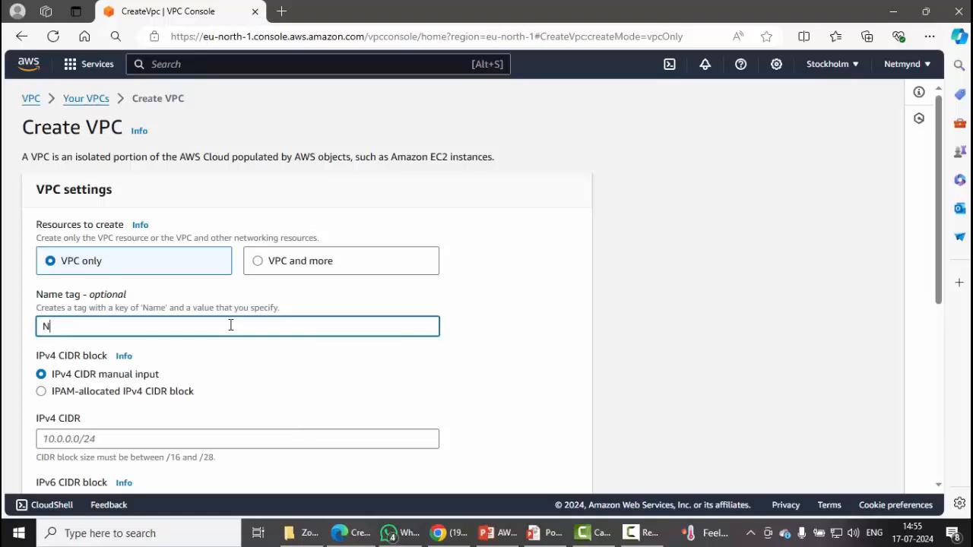
pyautogui.write('etmynd')
pyautogui.press('BackSpace')
pyautogui.press('BackSpace')
pyautogui.write('d-vpc')
pyautogui.scroll(-2, 230, 325)
pyautogui.click(222, 289)
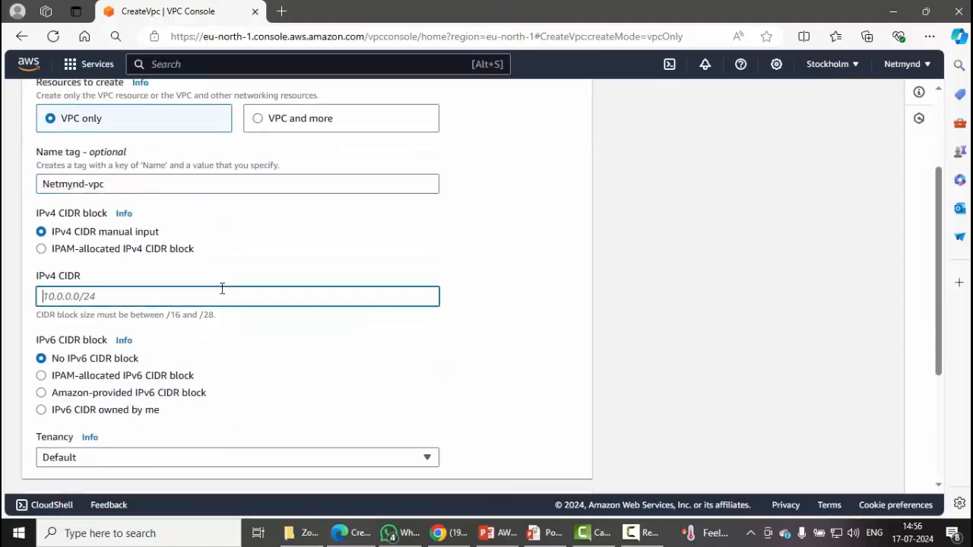
pyautogui.write('1')
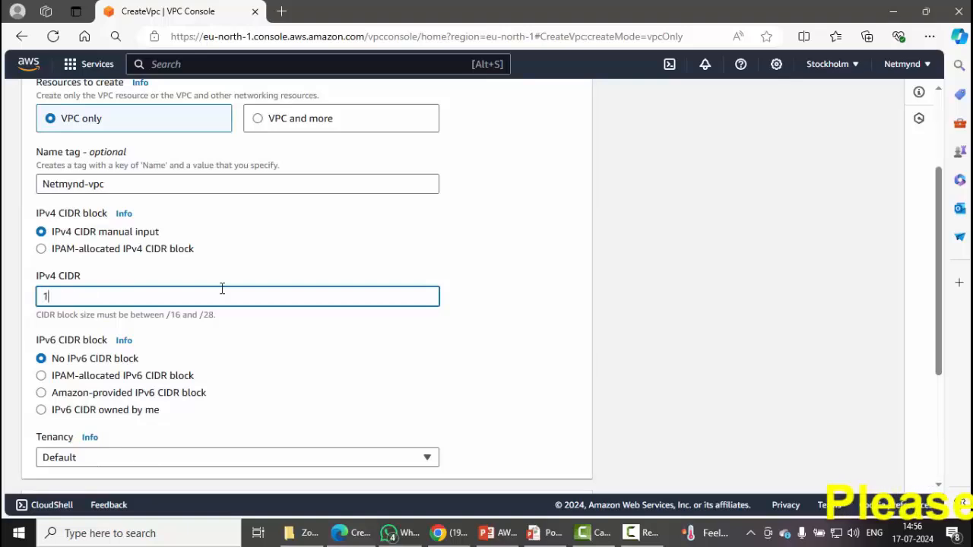
pyautogui.write('0.0.0')
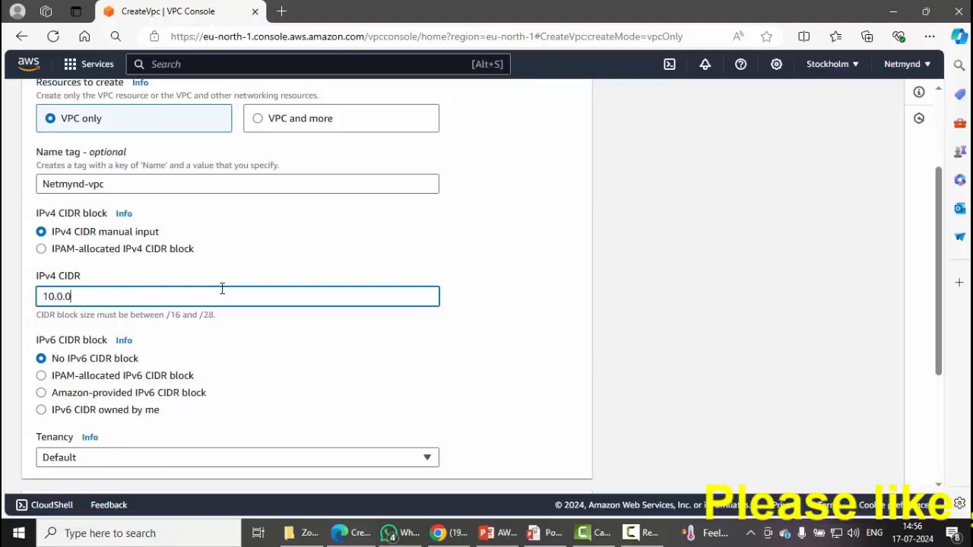
pyautogui.write('.0')
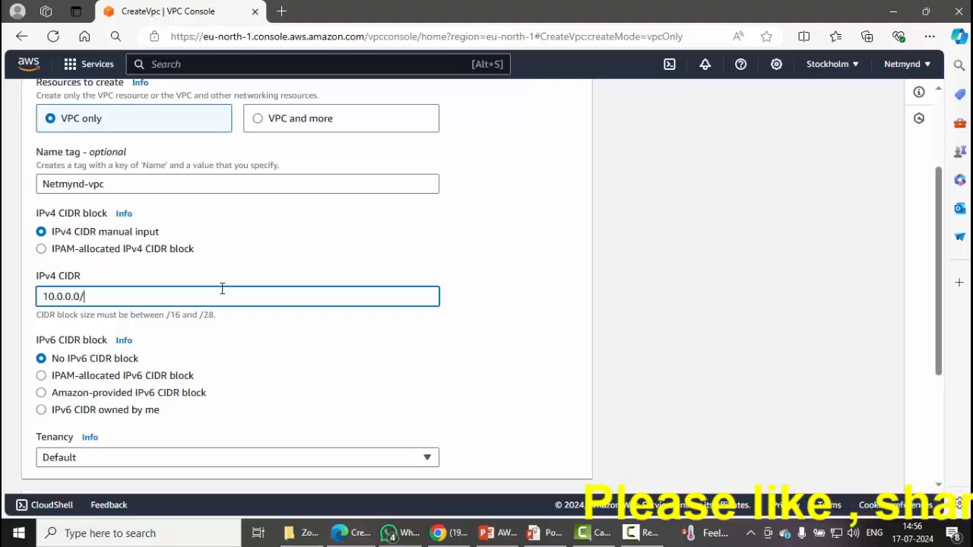
pyautogui.write('/16')
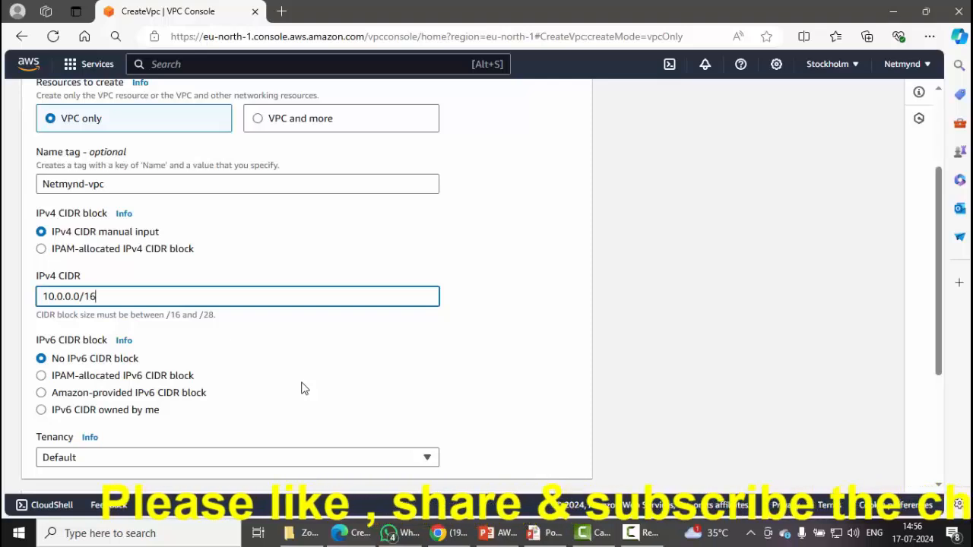
pyautogui.scroll(-2, 301, 389)
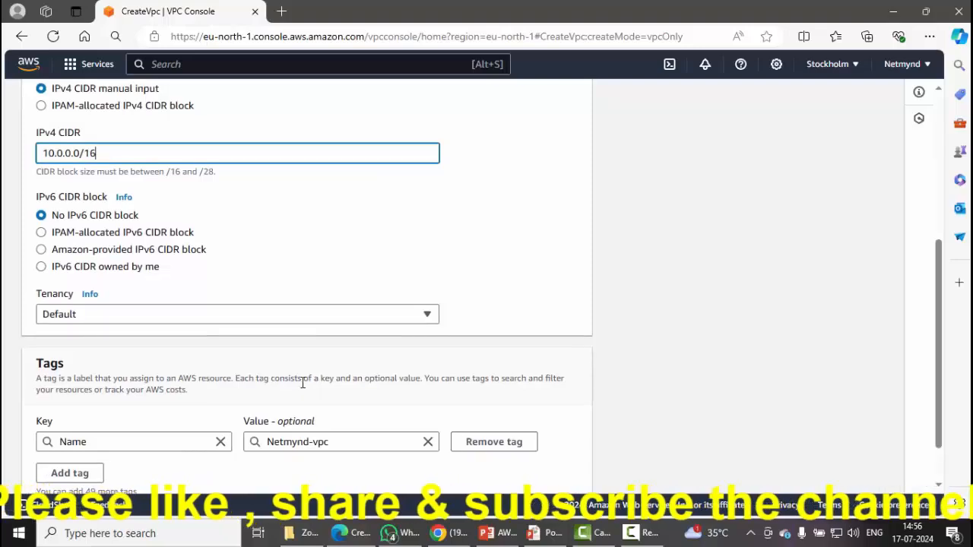
pyautogui.scroll(-1, 302, 386)
pyautogui.scroll(3, 302, 383)
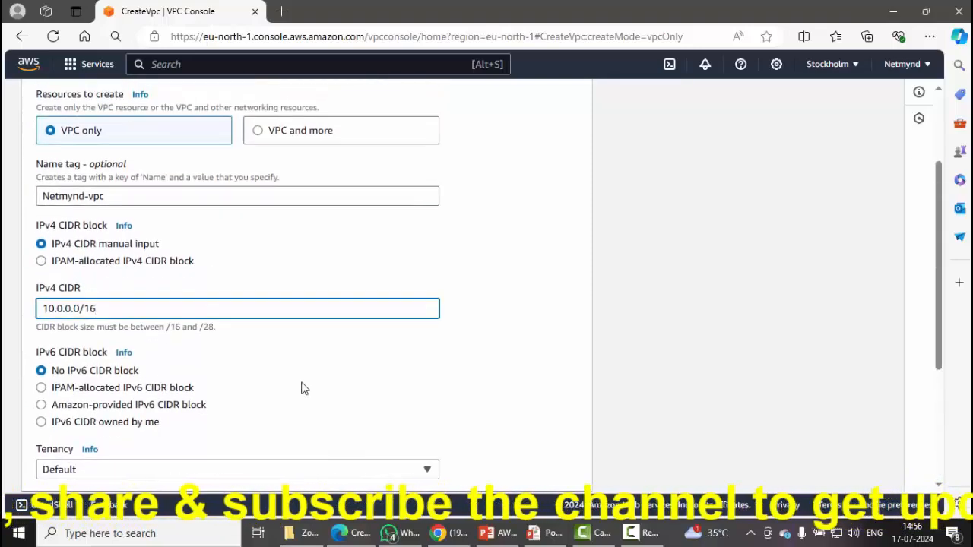
pyautogui.scroll(-3, 302, 383)
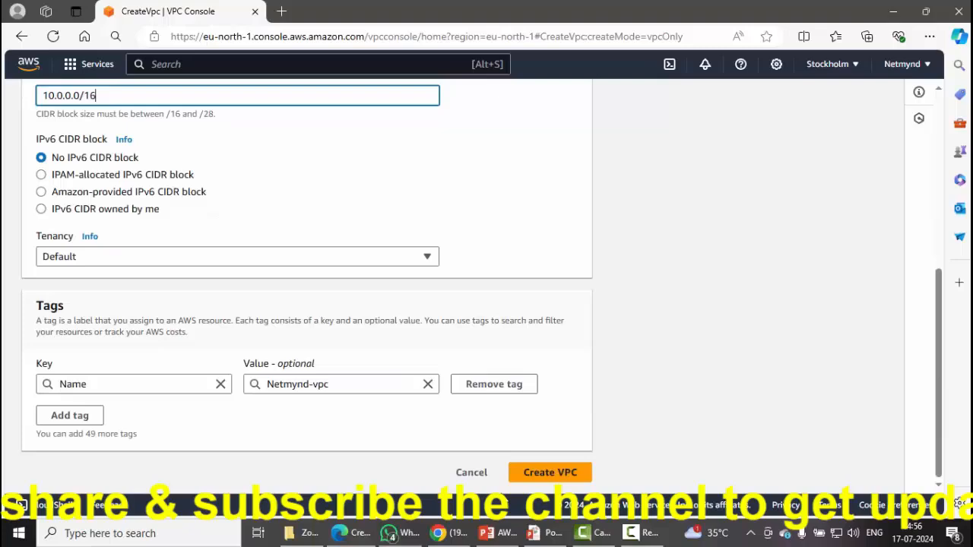
pyautogui.click(555, 472)
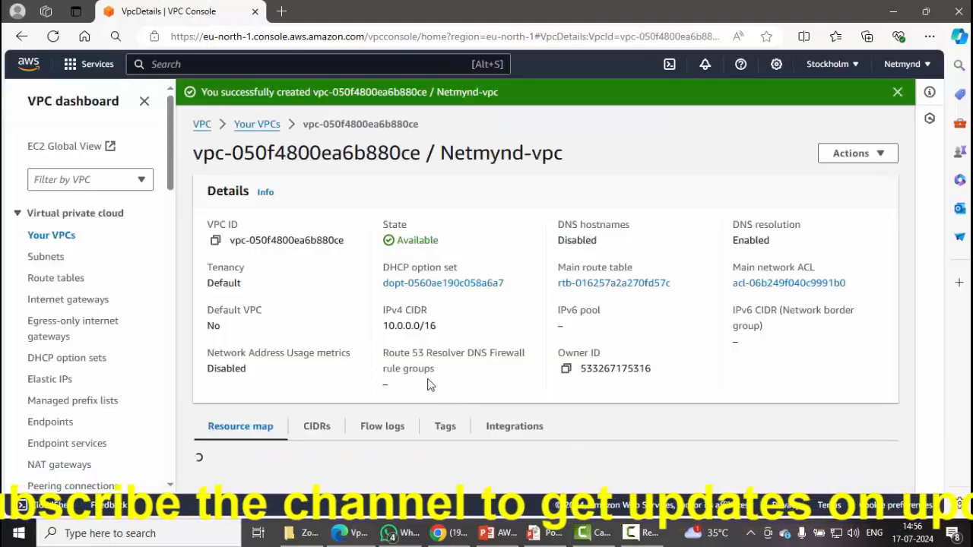
# Check that Netmynd-vpc is listed in Your VPCs.
pyautogui.click(59, 237)
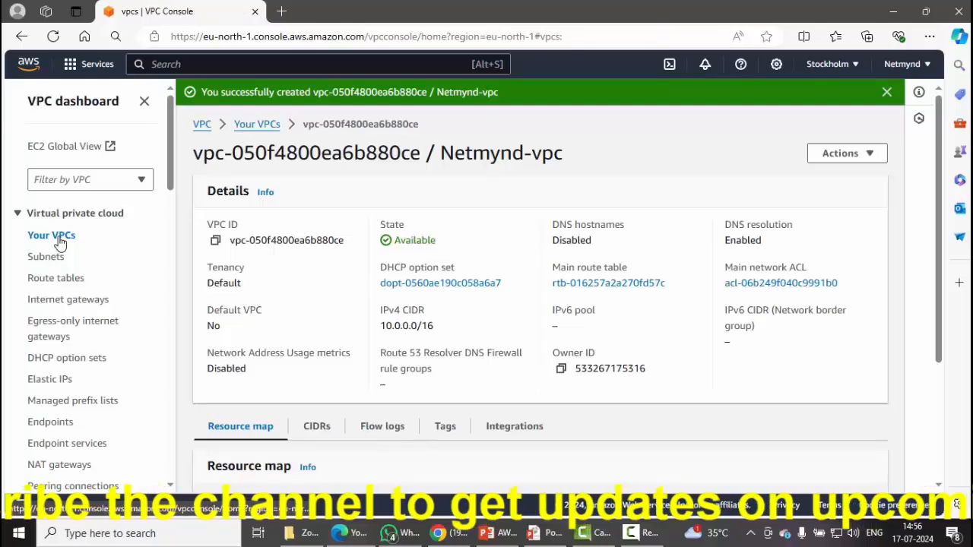
pyautogui.doubleClick(308, 225)
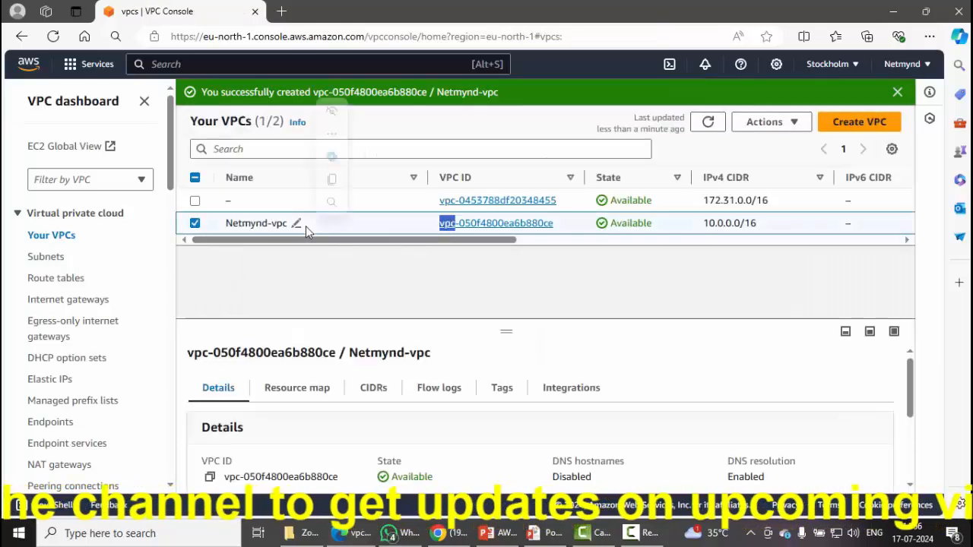
pyautogui.click(315, 253)
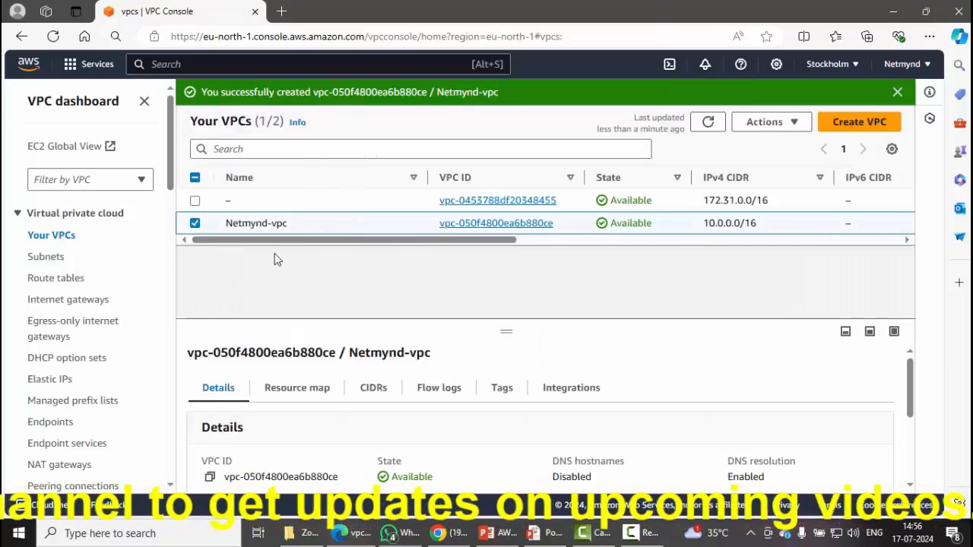
# Refresh the Subnets list and start a new subnet.
pyautogui.click(46, 258)
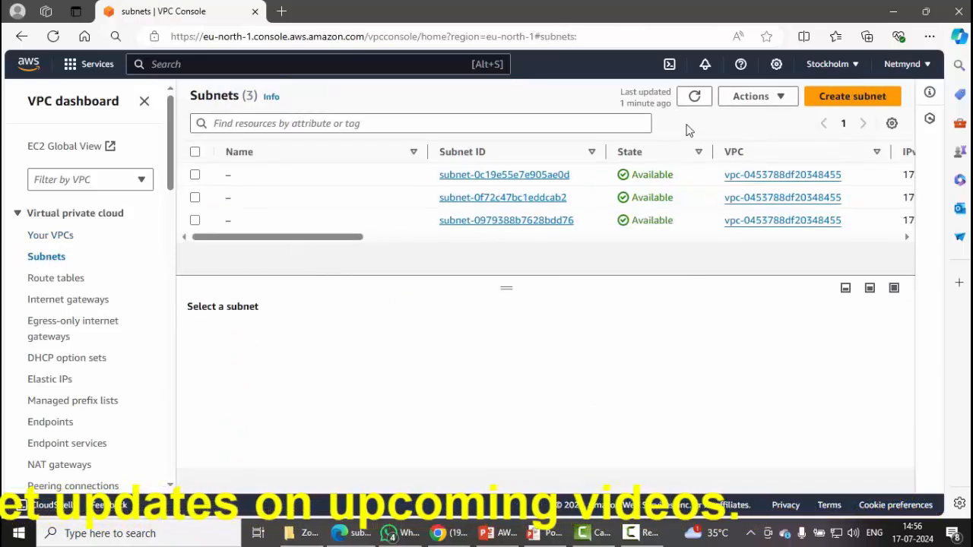
pyautogui.click(694, 95)
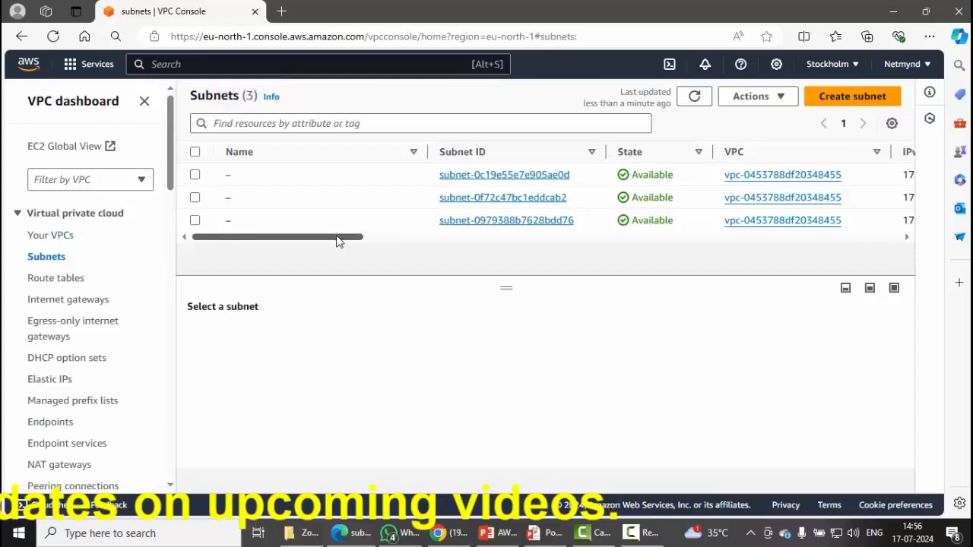
pyautogui.moveTo(338, 241); pyautogui.dragTo(202, 241)
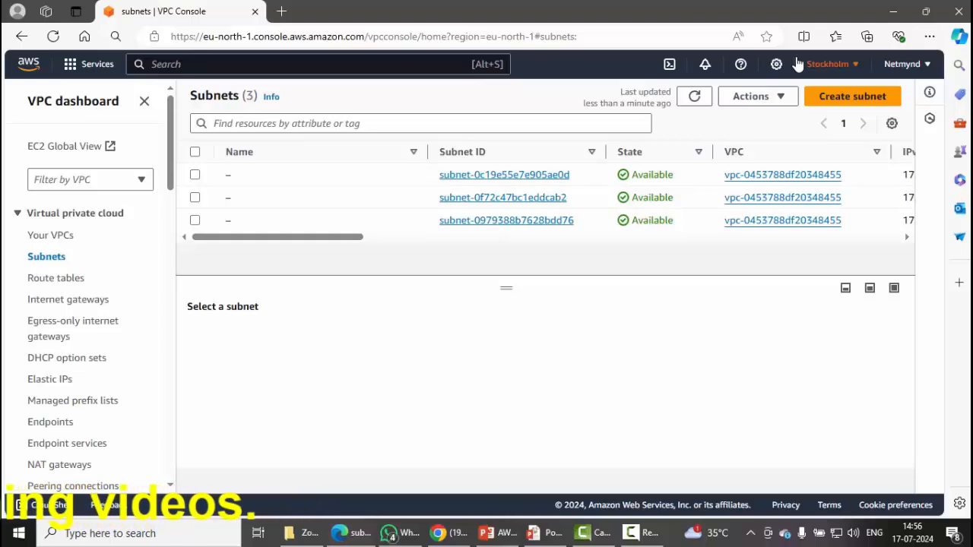
pyautogui.moveTo(795, 53)
pyautogui.mouseDown()
pyautogui.moveTo(848, 82)
pyautogui.moveTo(871, 80)
pyautogui.mouseUp()
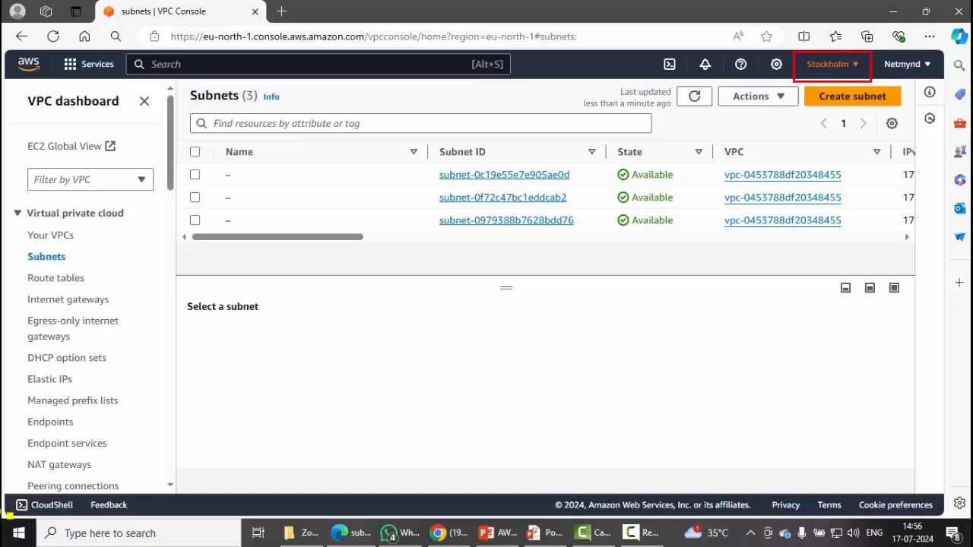
pyautogui.press('Escape')
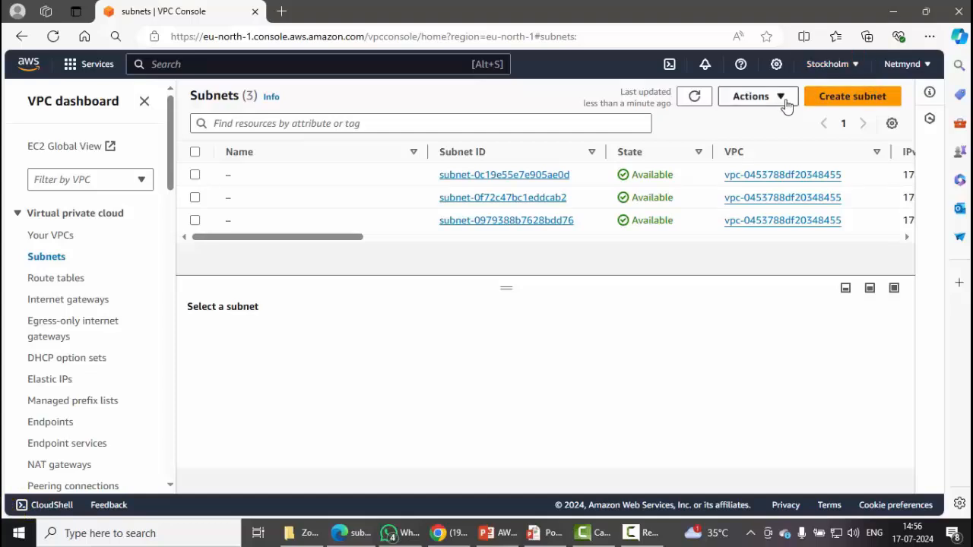
pyautogui.click(865, 102)
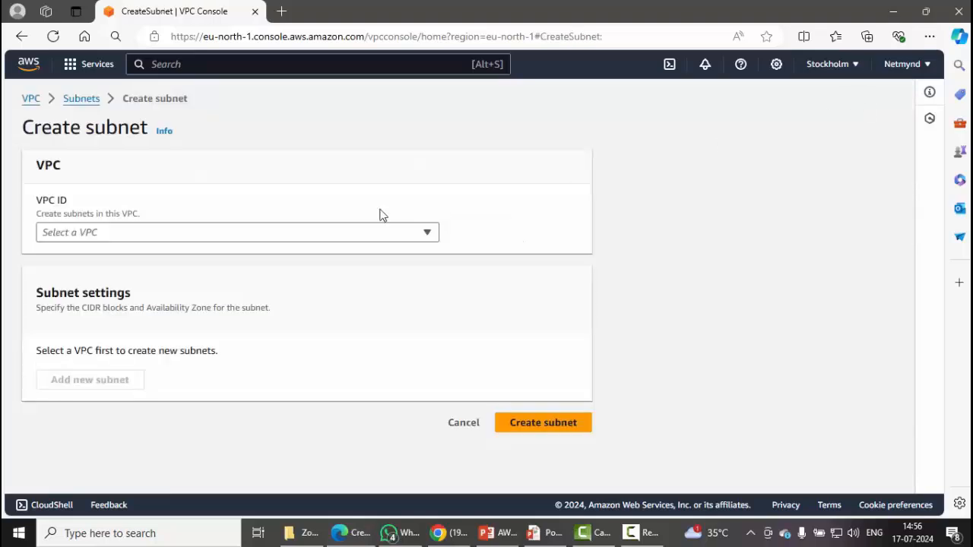
# Assign the new subnet to Netmynd-vpc and name it Netmynd-subnet.
pyautogui.click(393, 241)
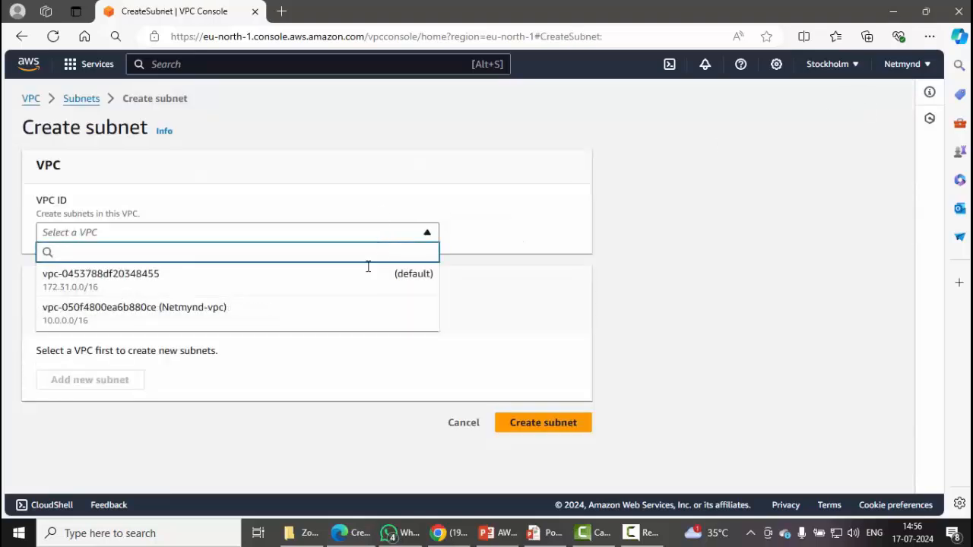
pyautogui.click(349, 310)
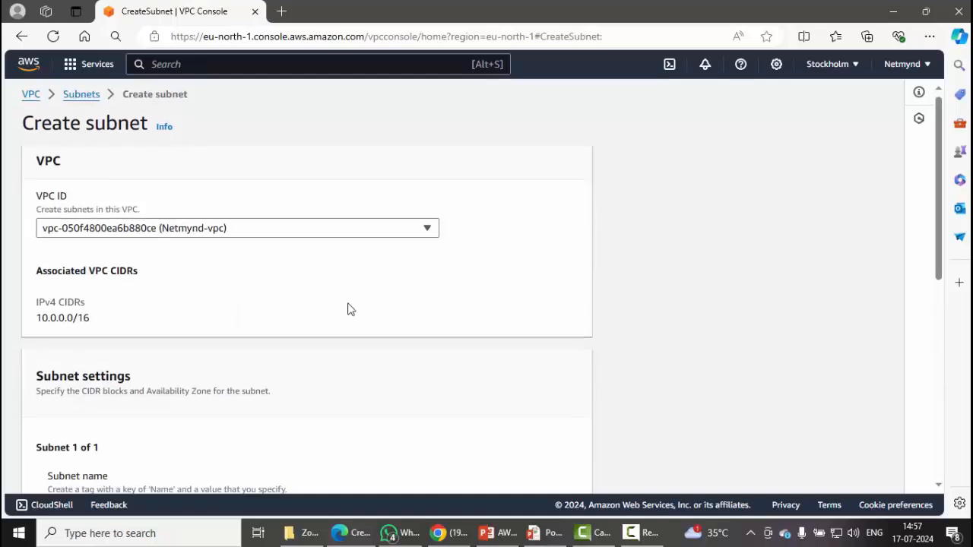
pyautogui.scroll(-3, 349, 308)
pyautogui.click(349, 303)
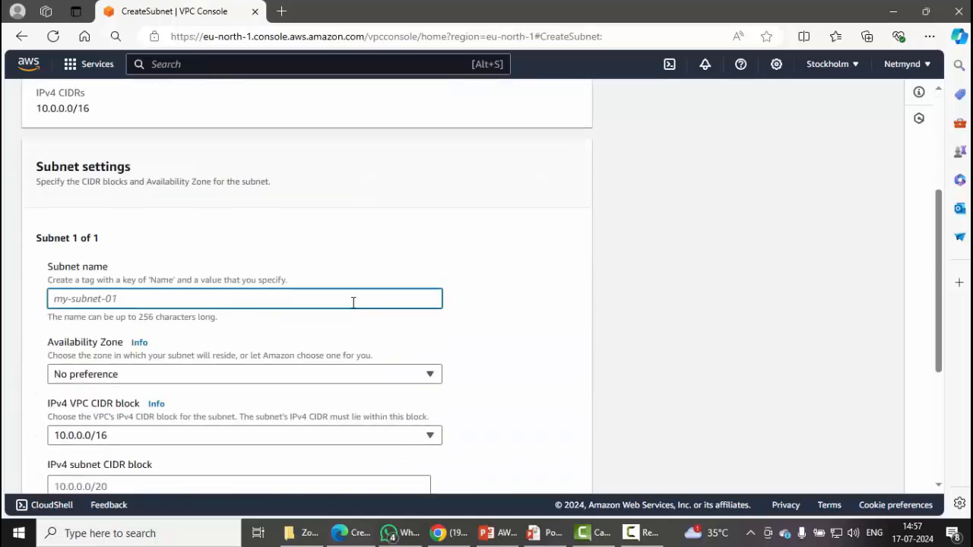
pyautogui.write('Net')
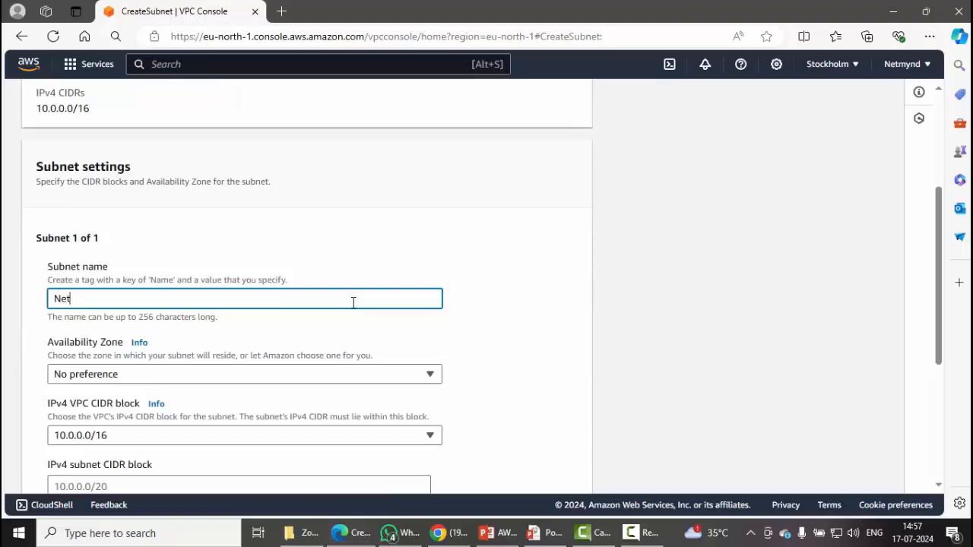
pyautogui.write('mynd-subnet')
pyautogui.click(433, 334)
# Put the subnet in eu-north-1a with CIDR block 10.0.0.0/24 and create it.
pyautogui.scroll(-2, 463, 346)
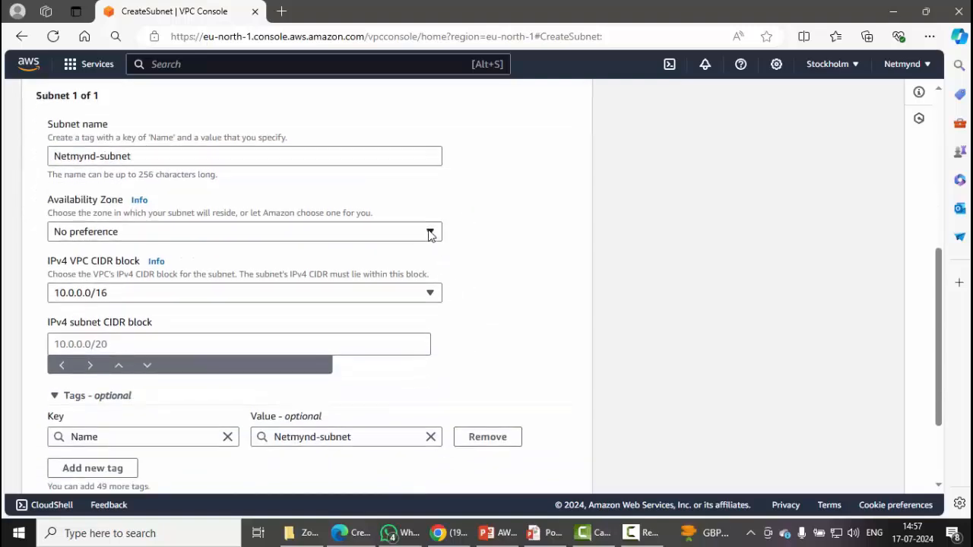
pyautogui.click(431, 234)
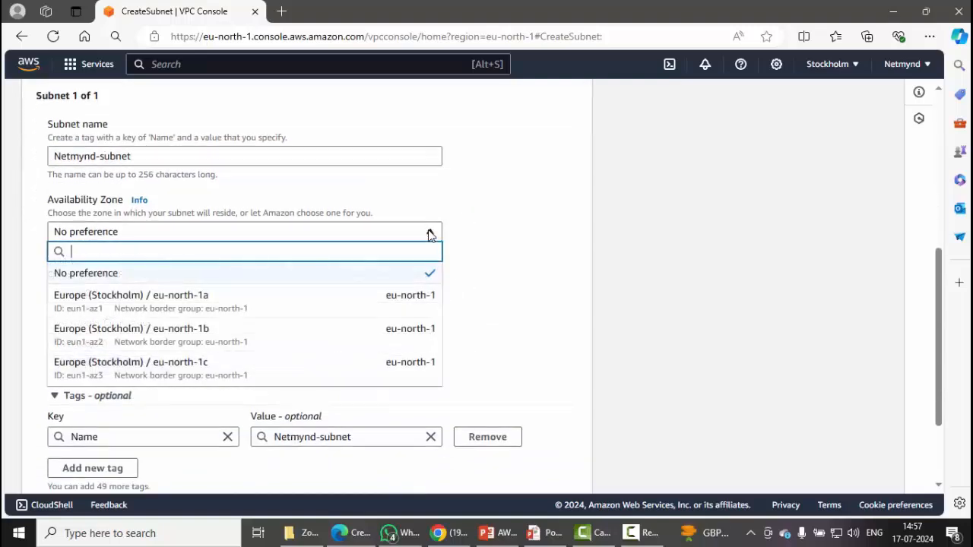
pyautogui.click(357, 301)
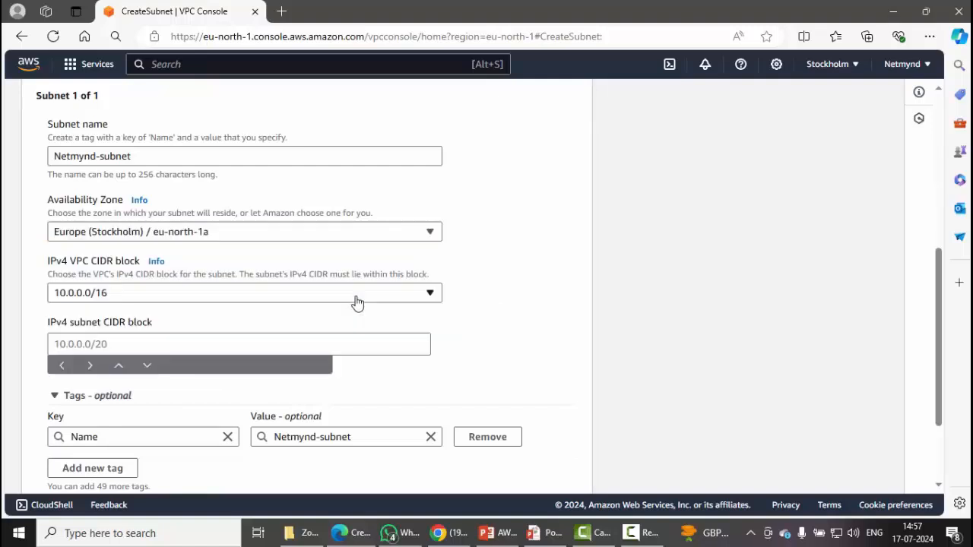
pyautogui.click(356, 350)
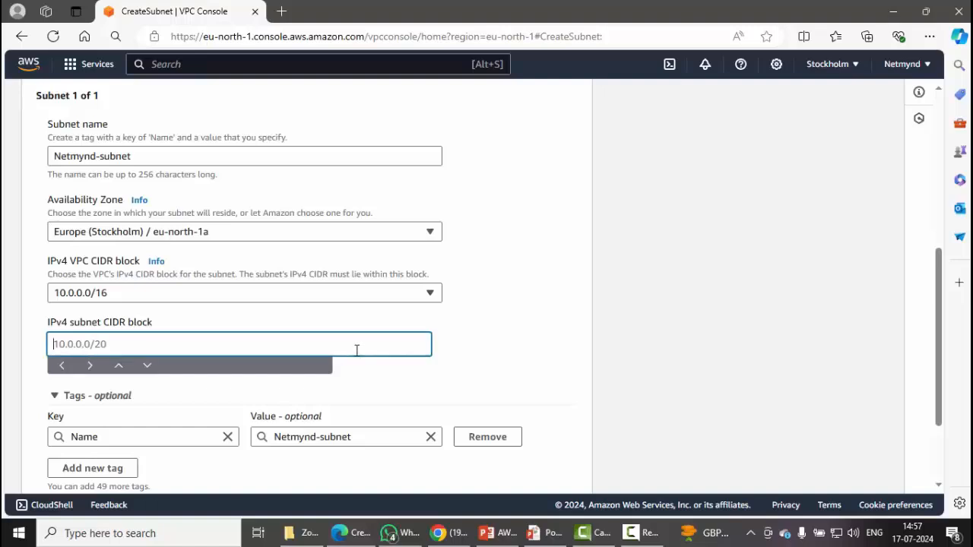
pyautogui.write('10.0.0.0/24')
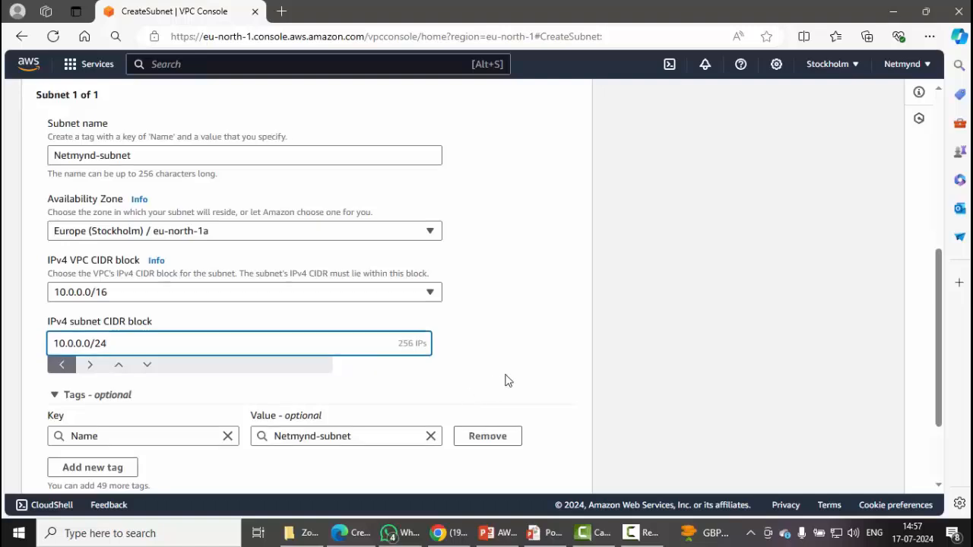
pyautogui.scroll(-2, 514, 391)
pyautogui.click(543, 474)
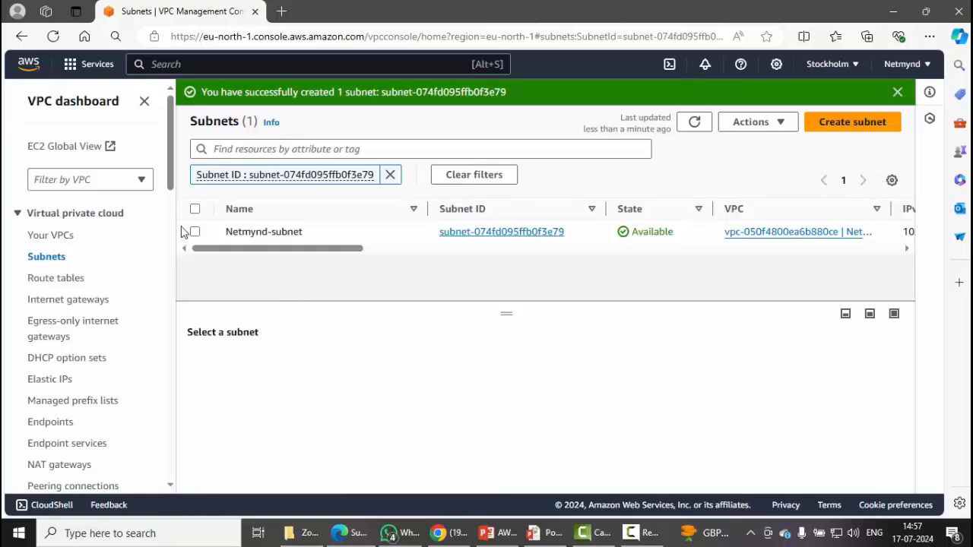
# Review Netmynd-subnet's details, then refresh the internet gateways list and start a new gateway.
pyautogui.click(694, 122)
pyautogui.click(195, 206)
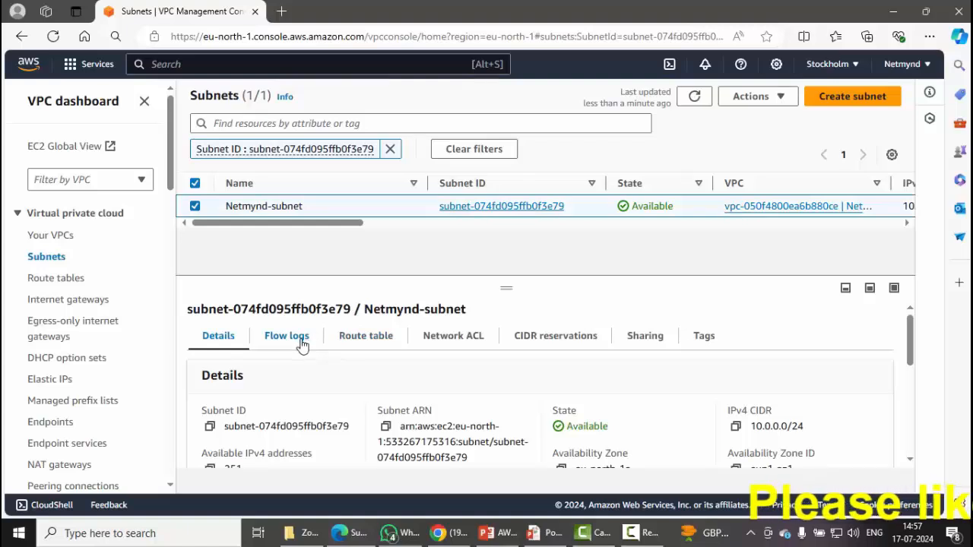
pyautogui.click(87, 304)
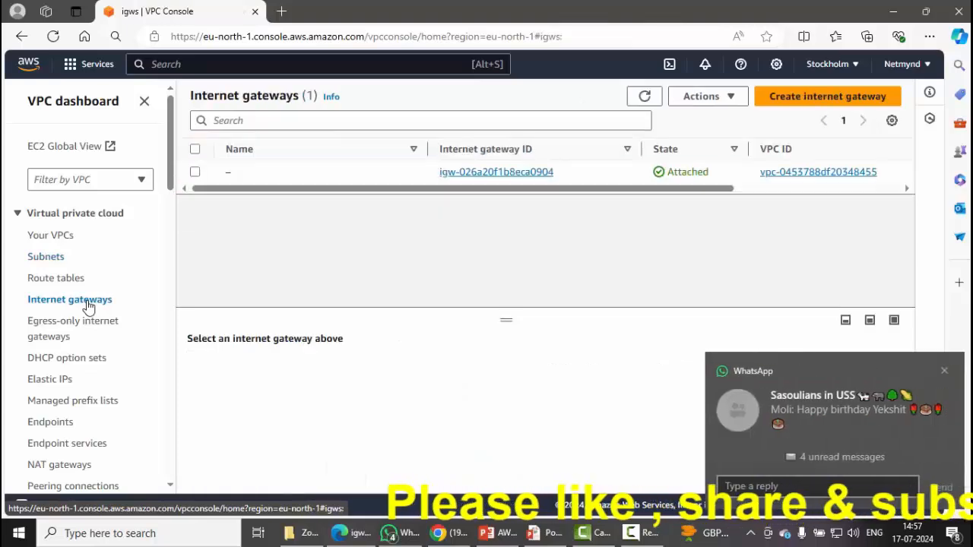
pyautogui.click(945, 372)
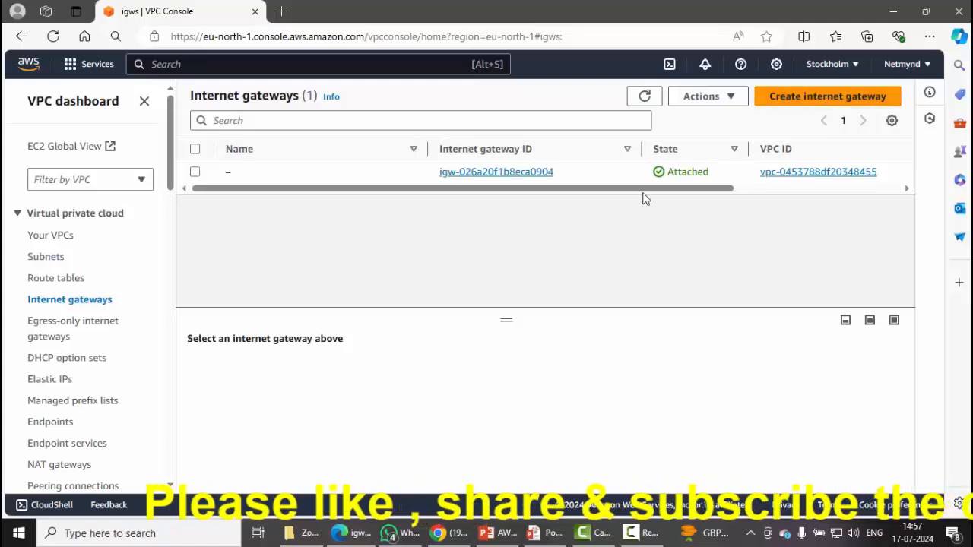
pyautogui.moveTo(667, 188); pyautogui.dragTo(502, 200)
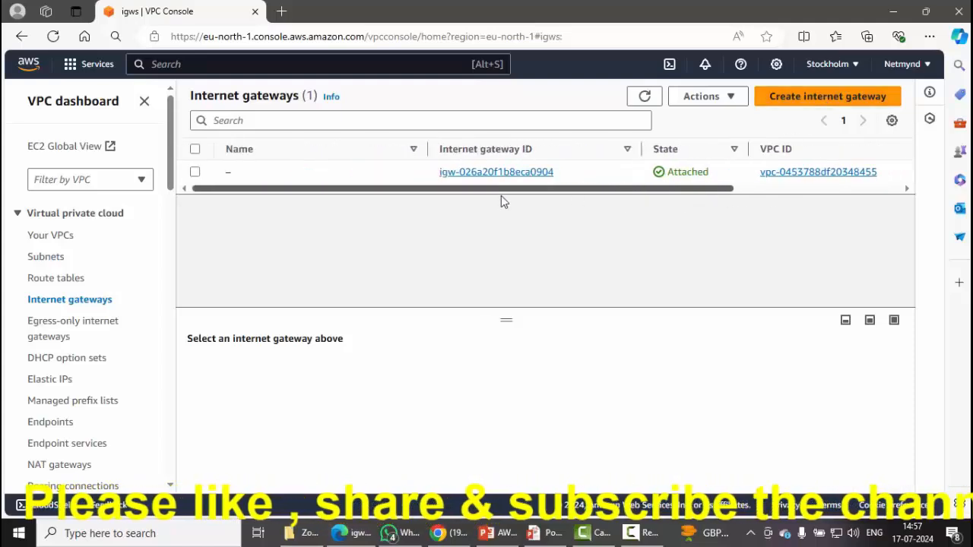
pyautogui.click(645, 96)
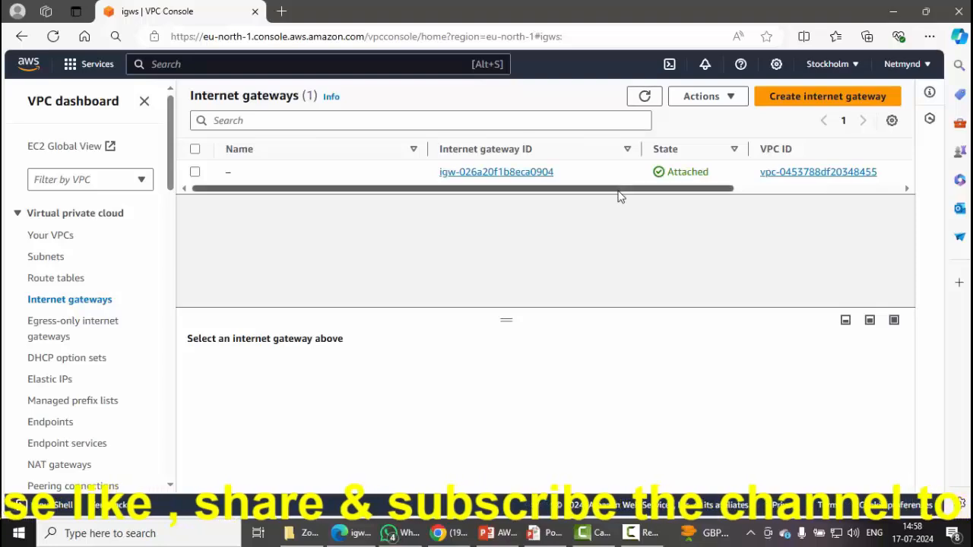
pyautogui.click(803, 101)
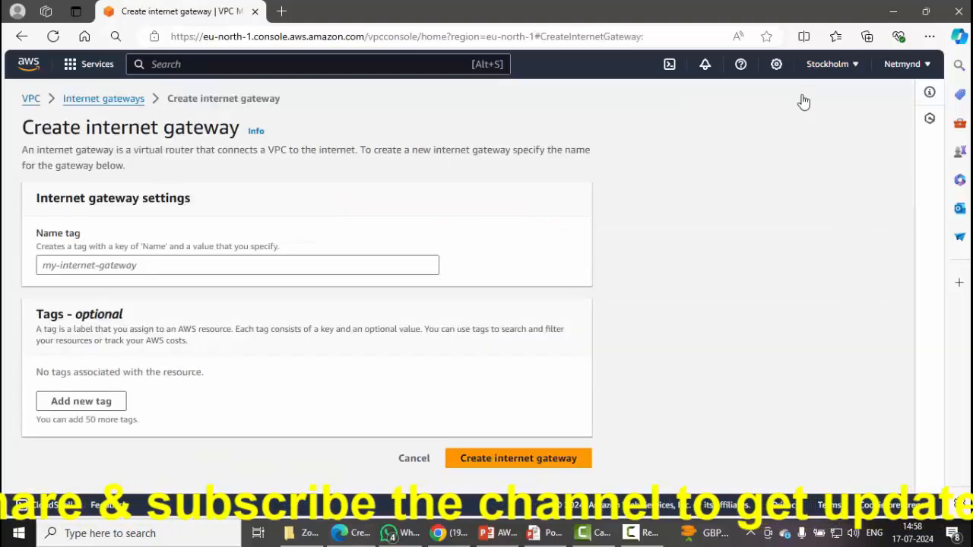
# Create the Netmynd-igw internet gateway and select it in the gateways list.
pyautogui.click(397, 262)
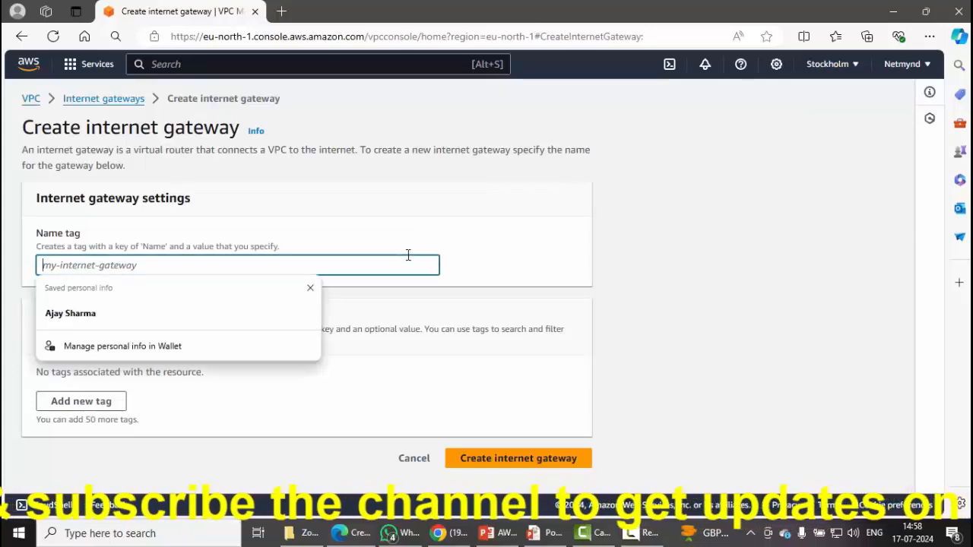
pyautogui.write('NE')
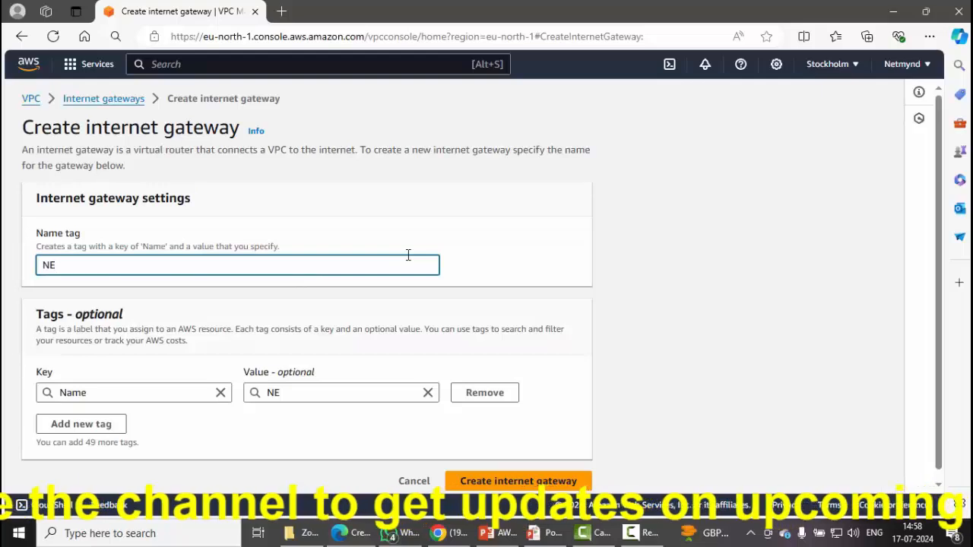
pyautogui.press('BackSpace')
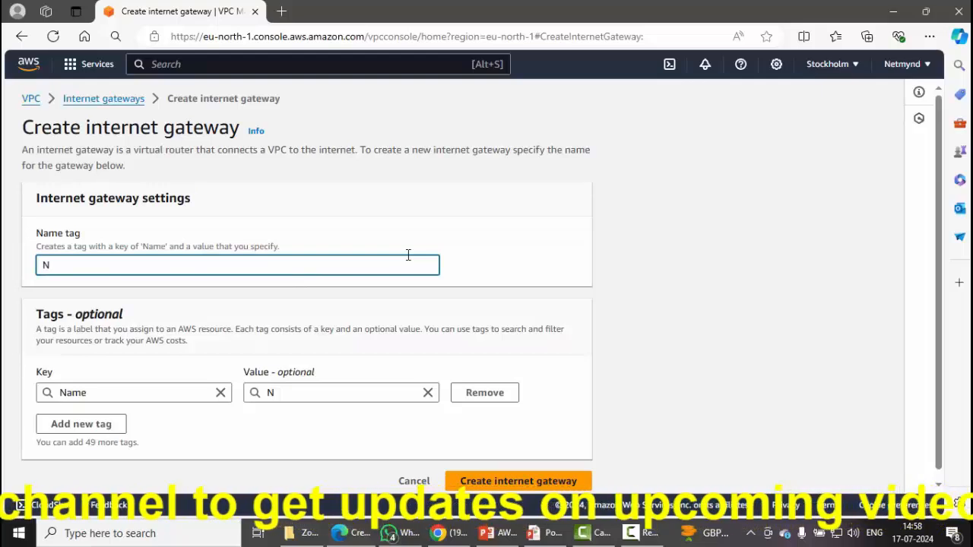
pyautogui.write('etmynd')
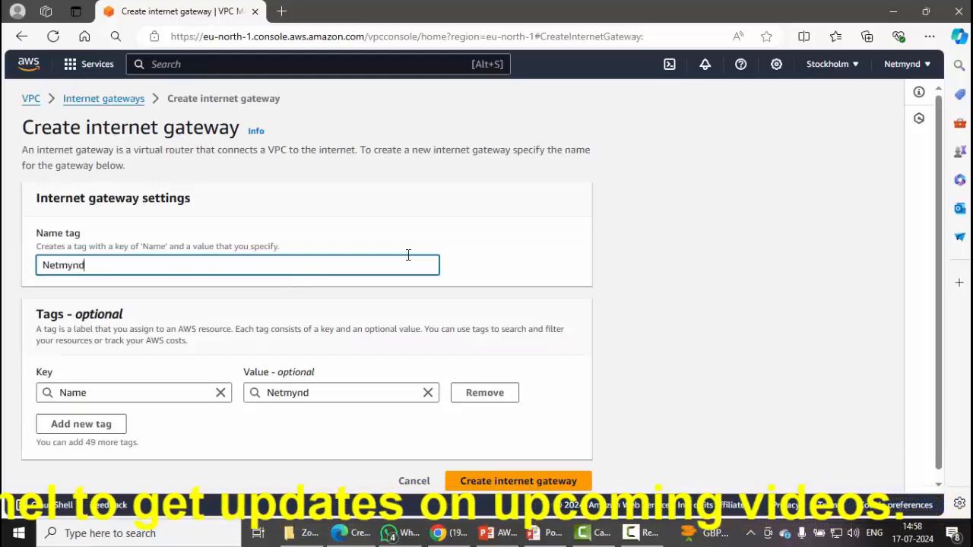
pyautogui.write('-igw')
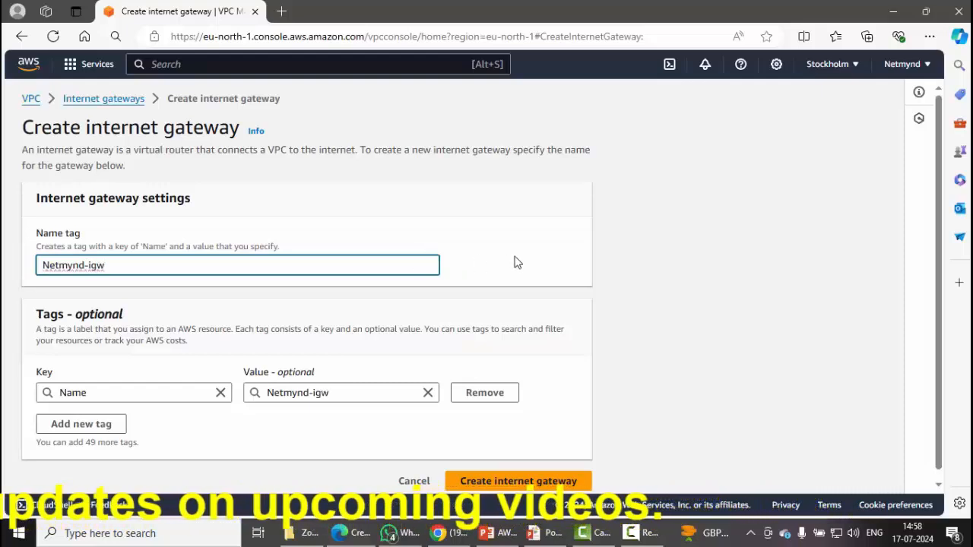
pyautogui.click(519, 283)
pyautogui.scroll(-1, 524, 319)
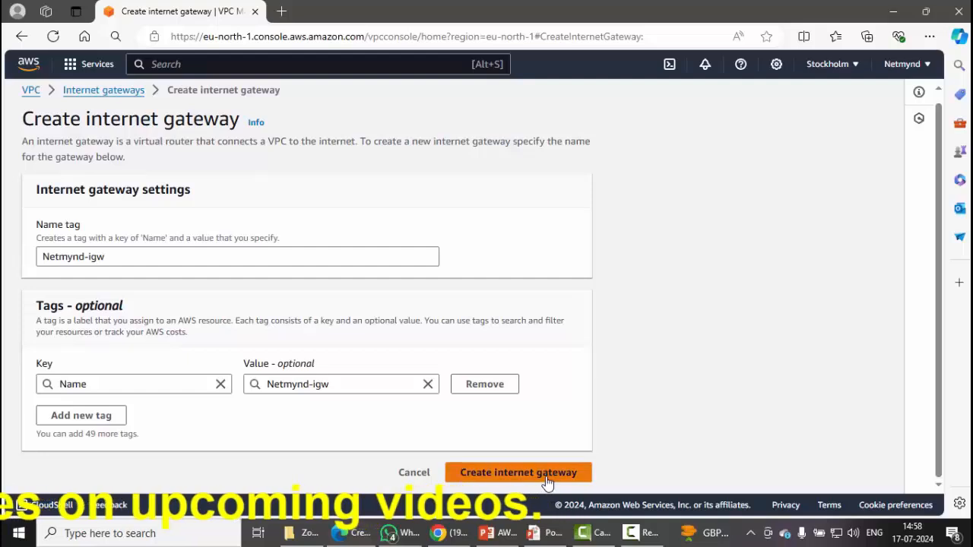
pyautogui.click(546, 477)
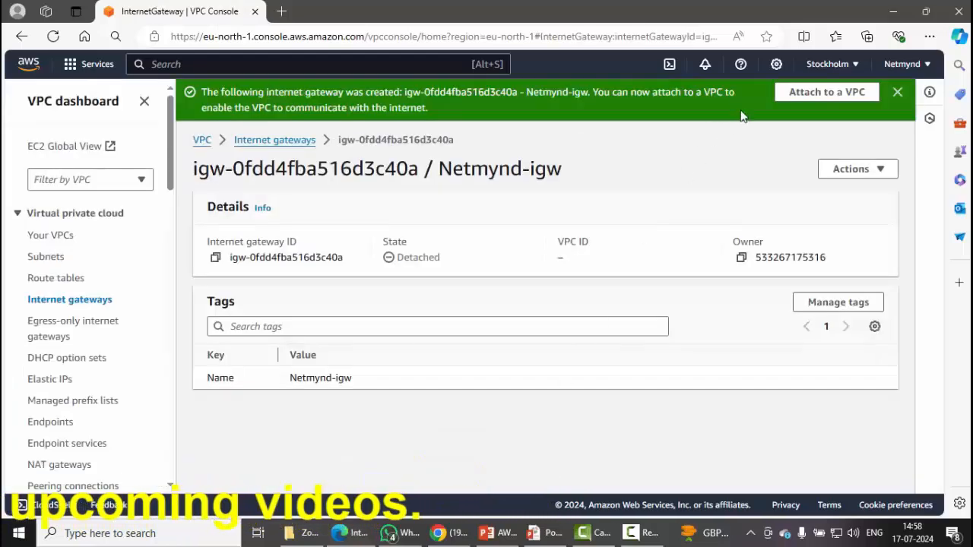
pyautogui.click(58, 303)
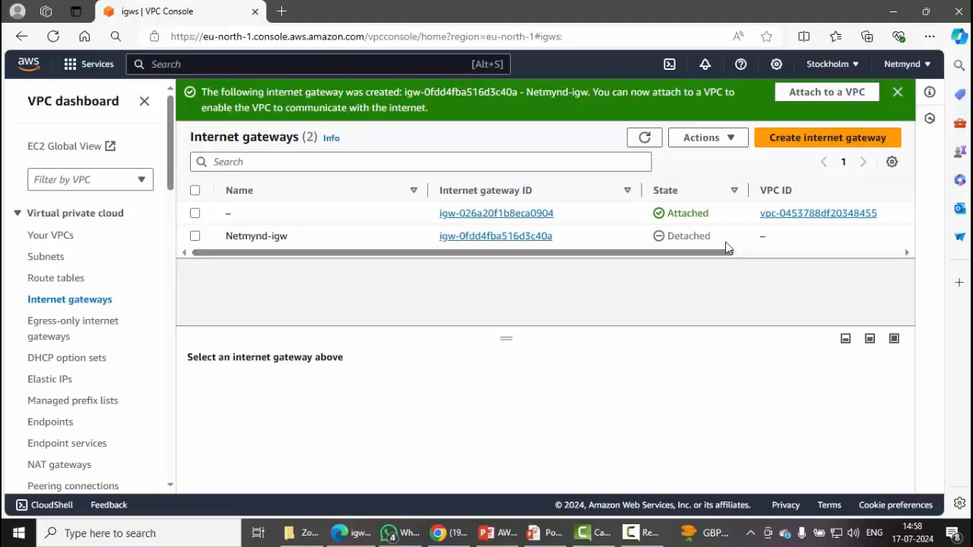
pyautogui.moveTo(711, 240); pyautogui.dragTo(668, 240)
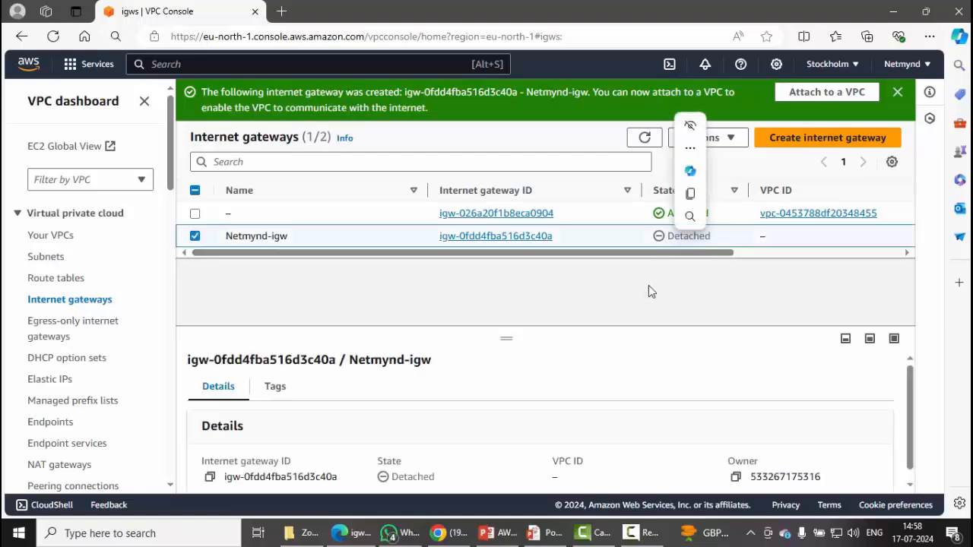
# Attach Netmynd-igw to Netmynd-vpc through Actions > Attach to VPC.
pyautogui.click(727, 140)
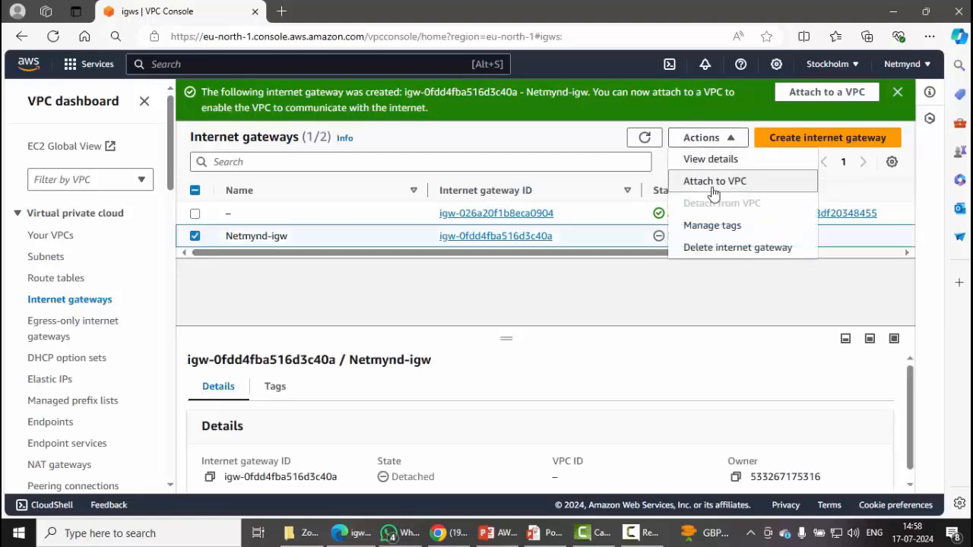
pyautogui.click(714, 187)
pyautogui.click(313, 286)
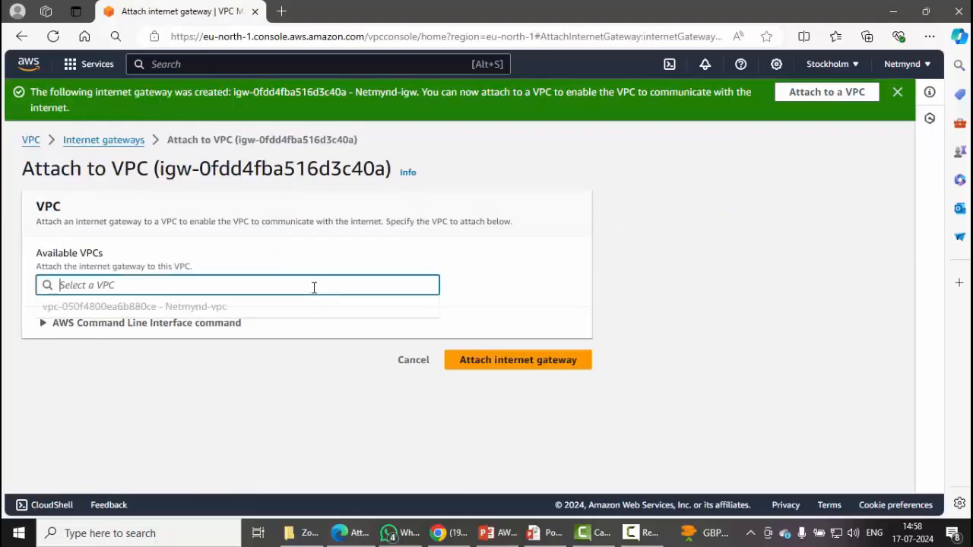
pyautogui.click(283, 308)
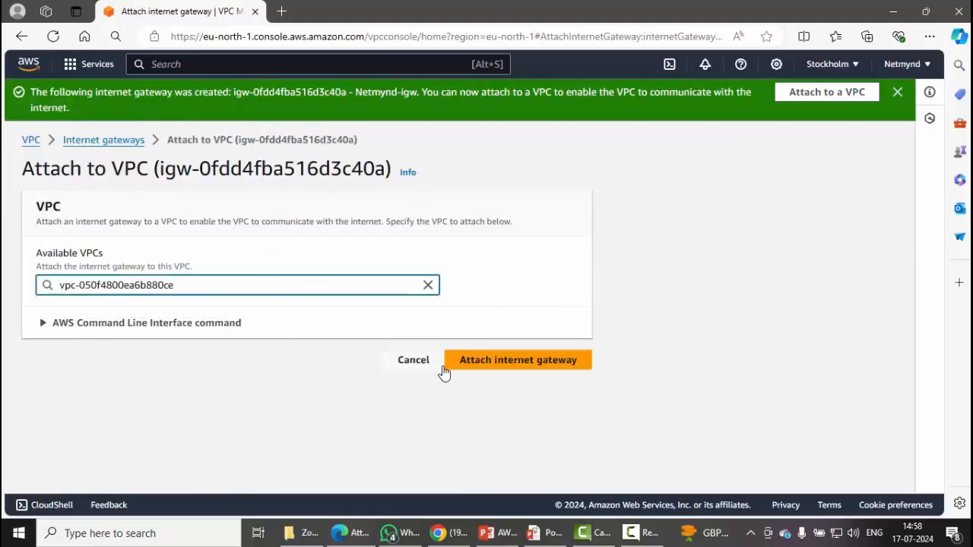
pyautogui.click(494, 364)
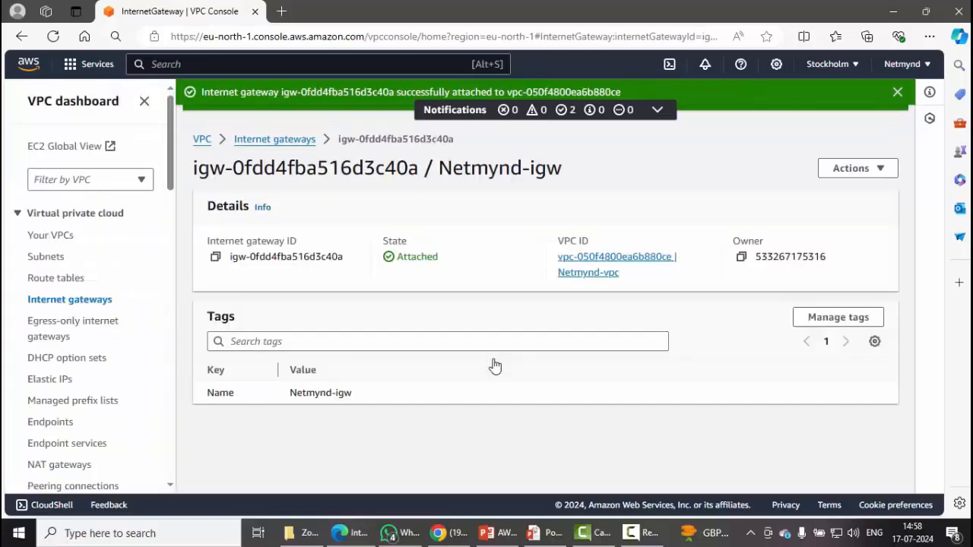
# Find Netmynd-vpc's main route table rtb-016257a2a270fd57c in the Route tables list.
pyautogui.click(61, 278)
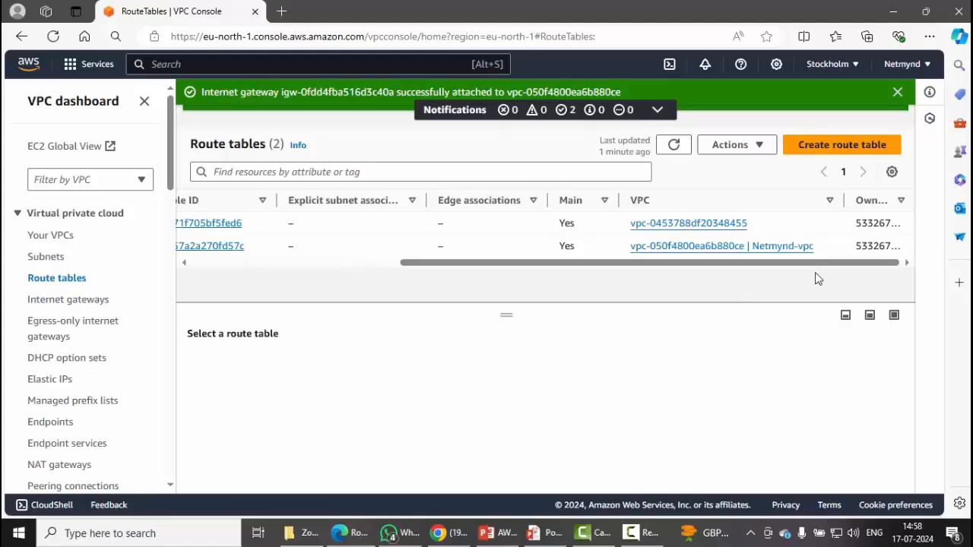
pyautogui.moveTo(817, 248); pyautogui.dragTo(497, 263)
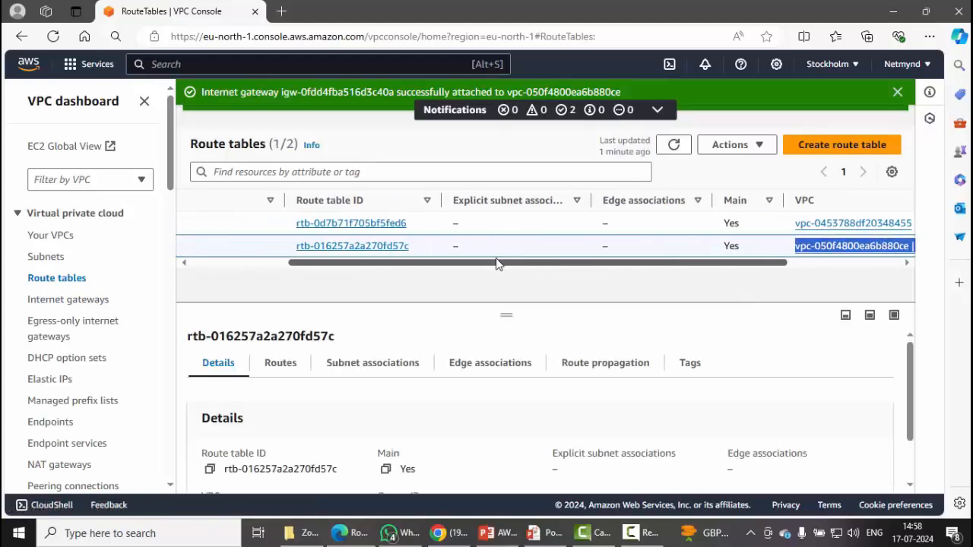
pyautogui.click(513, 298)
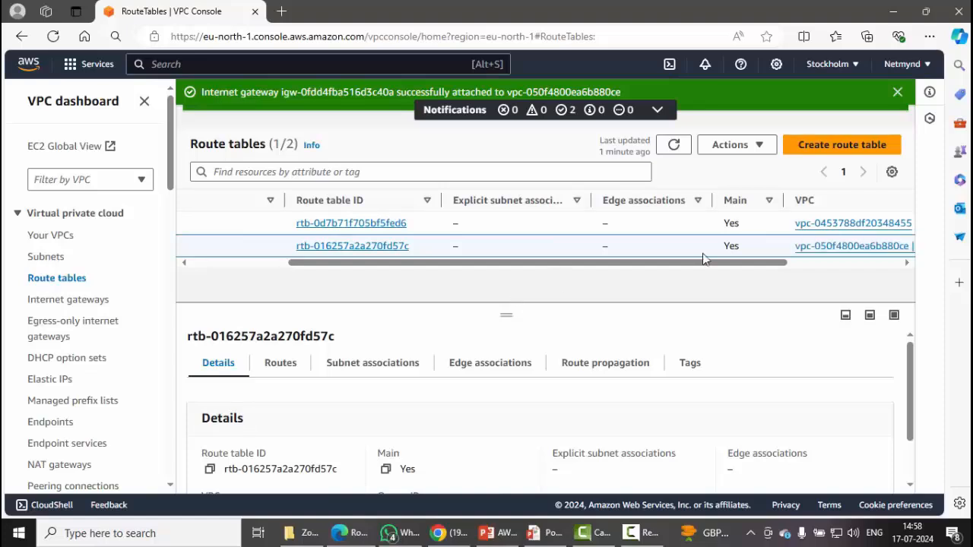
# Create a route table named NETMYND_RT in Netmynd-vpc.
pyautogui.click(883, 152)
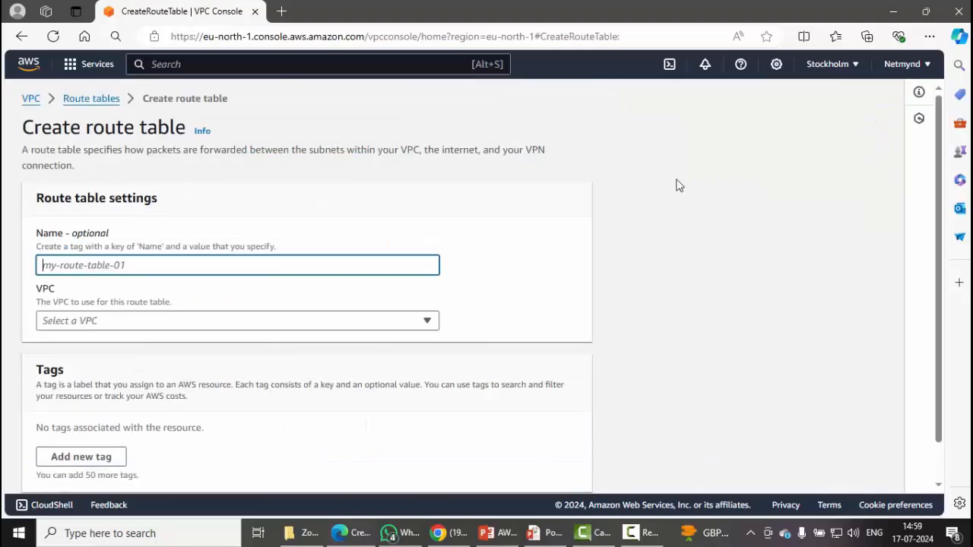
pyautogui.click(142, 263)
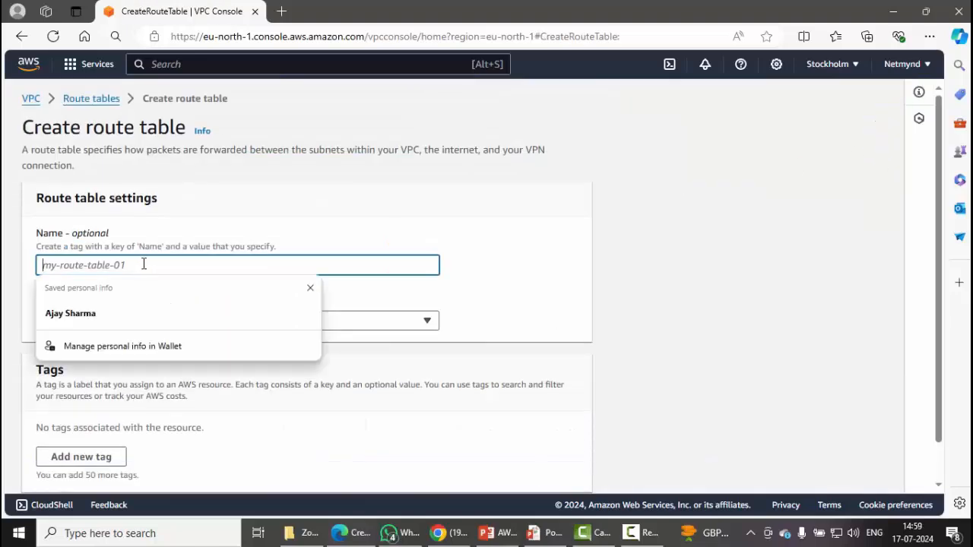
pyautogui.write('NET')
pyautogui.write('YND')
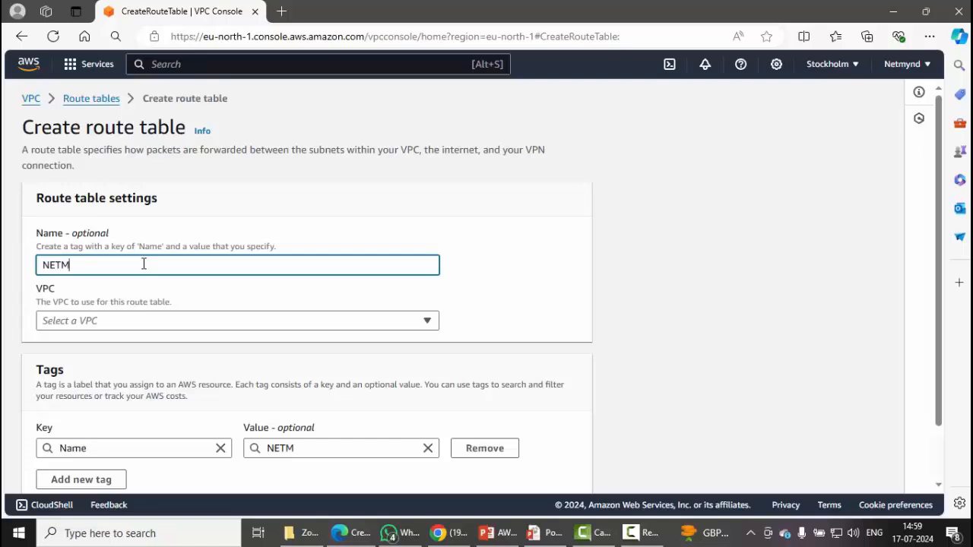
pyautogui.write('ND_RT')
pyautogui.click(364, 320)
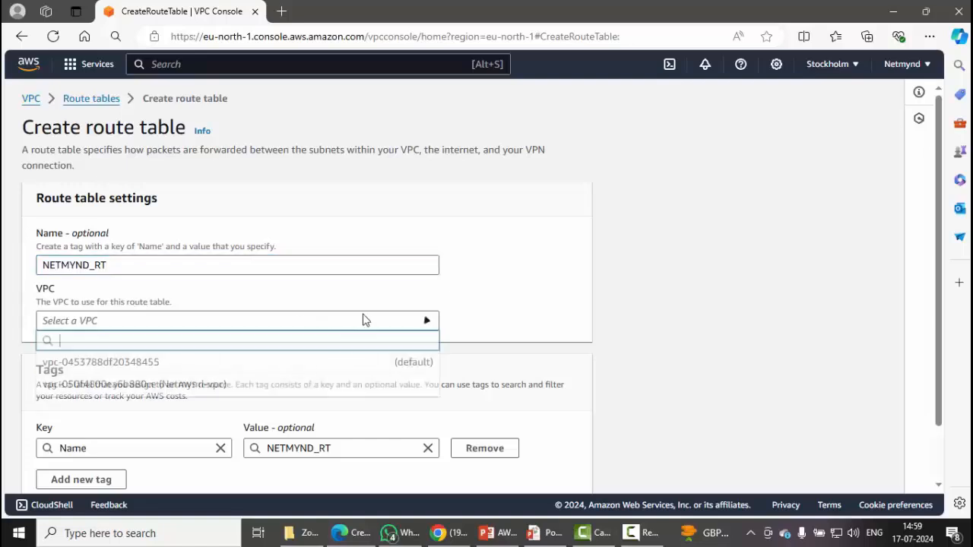
pyautogui.click(296, 384)
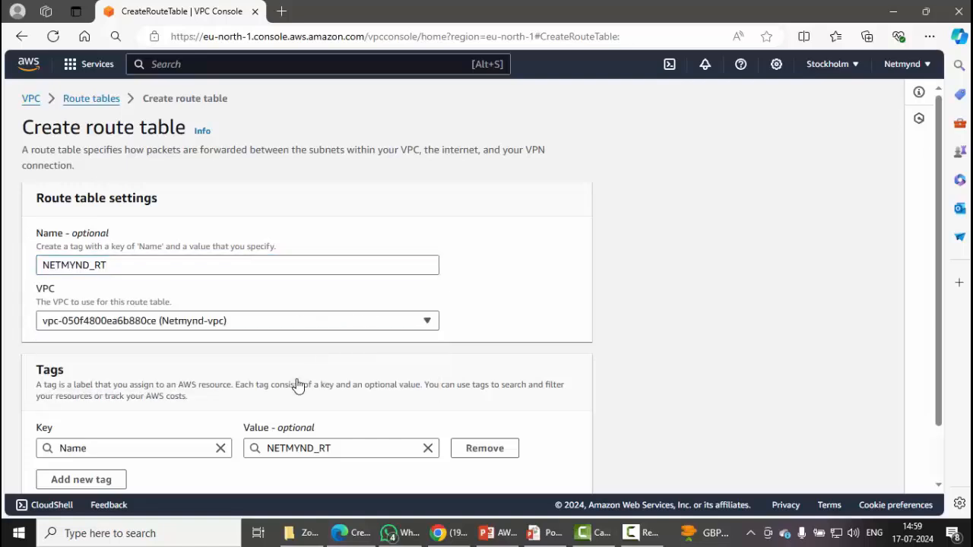
pyautogui.scroll(-2, 296, 384)
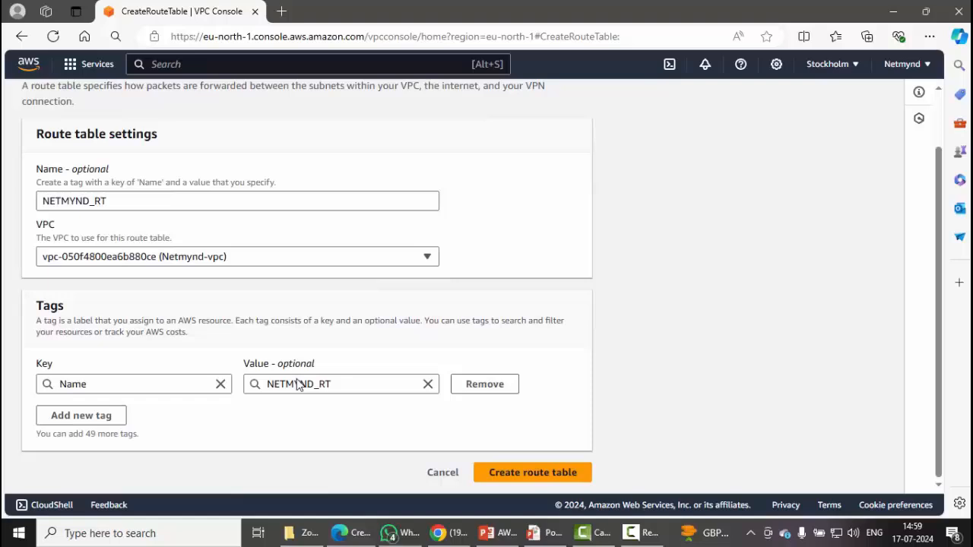
pyautogui.click(514, 475)
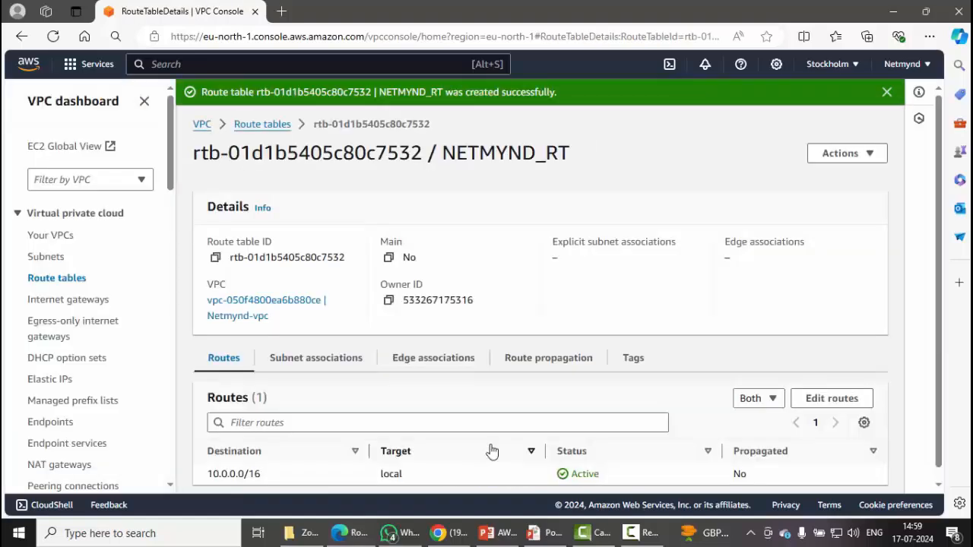
# Explicitly associate Netmynd-subnet with NETMYND_RT and save the association.
pyautogui.click(69, 283)
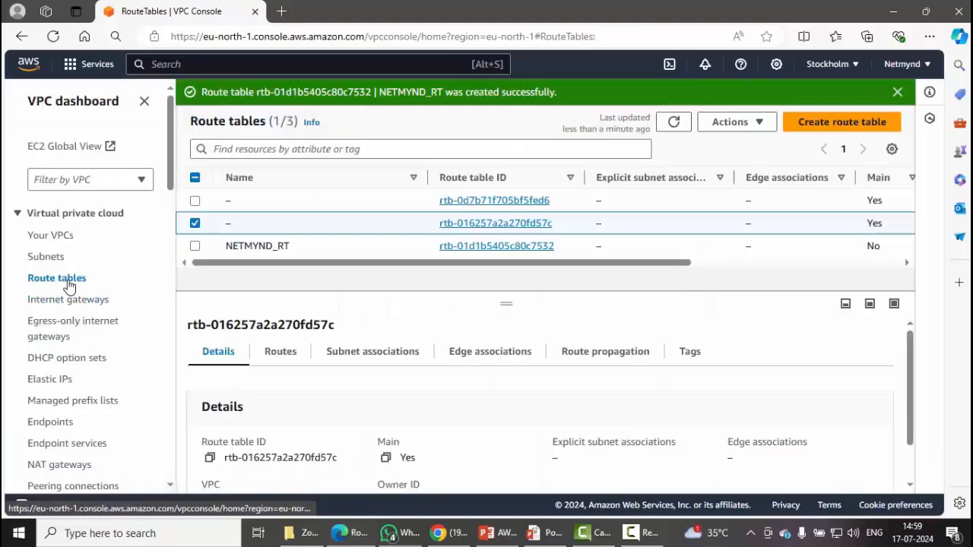
pyautogui.click(194, 245)
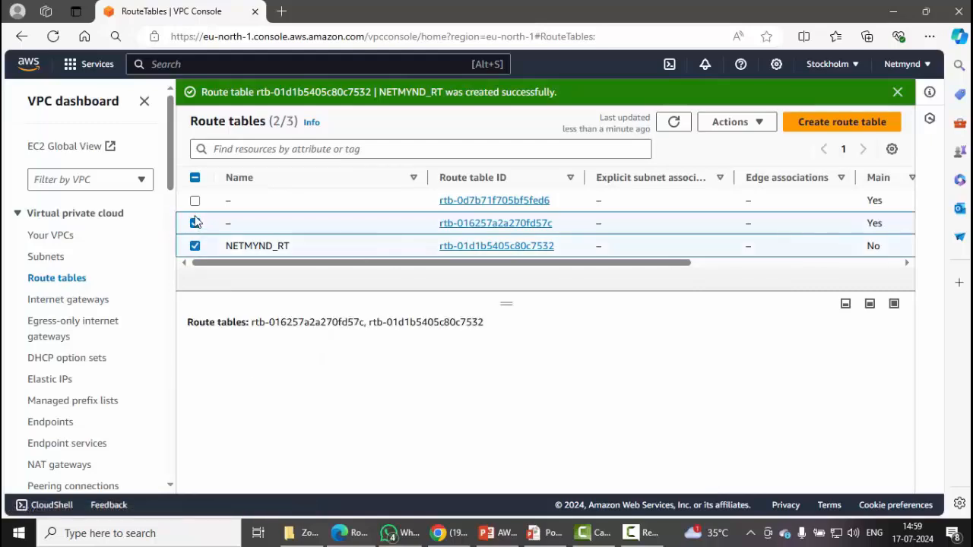
pyautogui.click(195, 223)
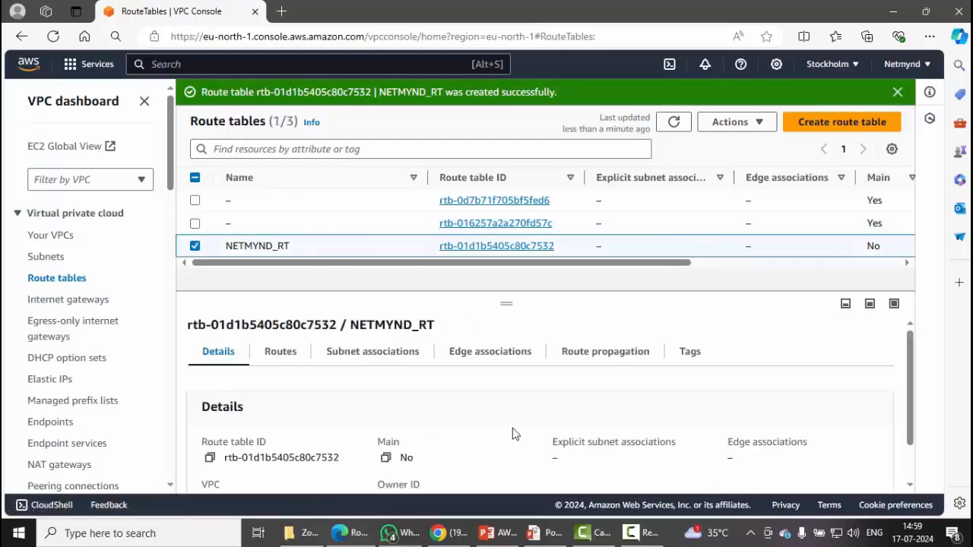
pyautogui.click(362, 365)
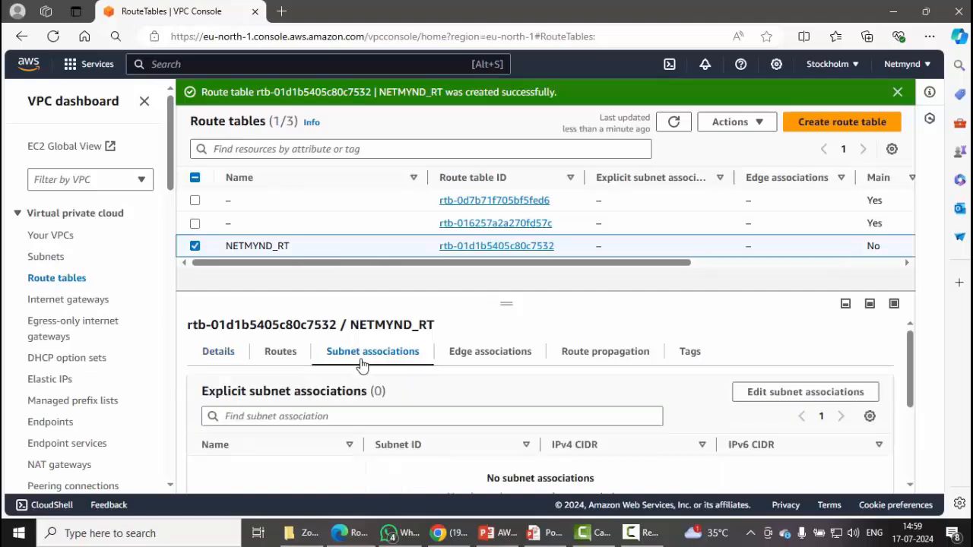
pyautogui.click(760, 396)
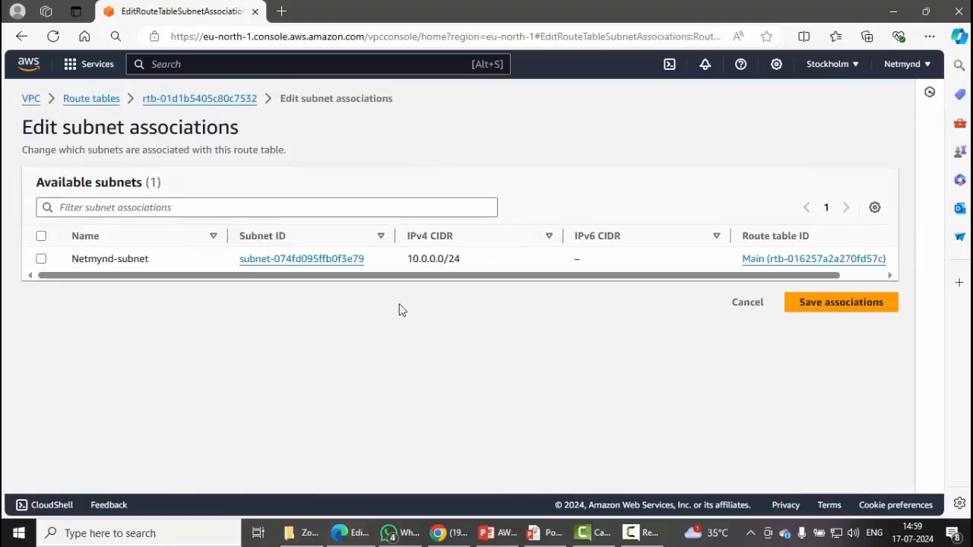
pyautogui.click(41, 259)
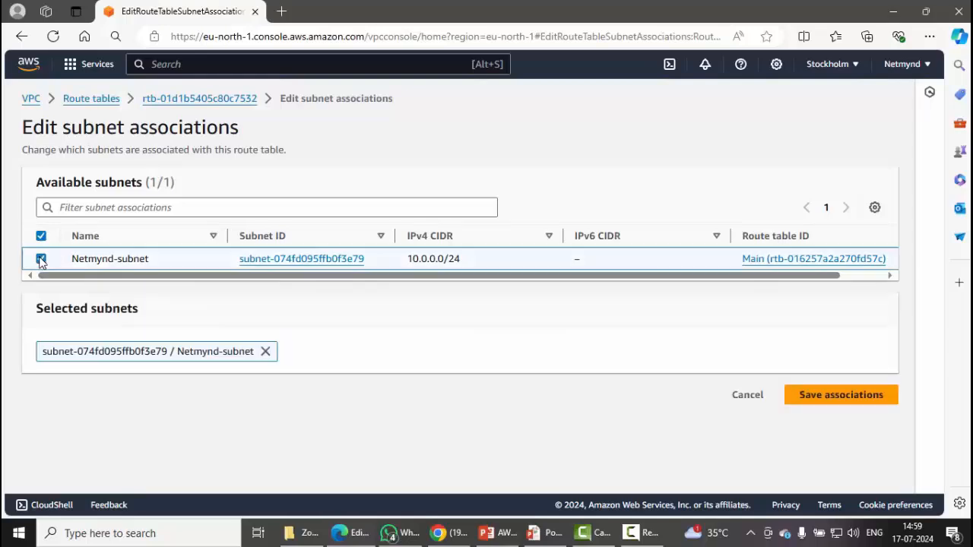
pyautogui.click(862, 404)
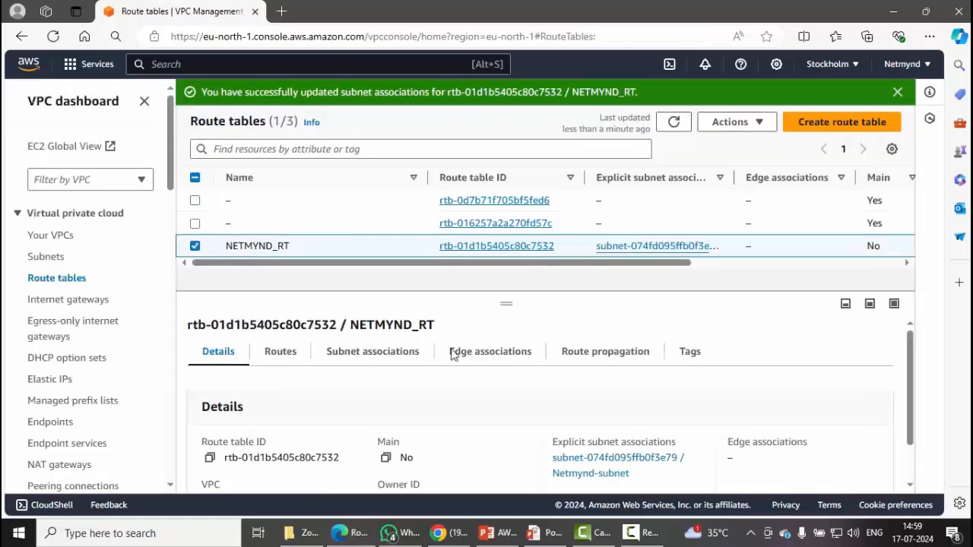
# Show NETMYND_RT's routes, which still list only the local route.
pyautogui.click(278, 357)
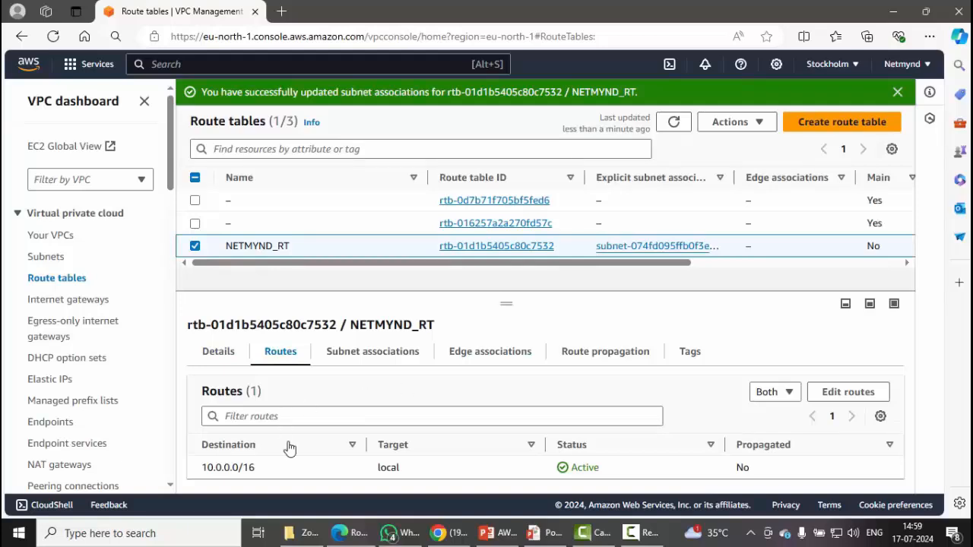
pyautogui.moveTo(272, 470); pyautogui.dragTo(141, 472)
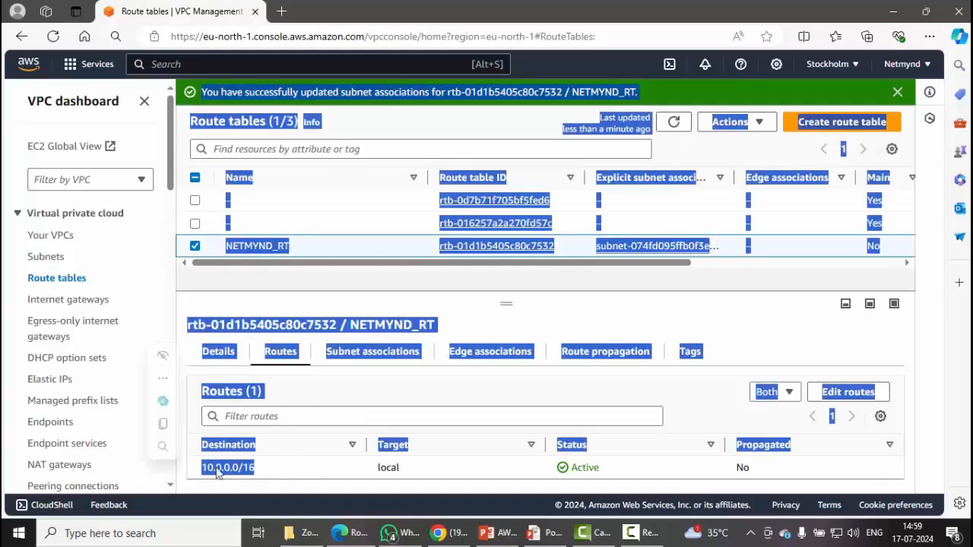
pyautogui.click(271, 472)
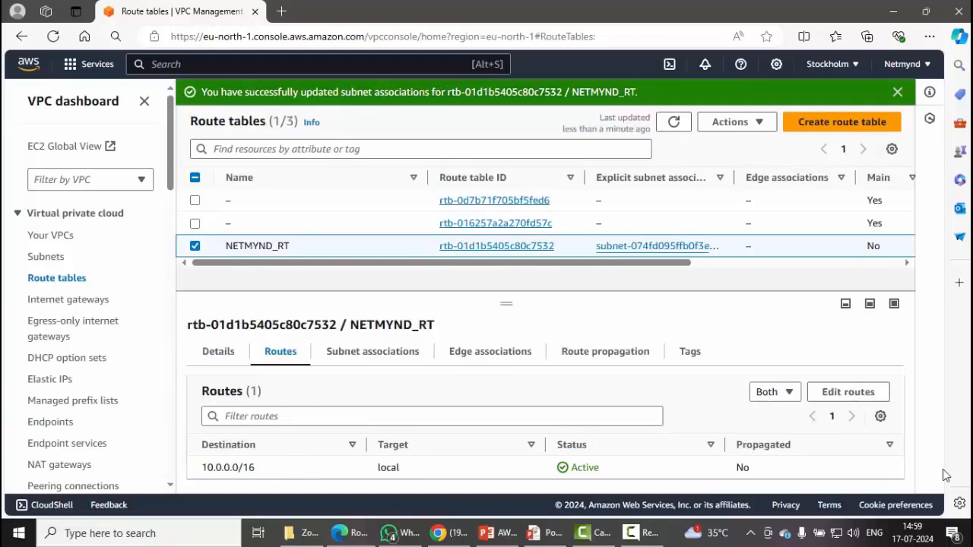
# Add and save a 0.0.0.0/0 route in NETMYND_RT targeting internet gateway Netmynd-igw.
pyautogui.click(844, 397)
pyautogui.click(108, 262)
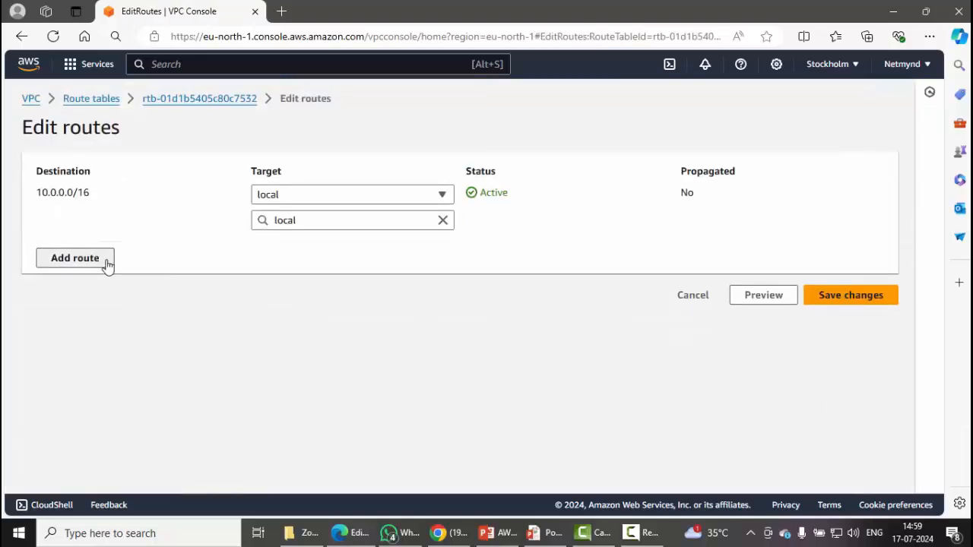
pyautogui.click(111, 244)
pyautogui.click(114, 272)
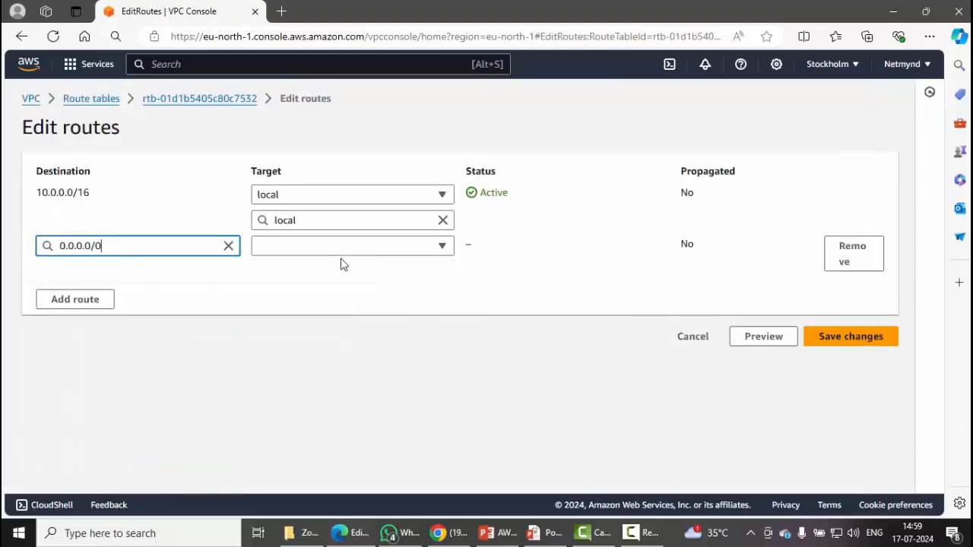
pyautogui.click(341, 249)
pyautogui.click(335, 355)
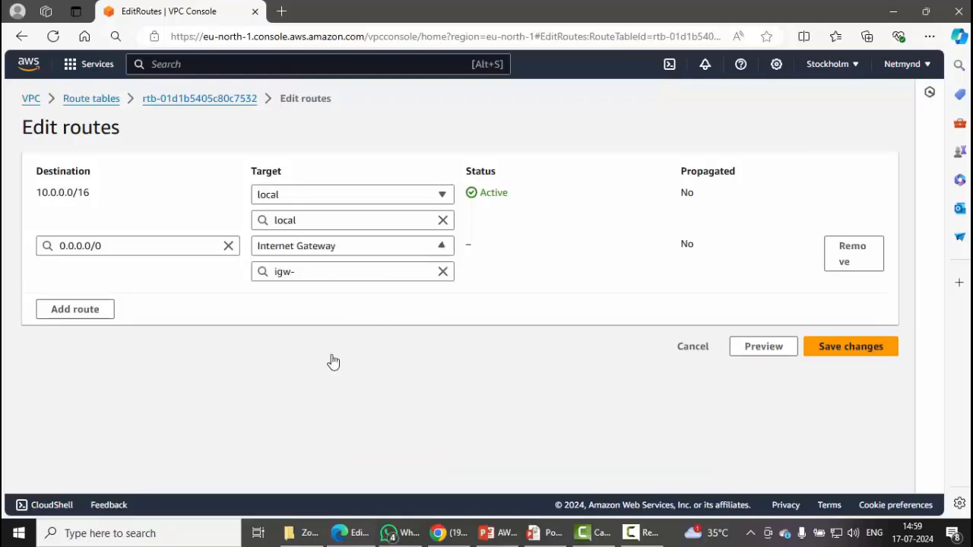
pyautogui.click(342, 269)
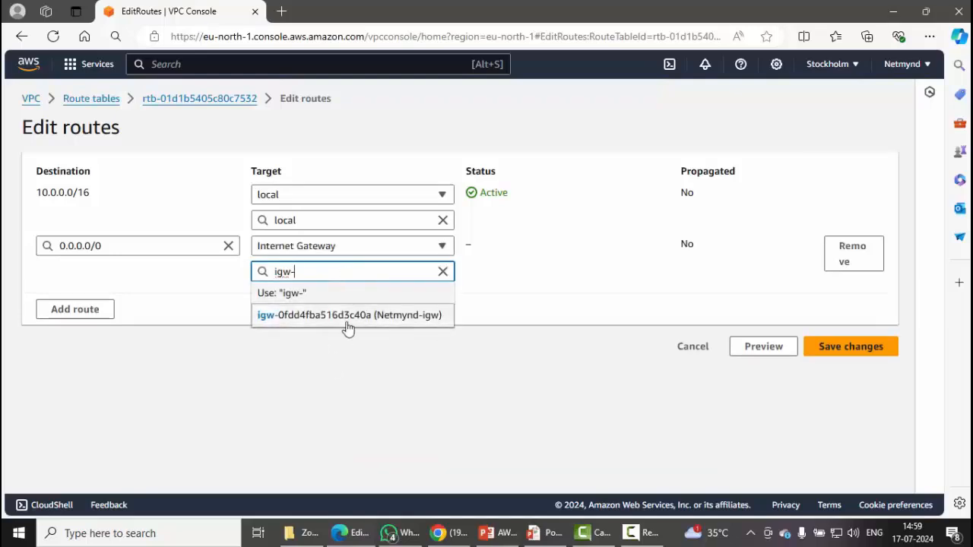
pyautogui.click(346, 323)
pyautogui.click(844, 351)
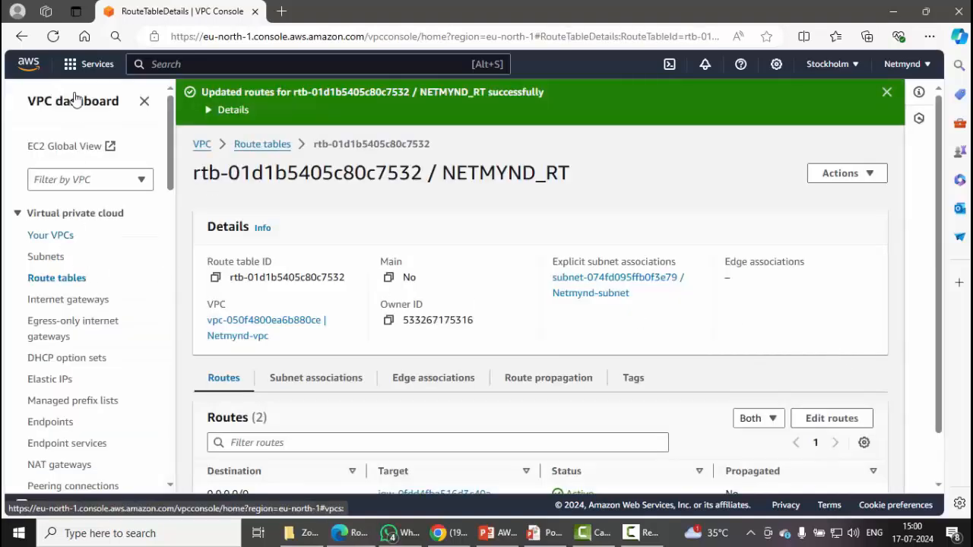
# Go to EC2 from the Services menu and open Instances, which lists none in Stockholm.
pyautogui.click(76, 65)
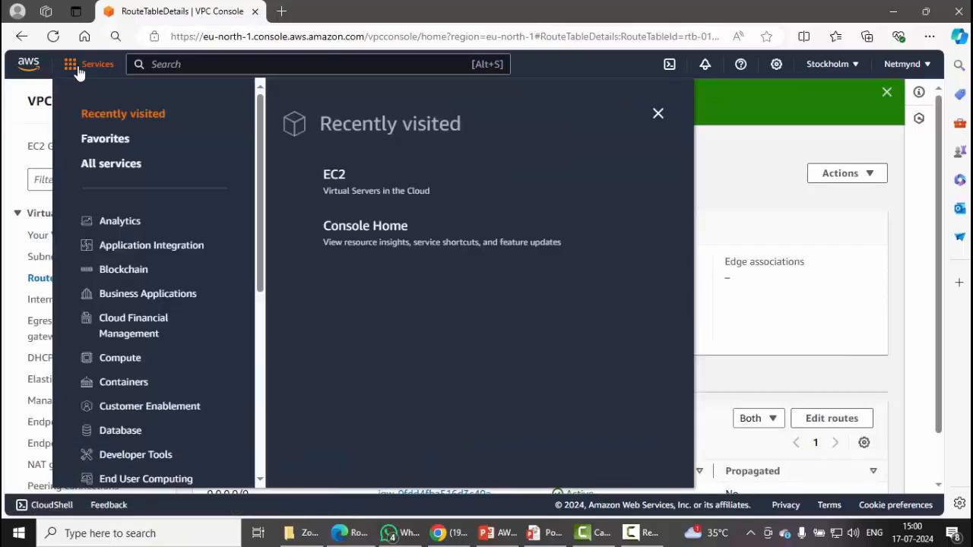
pyautogui.click(348, 186)
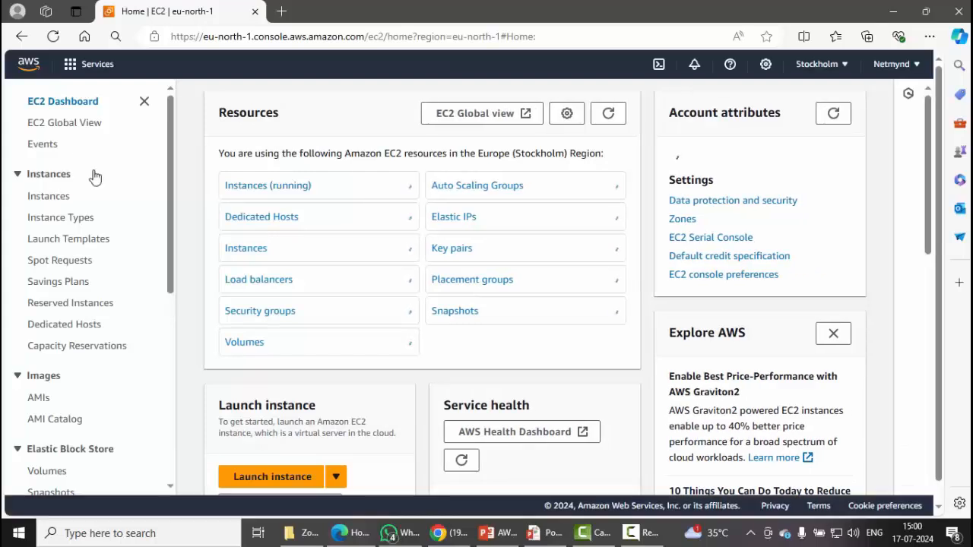
pyautogui.click(65, 198)
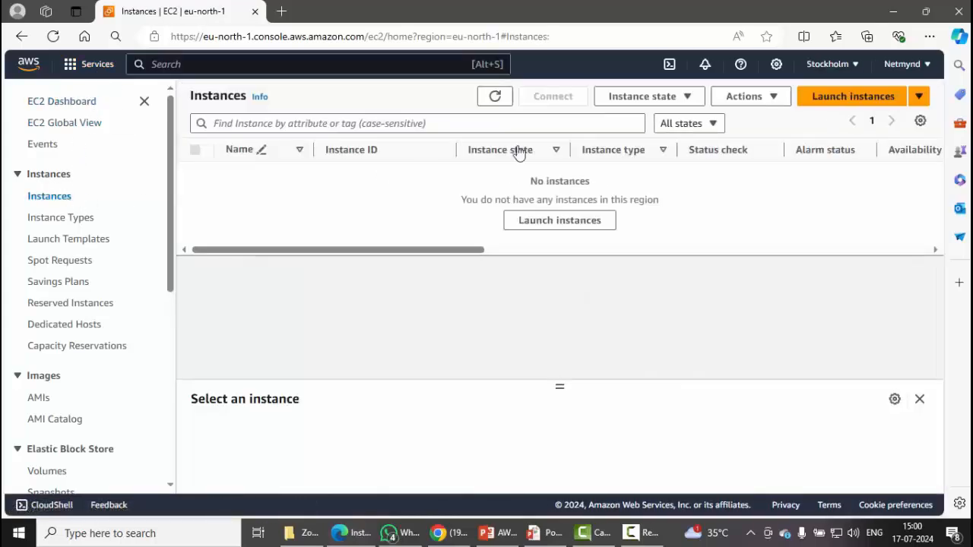
# Start launching a new instance named Netmynd-ec2 with Windows as its operating system.
pyautogui.click(869, 107)
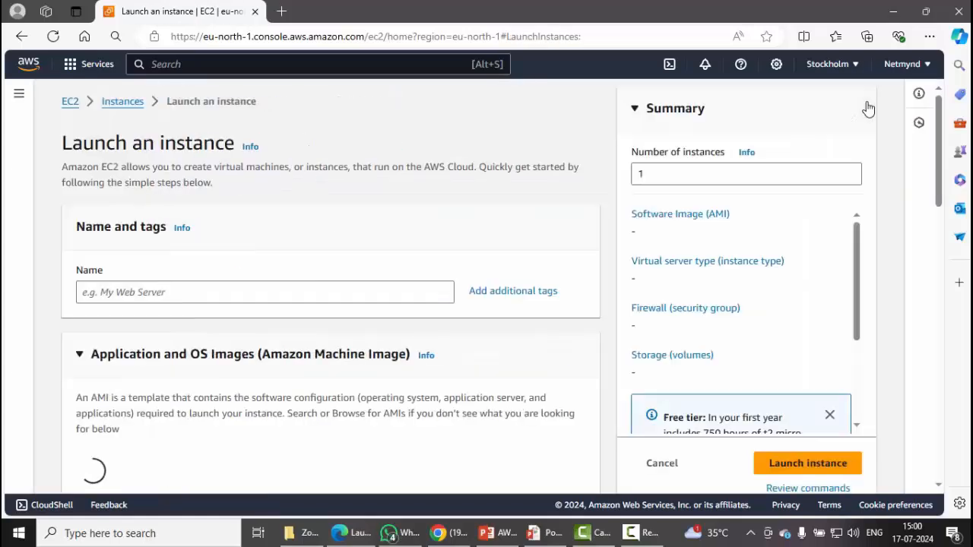
pyautogui.click(269, 293)
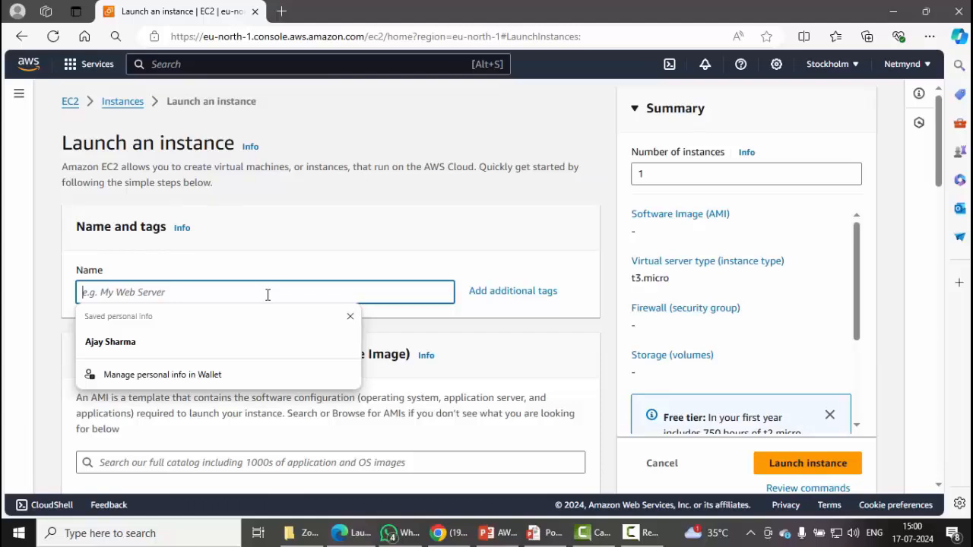
pyautogui.write('Net')
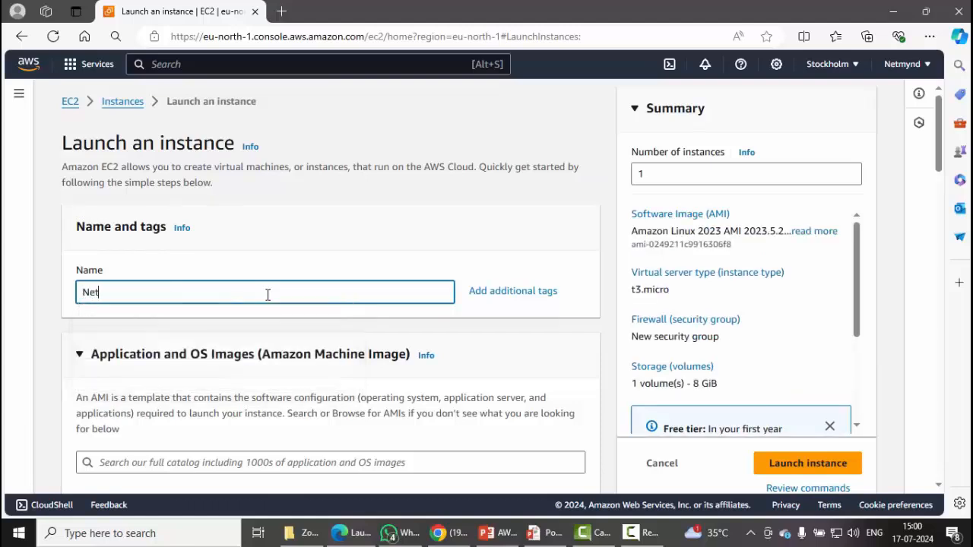
pyautogui.write('mynd-ec2')
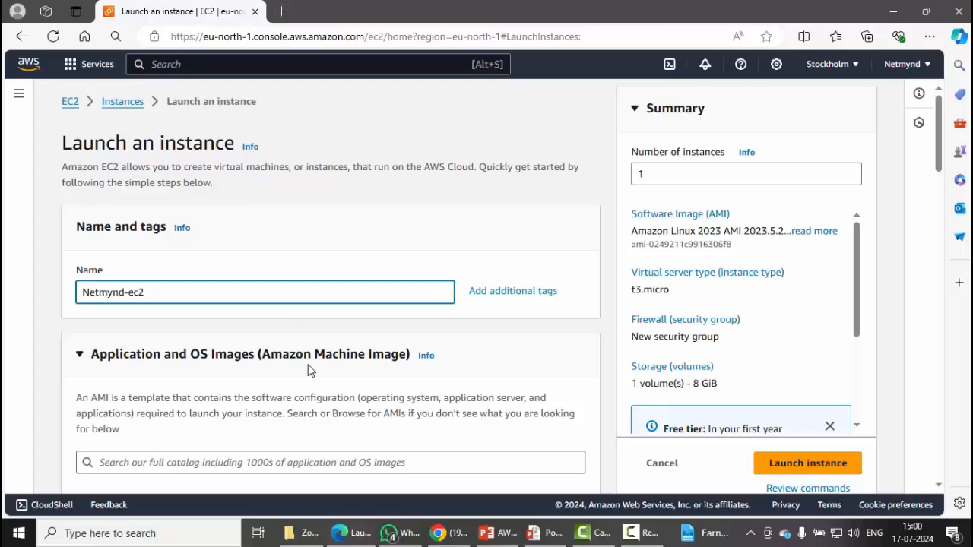
pyautogui.scroll(-3, 308, 370)
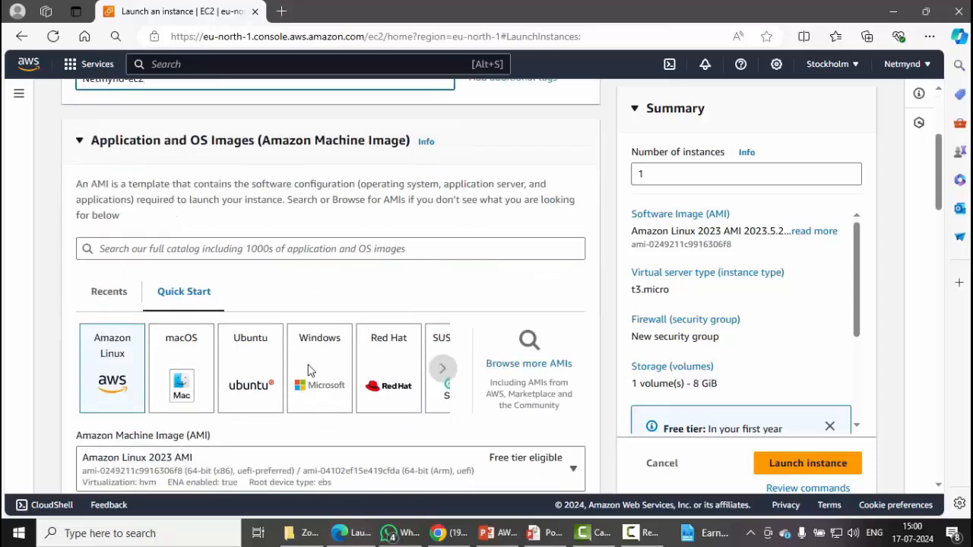
pyautogui.click(308, 370)
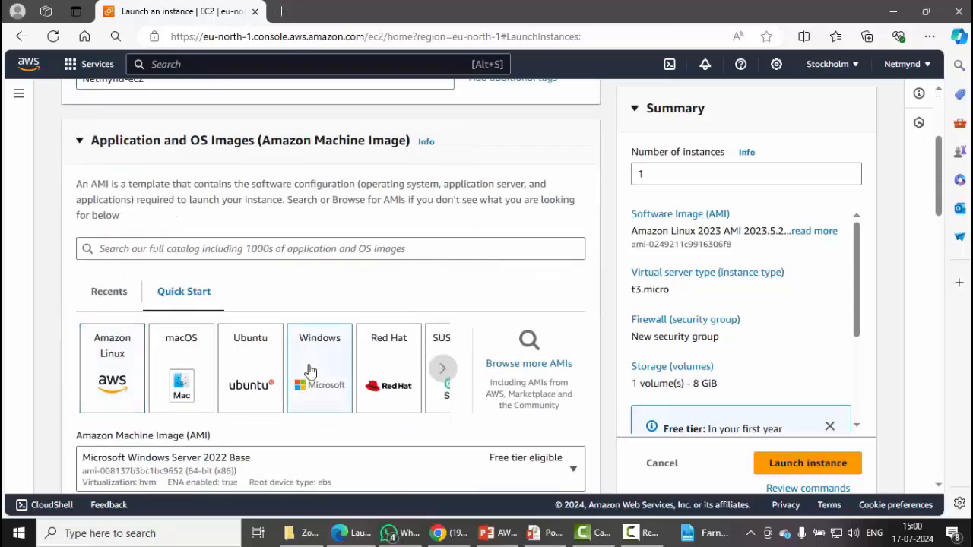
# Select the Netmynd-KP key pair for login and highlight the connection help text.
pyautogui.scroll(-4, 312, 373)
pyautogui.scroll(-1, 356, 386)
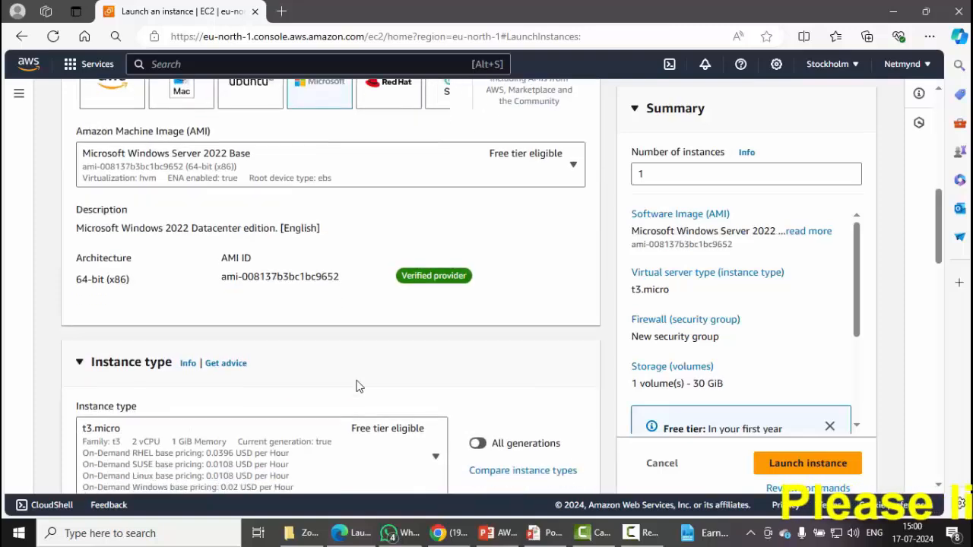
pyautogui.scroll(-3, 356, 386)
pyautogui.scroll(-2, 416, 384)
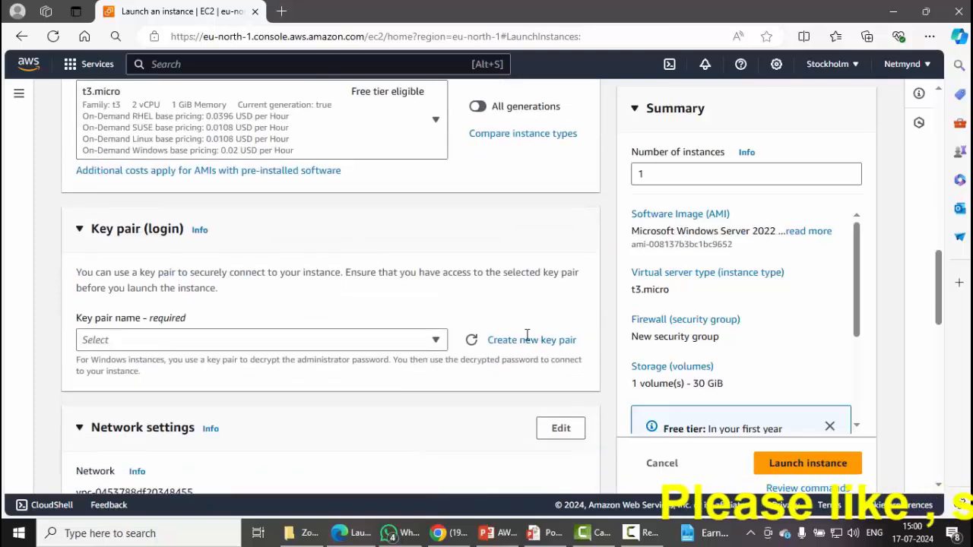
pyautogui.click(435, 340)
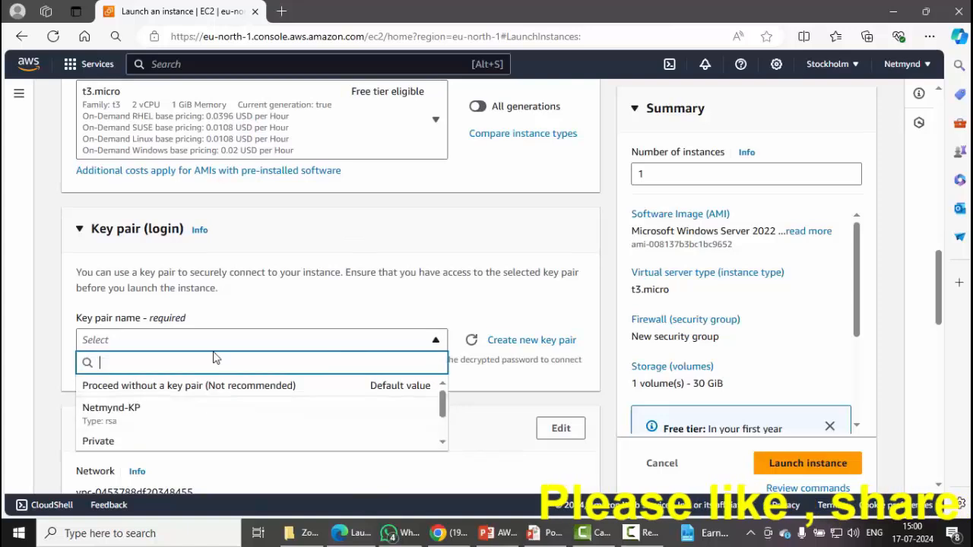
pyautogui.click(188, 414)
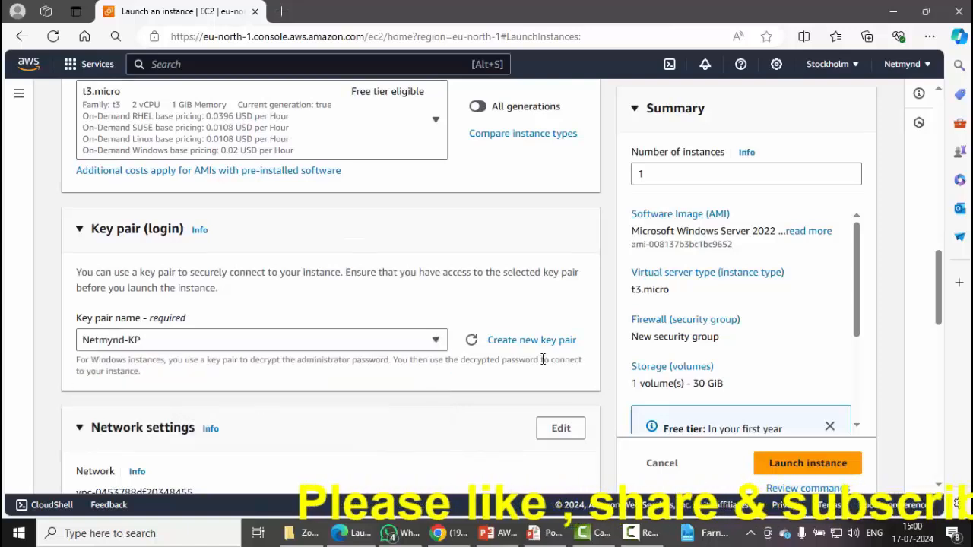
pyautogui.moveTo(541, 359); pyautogui.dragTo(581, 361)
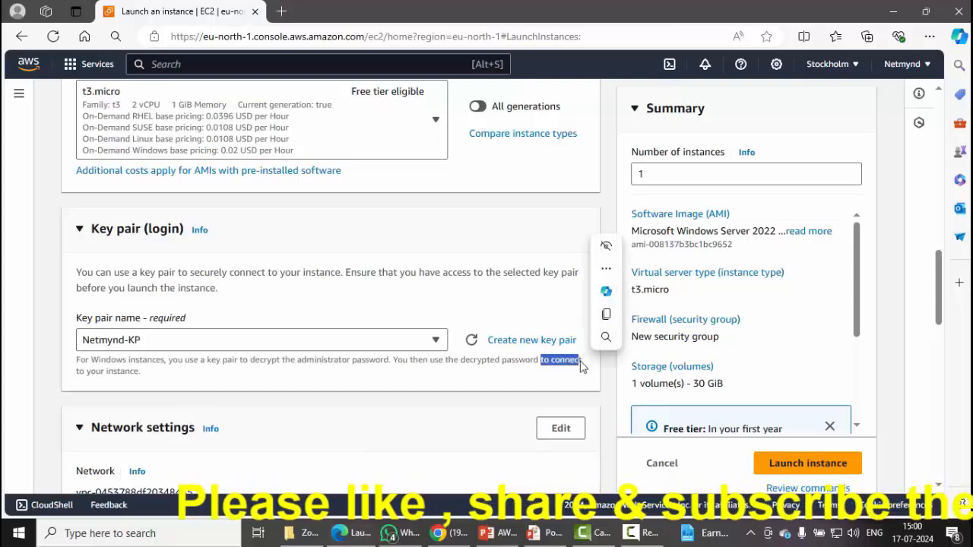
pyautogui.click(582, 362)
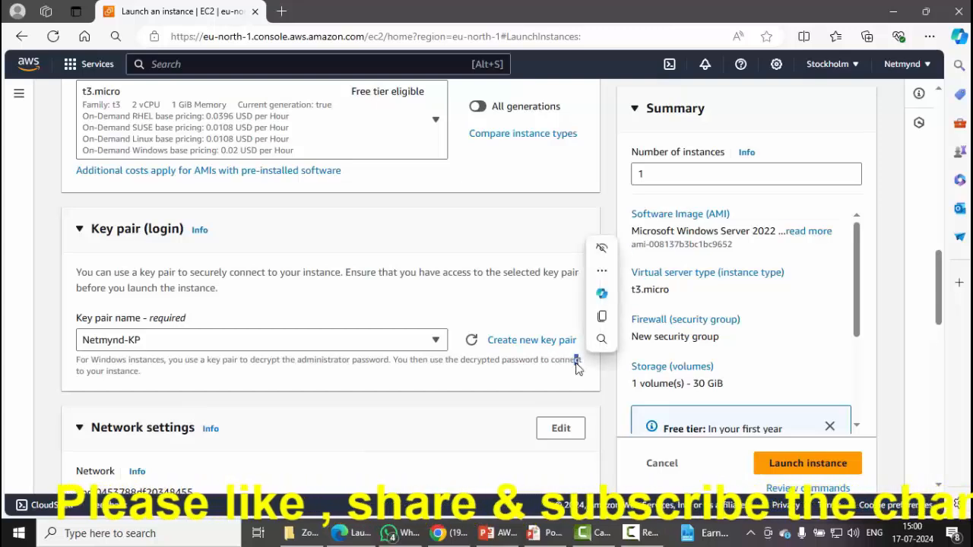
# Edit network settings to place the instance in Netmynd-vpc and Netmynd-subnet.
pyautogui.click(575, 363)
pyautogui.scroll(-3, 575, 361)
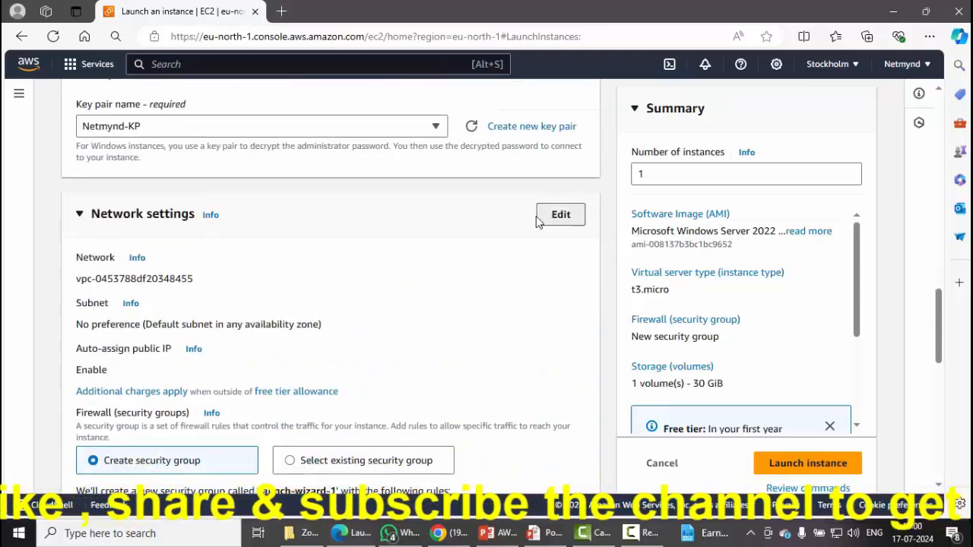
pyautogui.click(559, 216)
pyautogui.click(281, 289)
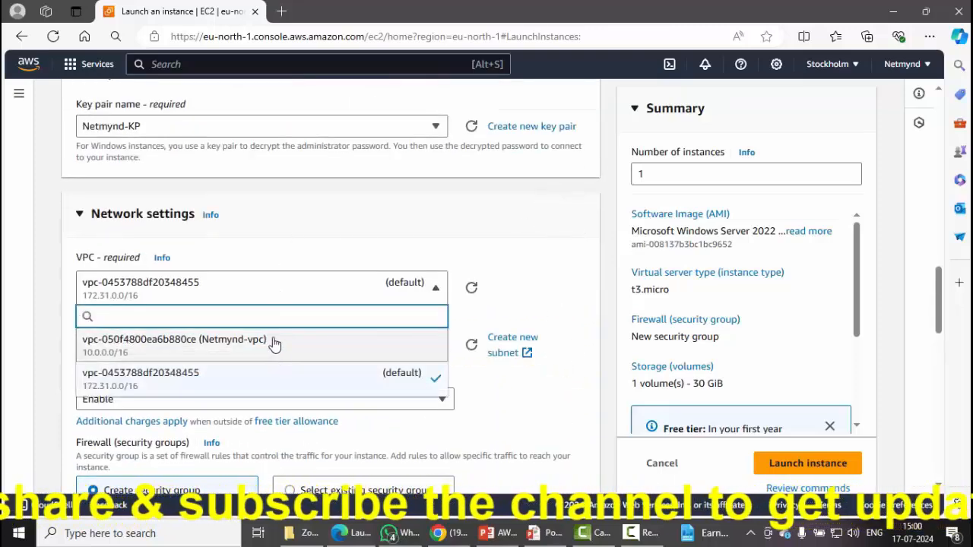
pyautogui.click(274, 344)
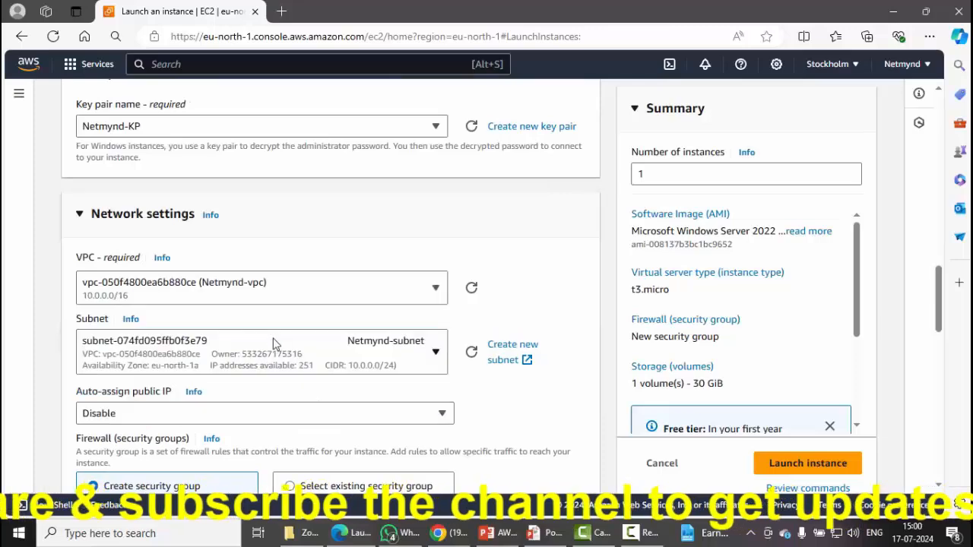
pyautogui.click(340, 342)
pyautogui.click(540, 316)
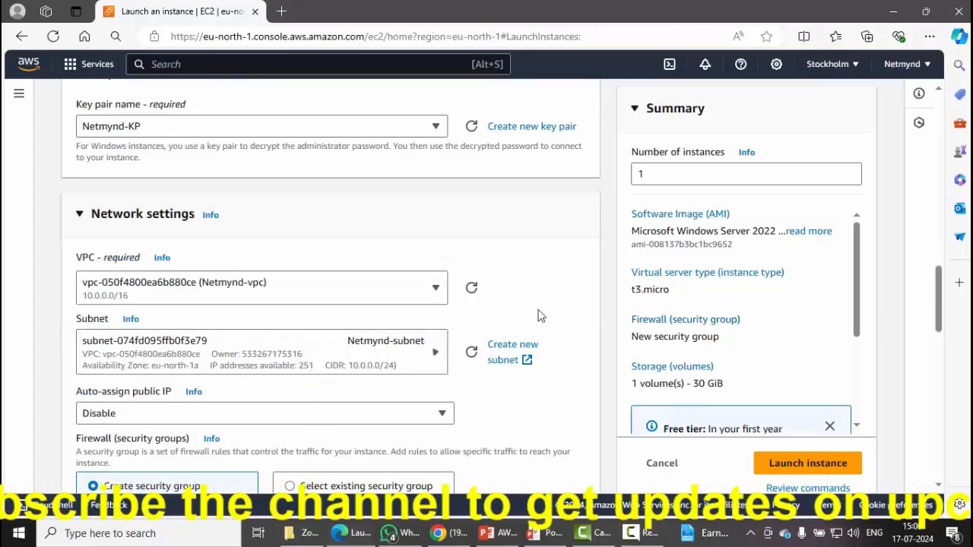
# Enable auto-assign public IP and keep creating a new security group with the RDP rule.
pyautogui.scroll(-2, 539, 316)
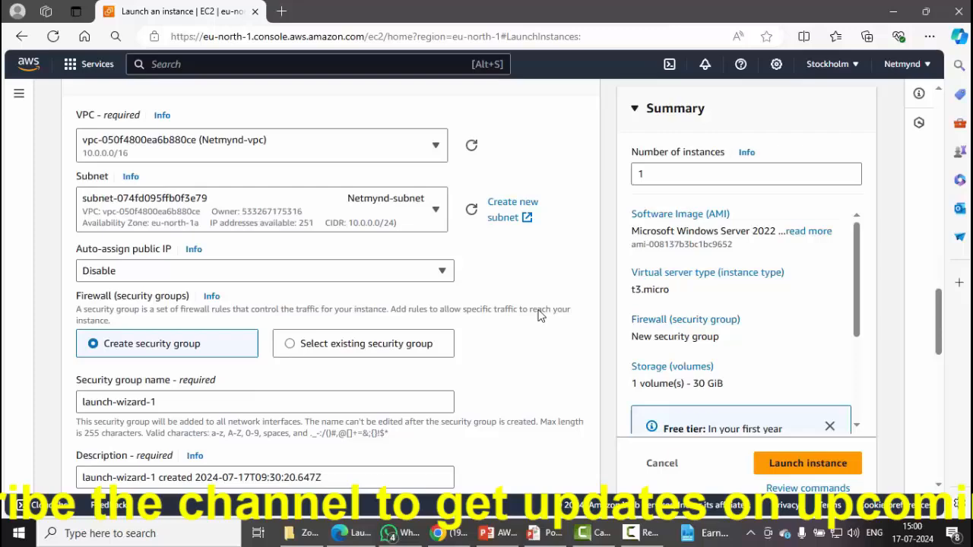
pyautogui.click(430, 277)
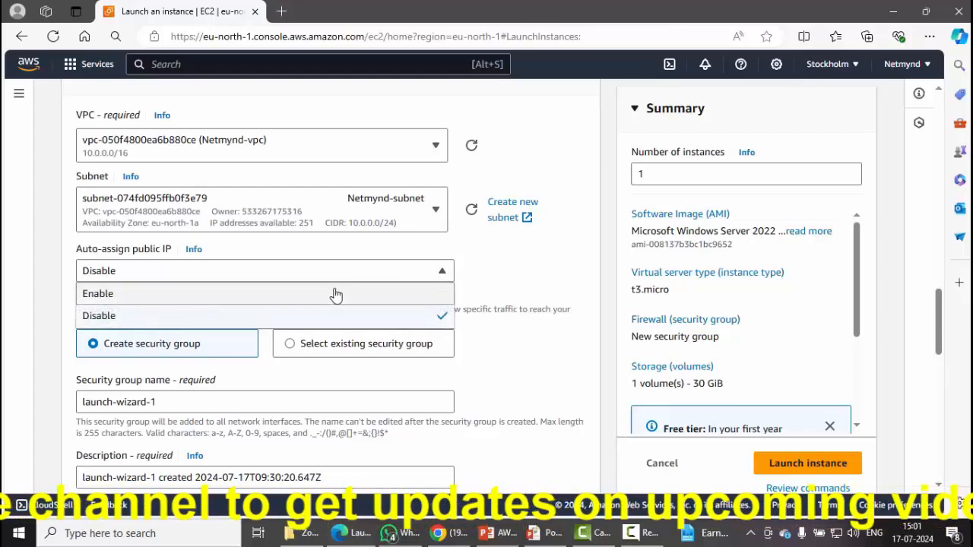
pyautogui.click(336, 294)
pyautogui.scroll(-3, 561, 327)
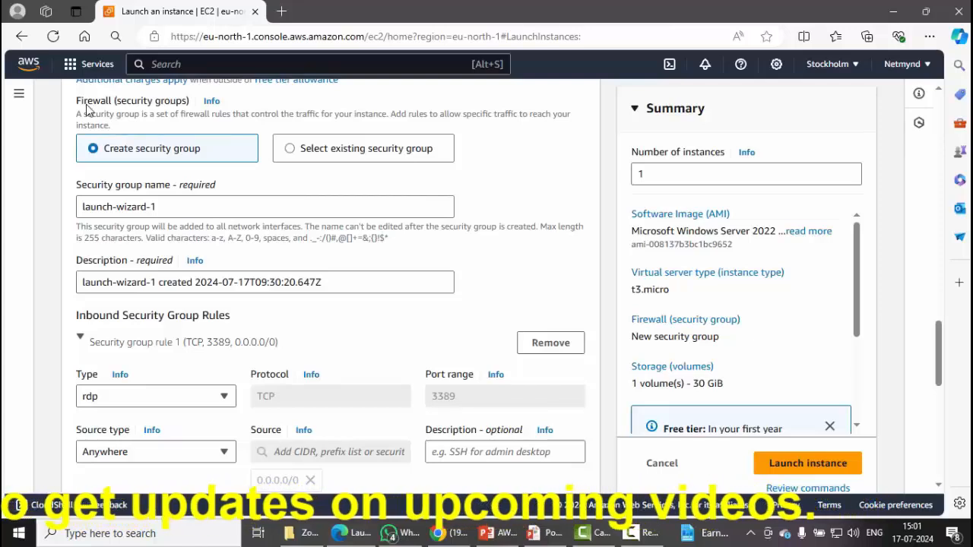
pyautogui.moveTo(68, 135)
pyautogui.mouseDown()
pyautogui.moveTo(147, 177)
pyautogui.moveTo(264, 167)
pyautogui.mouseUp()
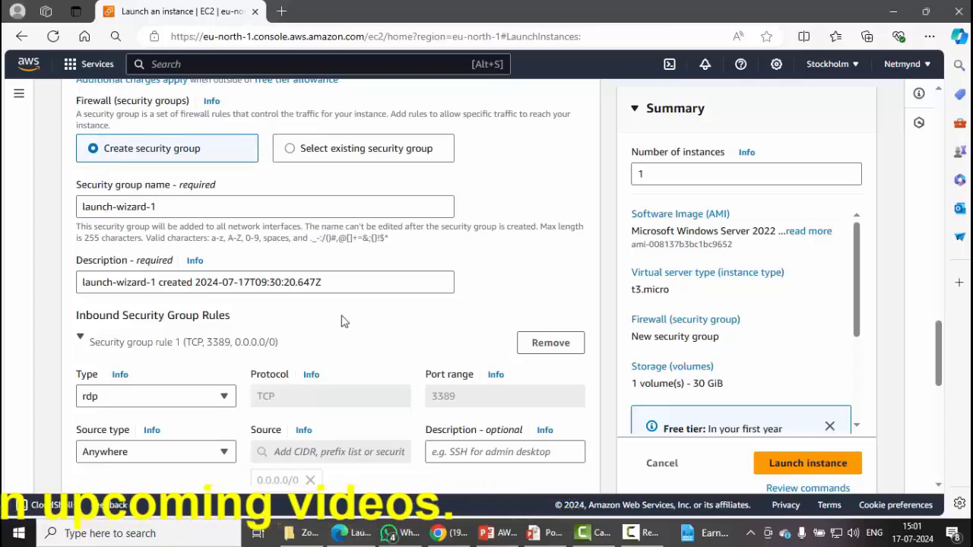
pyautogui.scroll(-2, 342, 320)
pyautogui.scroll(-1, 342, 320)
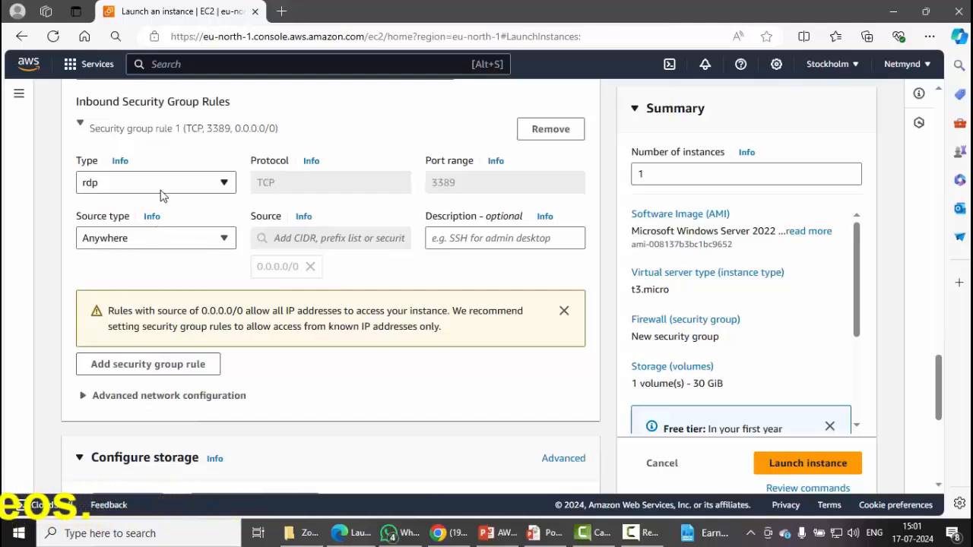
# Add an inbound HTTP rule on port 80 with source Anywhere.
pyautogui.click(183, 366)
pyautogui.click(194, 372)
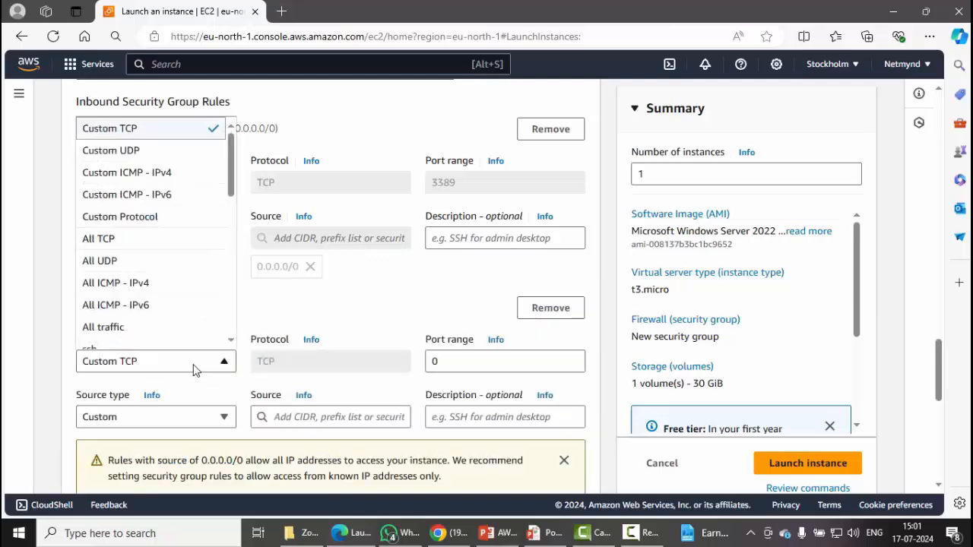
pyautogui.scroll(-2, 152, 304)
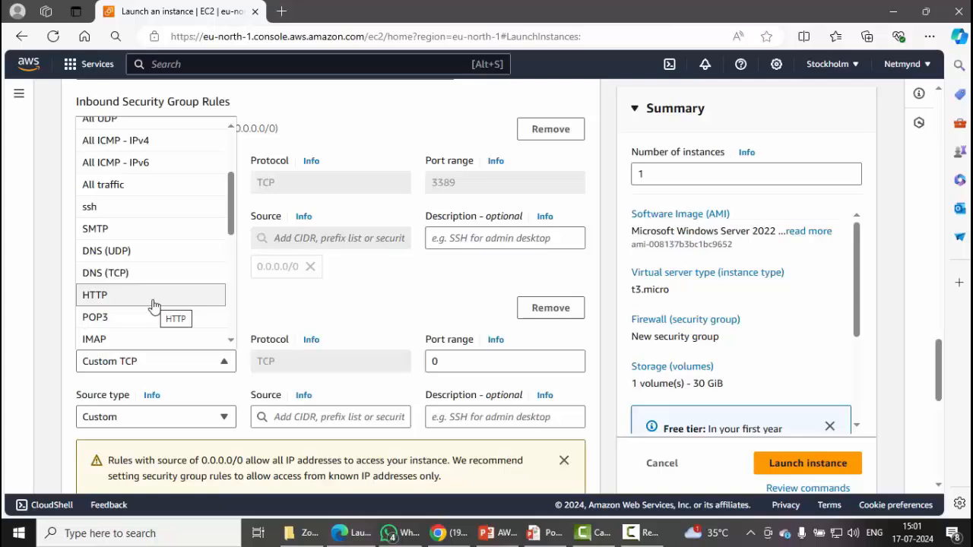
pyautogui.click(153, 304)
pyautogui.click(169, 426)
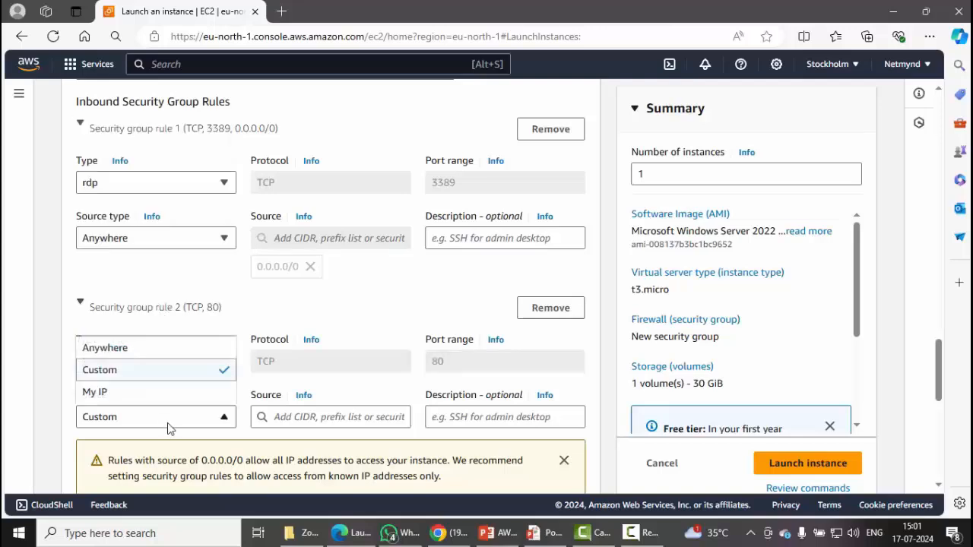
pyautogui.click(136, 358)
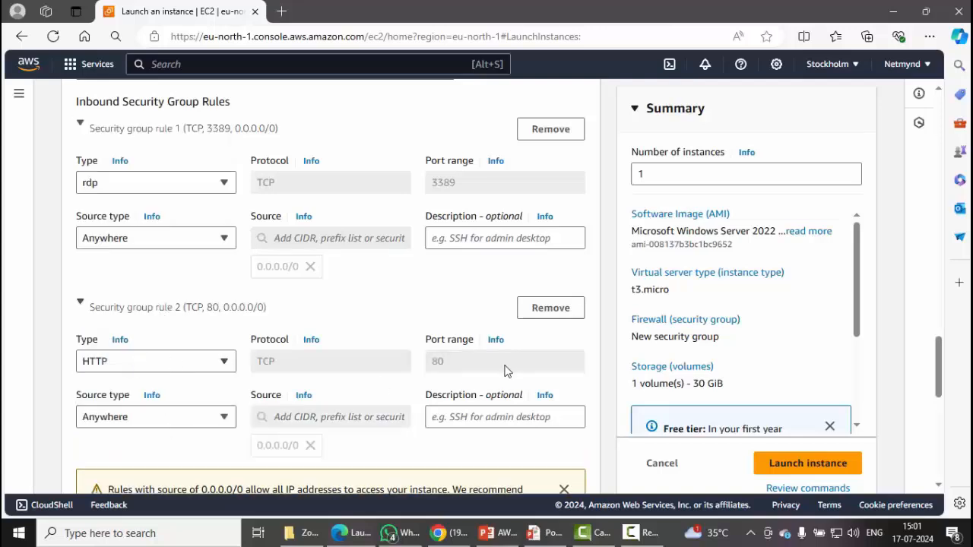
pyautogui.moveTo(506, 372); pyautogui.dragTo(417, 366)
pyautogui.scroll(-3, 417, 366)
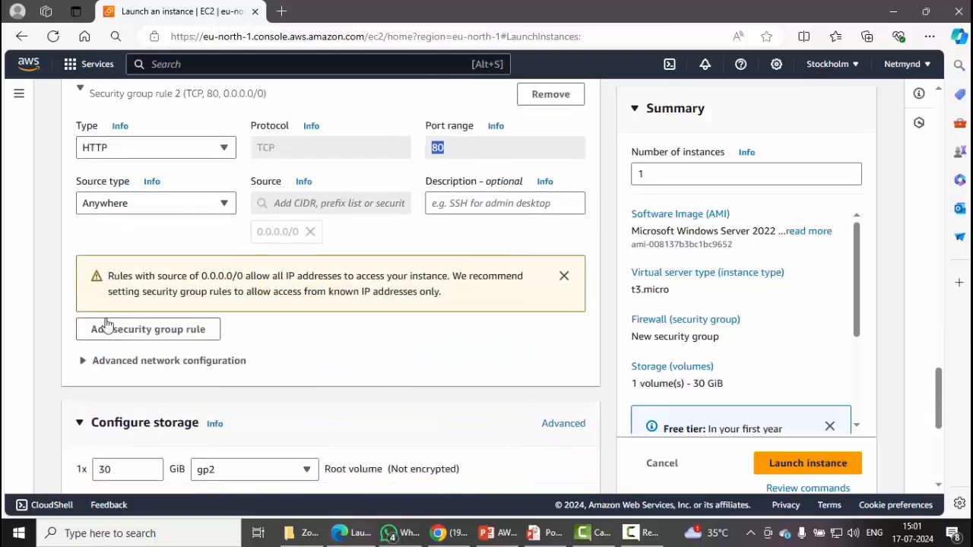
# Add an All traffic rule with source Anywhere and launch the instance.
pyautogui.click(115, 335)
pyautogui.click(115, 334)
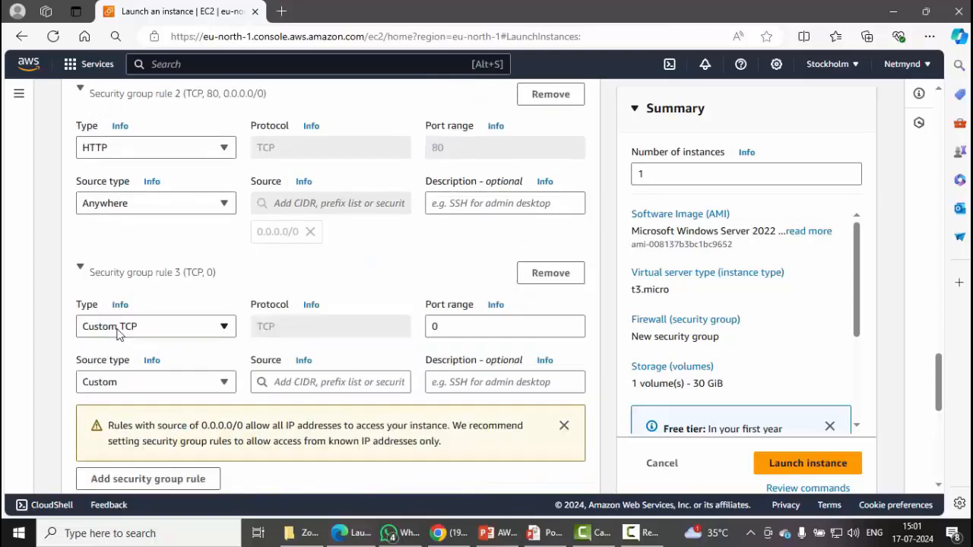
pyautogui.click(120, 332)
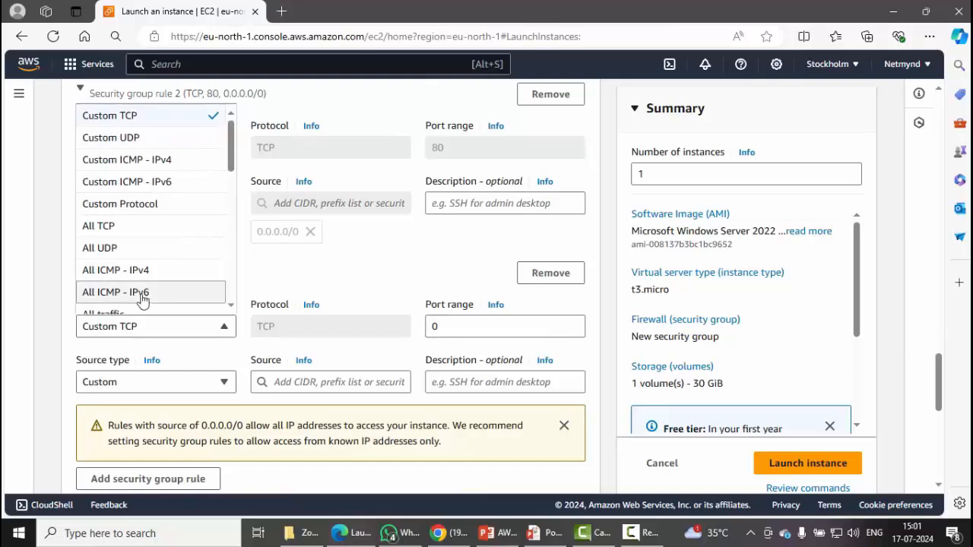
pyautogui.scroll(-2, 114, 298)
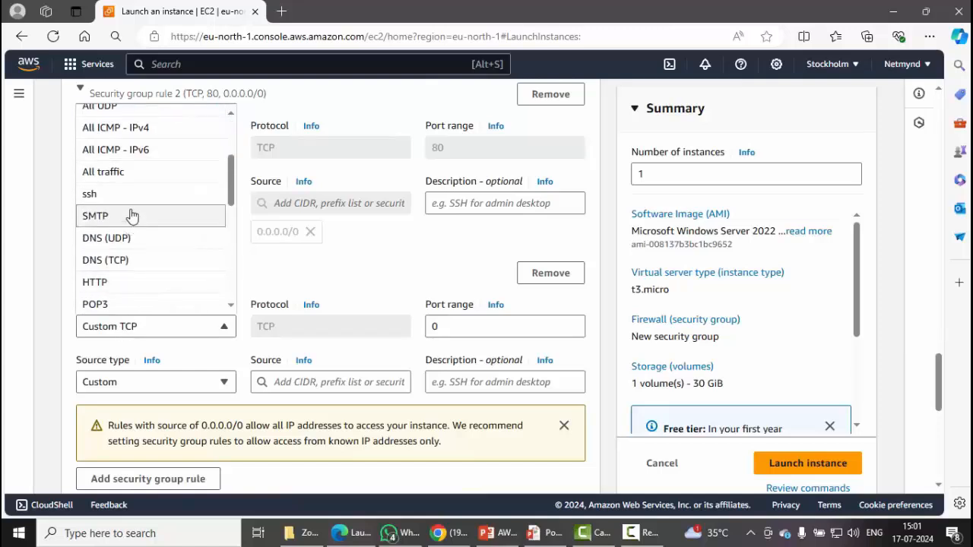
pyautogui.click(141, 182)
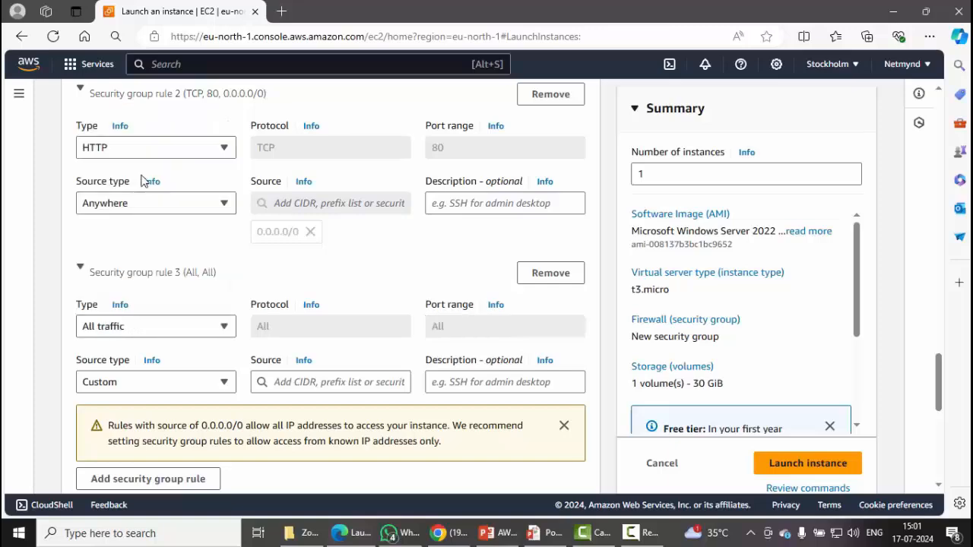
pyautogui.scroll(3, 586, 221)
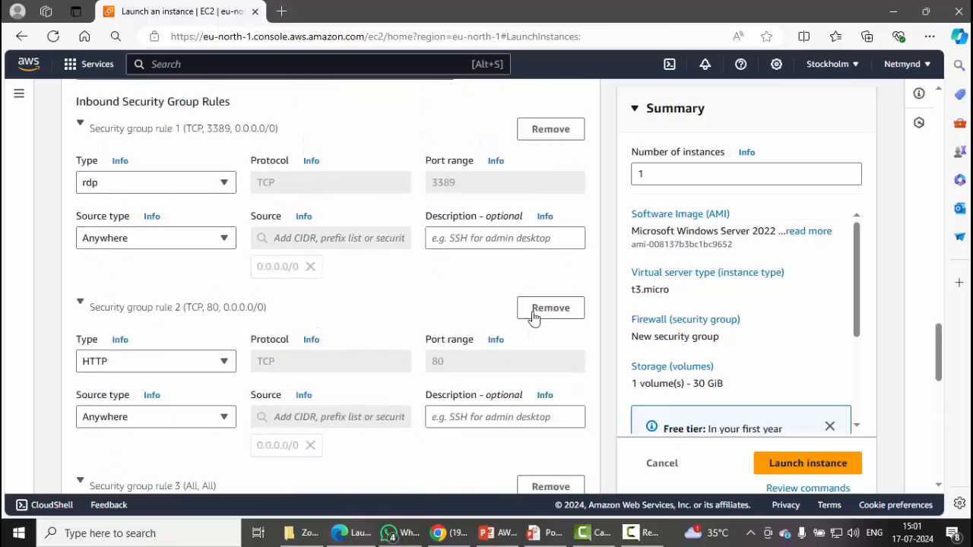
pyautogui.scroll(-3, 146, 457)
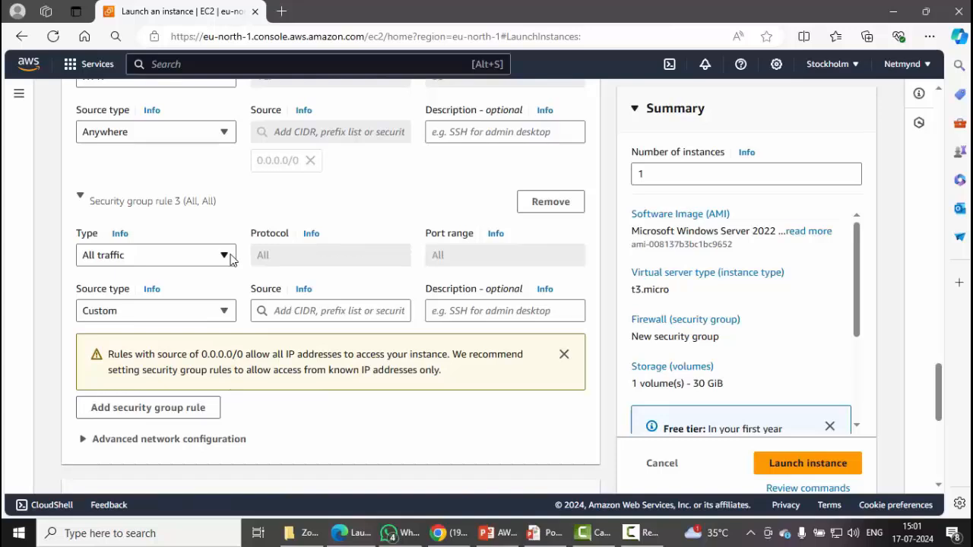
pyautogui.click(233, 317)
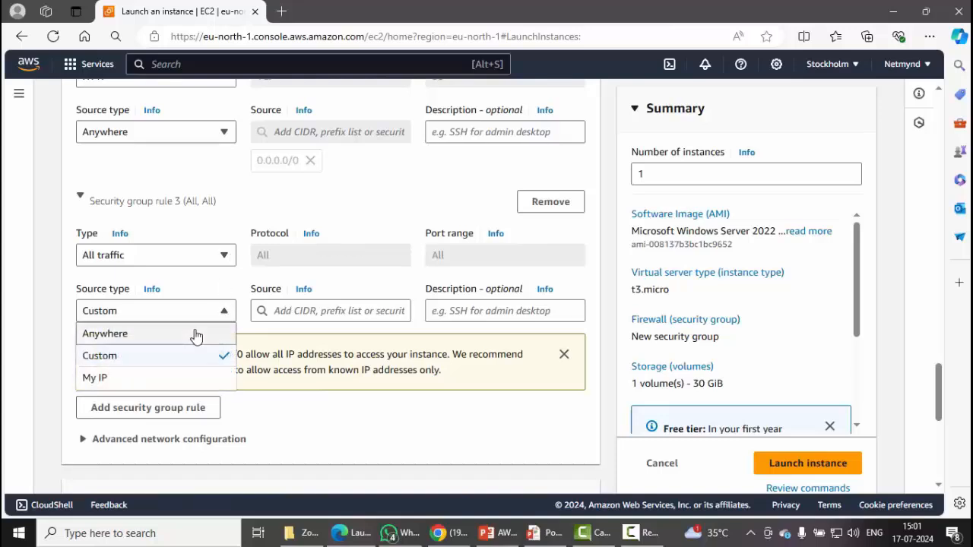
pyautogui.click(196, 336)
pyautogui.click(831, 463)
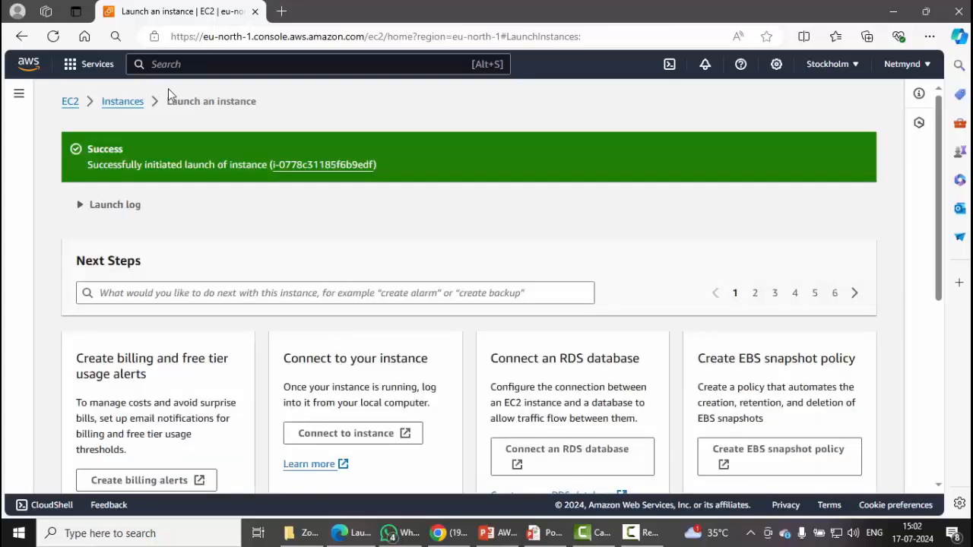
# Refresh the Instances list until Netmynd-ec2 appears Running with its status check Initializing.
pyautogui.click(125, 102)
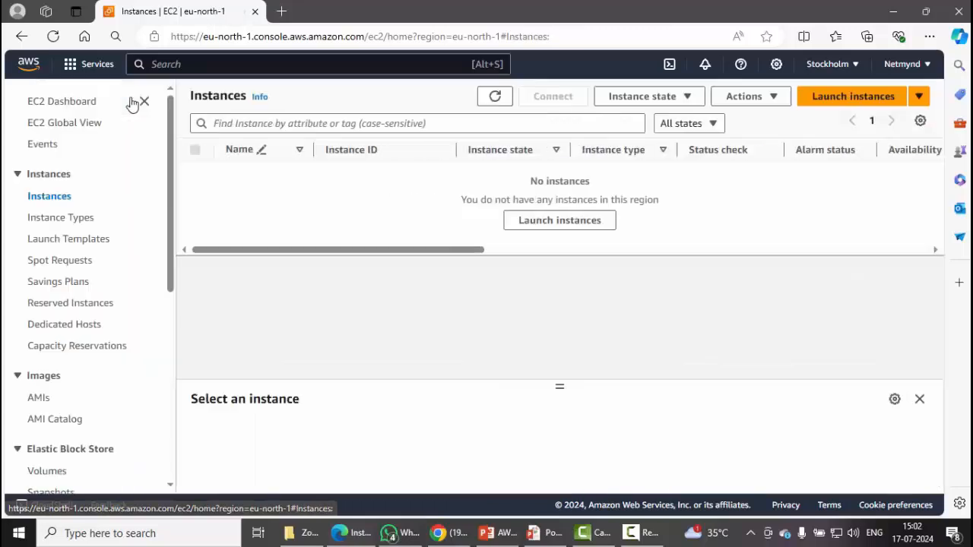
pyautogui.click(497, 100)
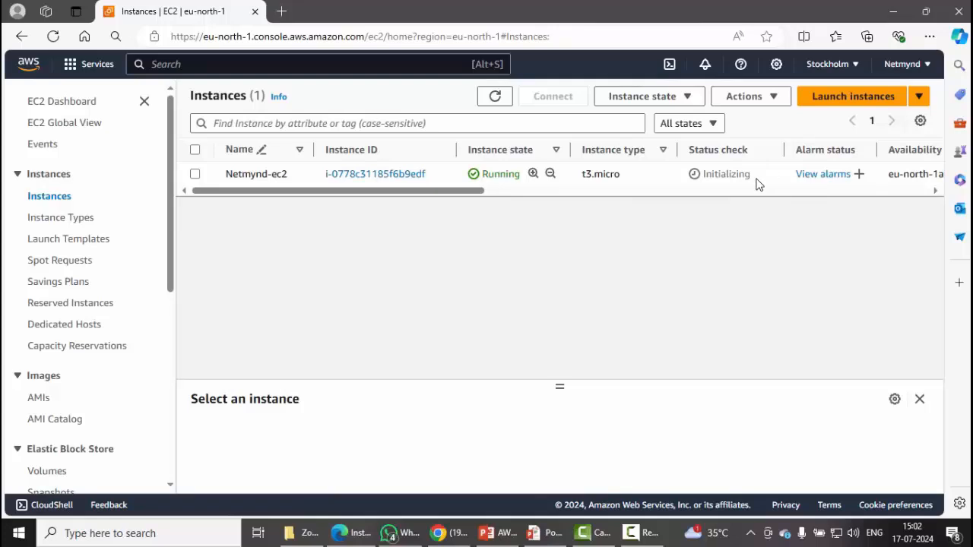
pyautogui.moveTo(757, 182); pyautogui.dragTo(692, 182)
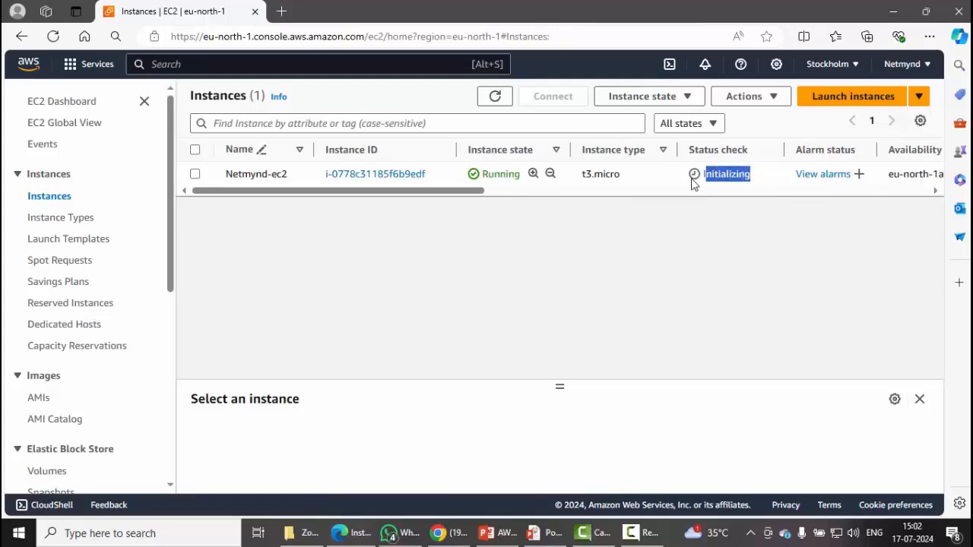
pyautogui.click(494, 97)
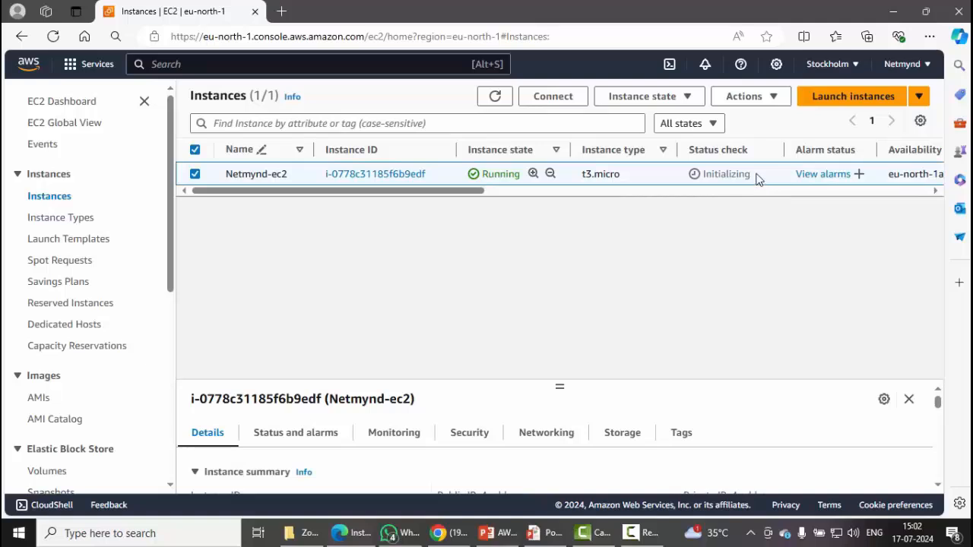
pyautogui.moveTo(756, 174); pyautogui.dragTo(585, 174)
pyautogui.click(495, 98)
# Download the Netmynd-ec2 remote desktop (.rdp) file from the RDP client connection options.
pyautogui.click(562, 101)
pyautogui.click(233, 207)
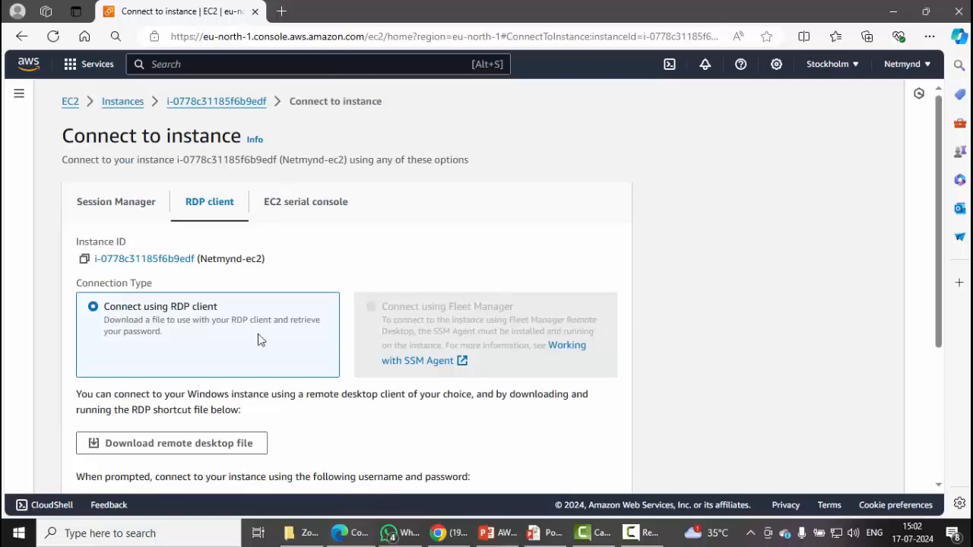
pyautogui.scroll(-3, 258, 340)
pyautogui.click(190, 231)
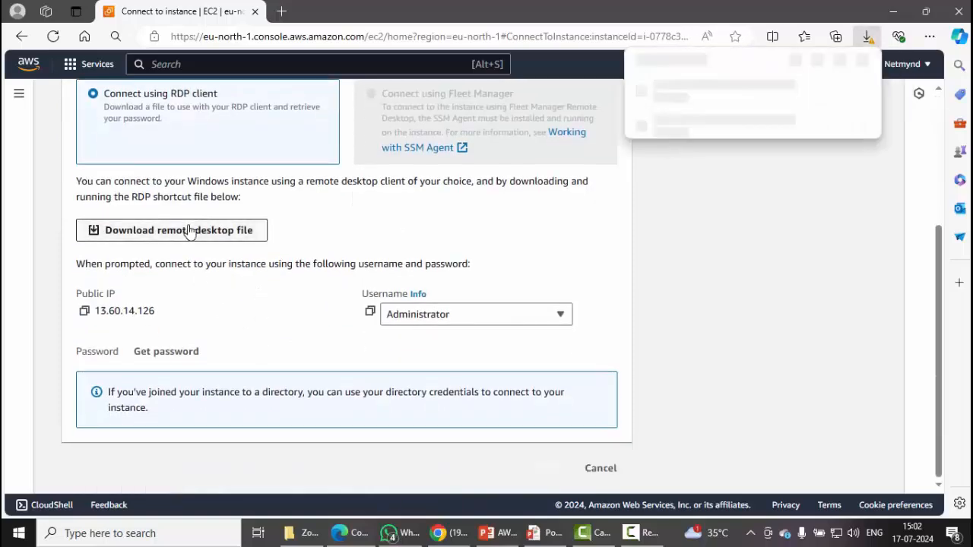
pyautogui.click(726, 122)
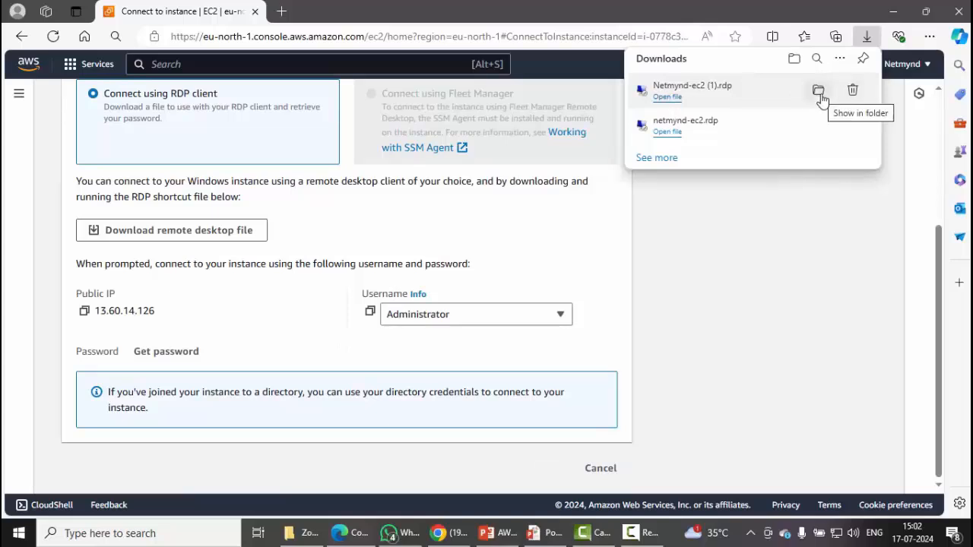
# Try Get password repeatedly, find it not yet available, and return to Instances.
pyautogui.click(188, 353)
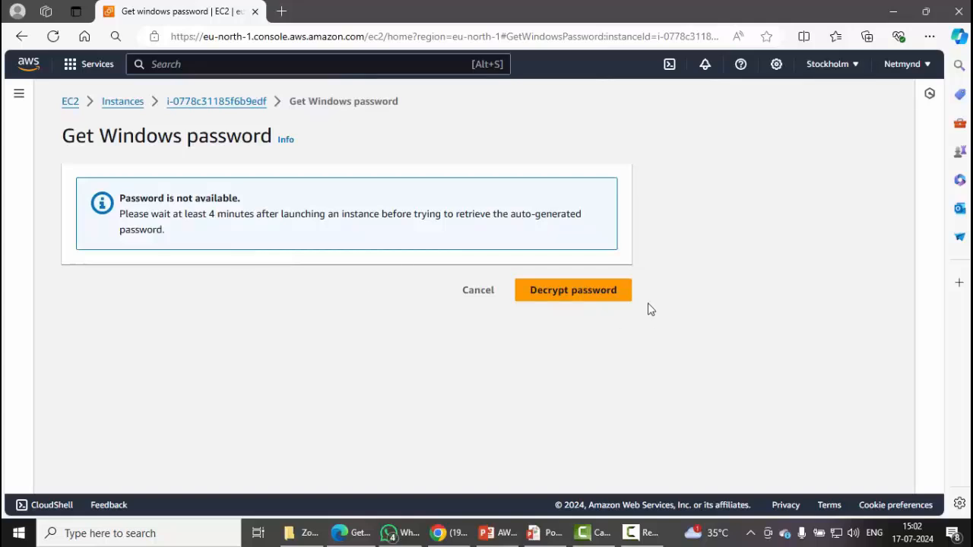
pyautogui.click(478, 290)
pyautogui.click(179, 443)
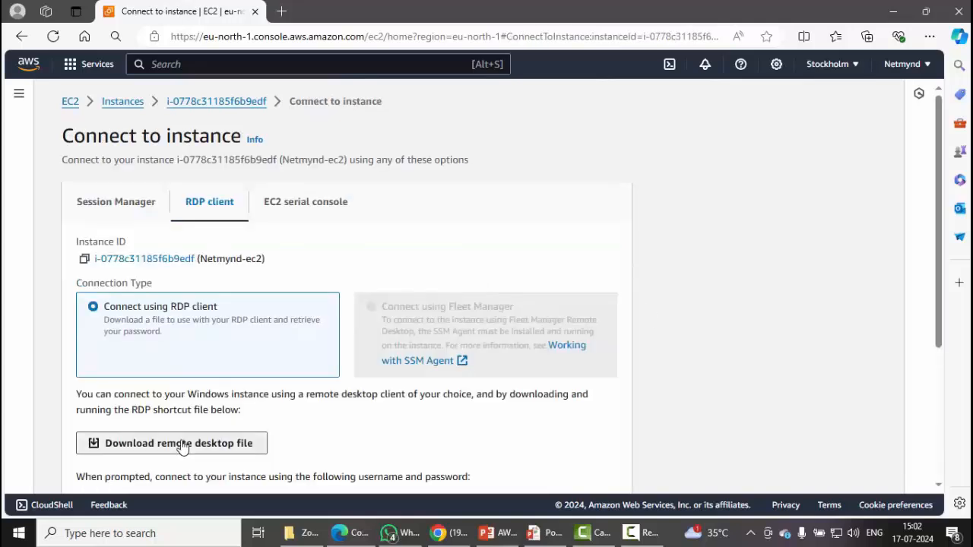
pyautogui.click(789, 123)
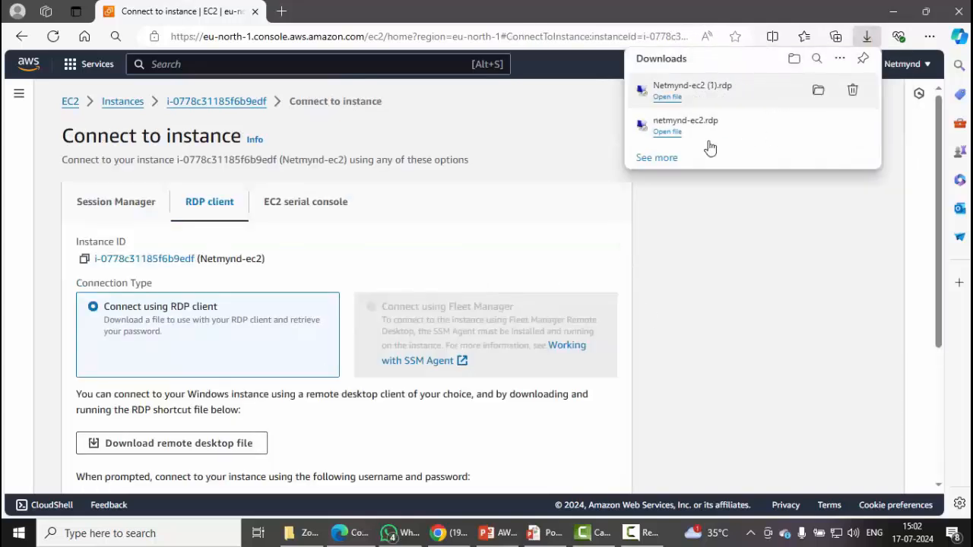
pyautogui.scroll(-3, 361, 395)
pyautogui.click(150, 357)
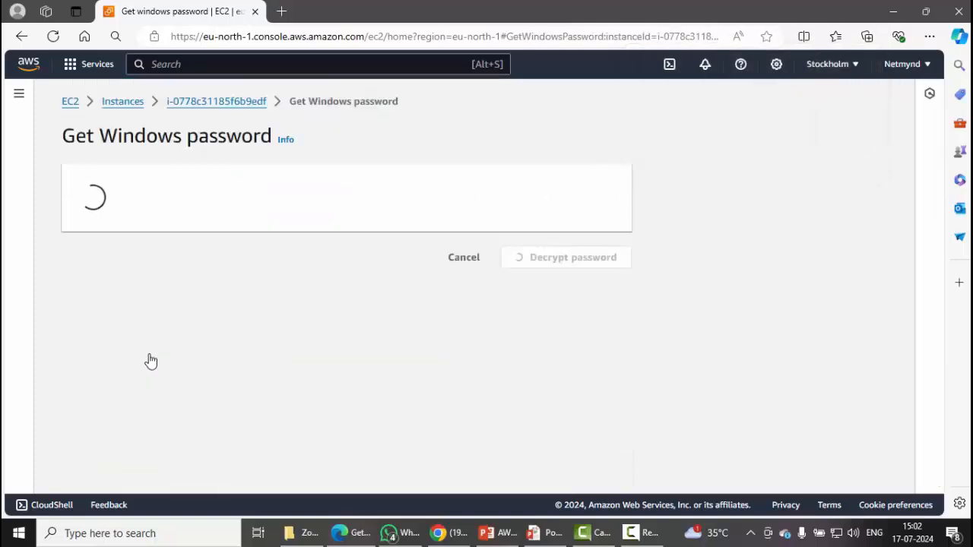
pyautogui.click(478, 292)
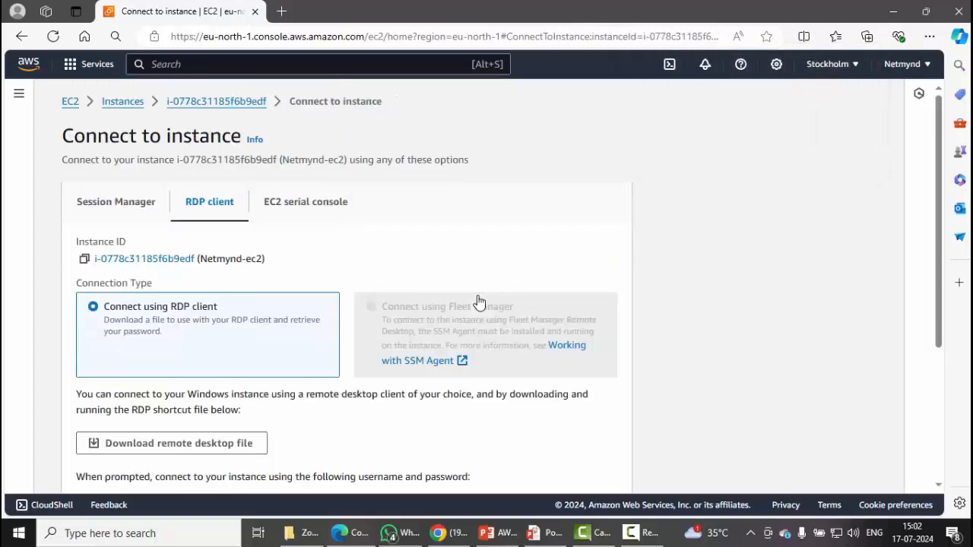
pyautogui.scroll(-3, 213, 452)
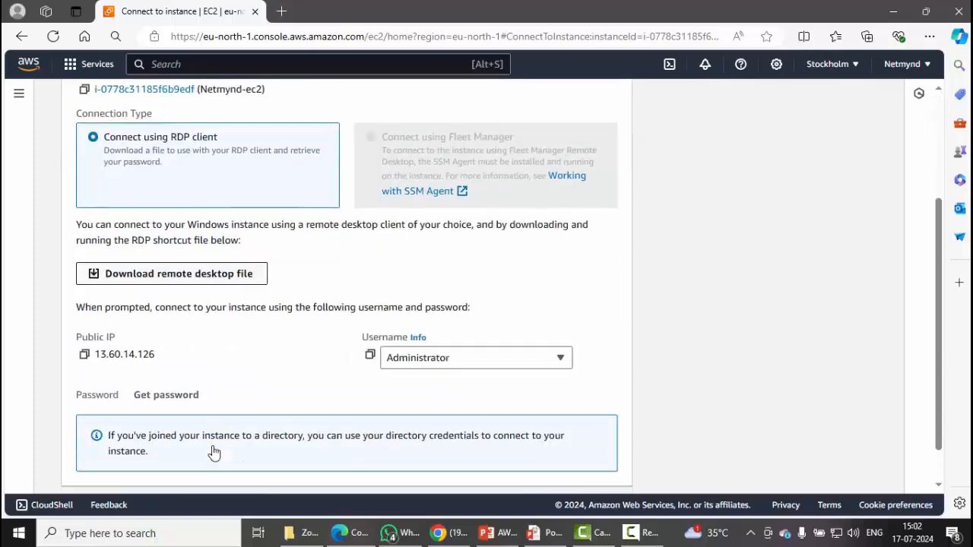
pyautogui.click(165, 350)
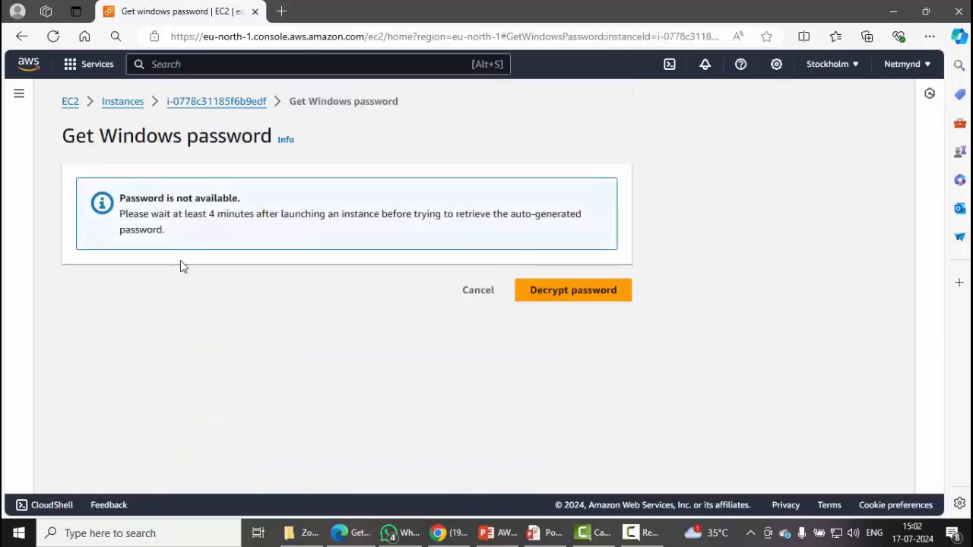
pyautogui.moveTo(199, 214); pyautogui.dragTo(291, 228)
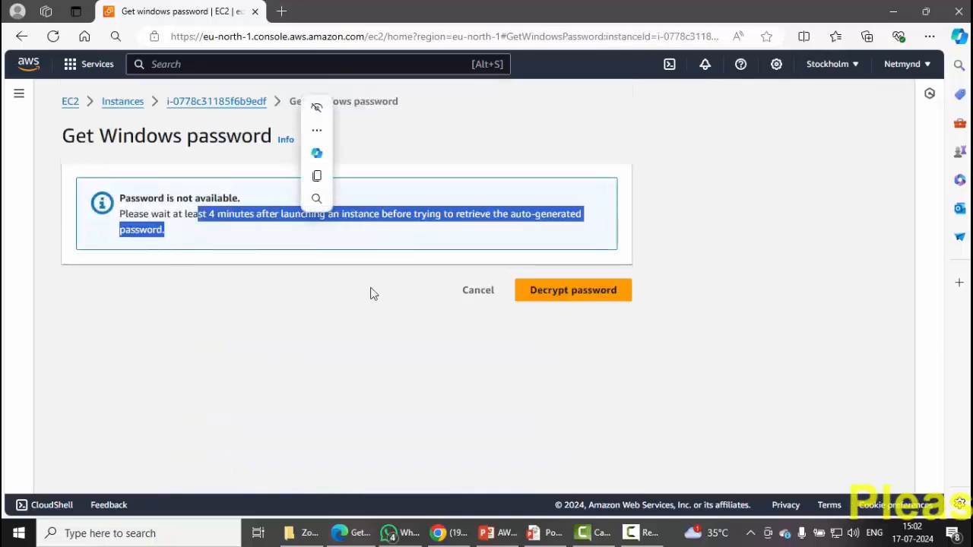
pyautogui.click(486, 298)
pyautogui.click(123, 101)
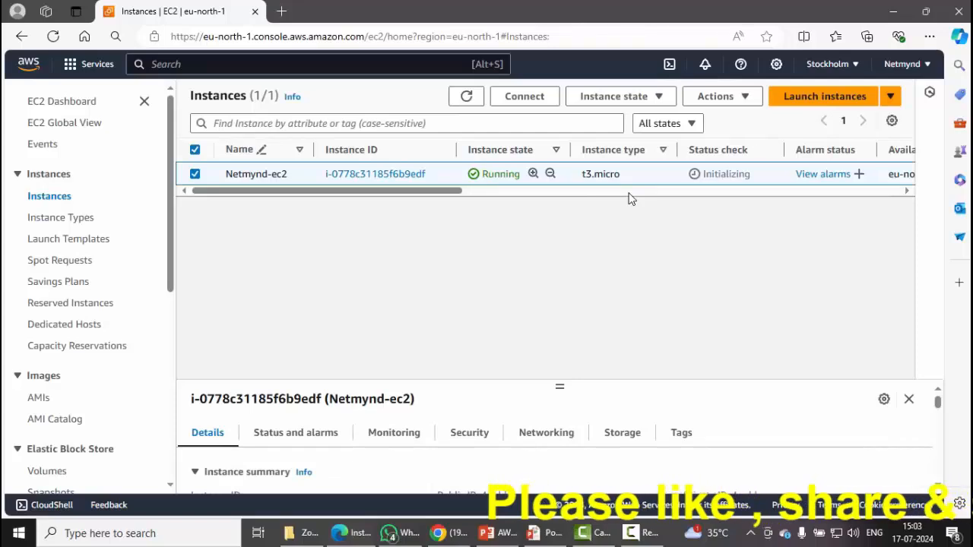
# Refresh the Instances list repeatedly until Netmynd-ec2's status check changes from Initializing to 2/2 checks passed.
pyautogui.moveTo(759, 183); pyautogui.dragTo(703, 178)
pyautogui.click(619, 216)
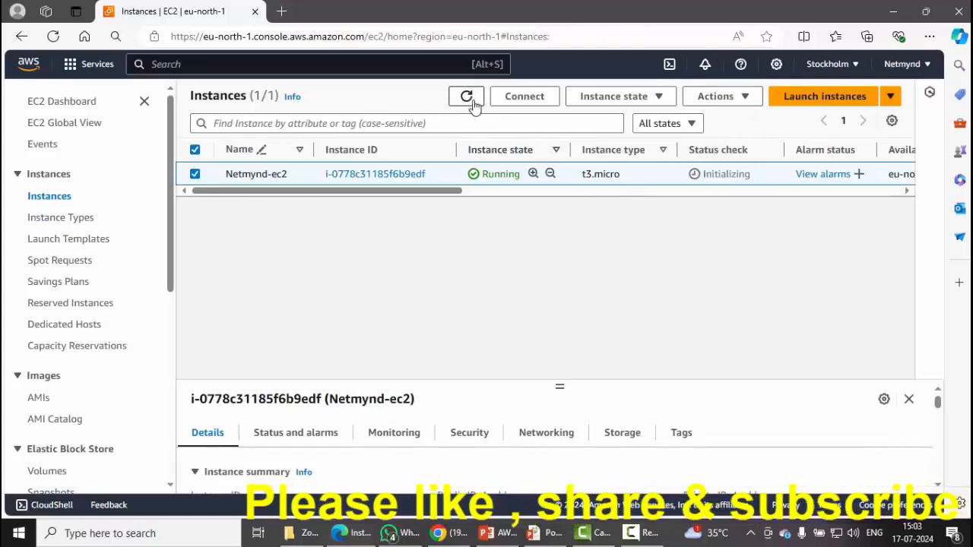
pyautogui.click(469, 99)
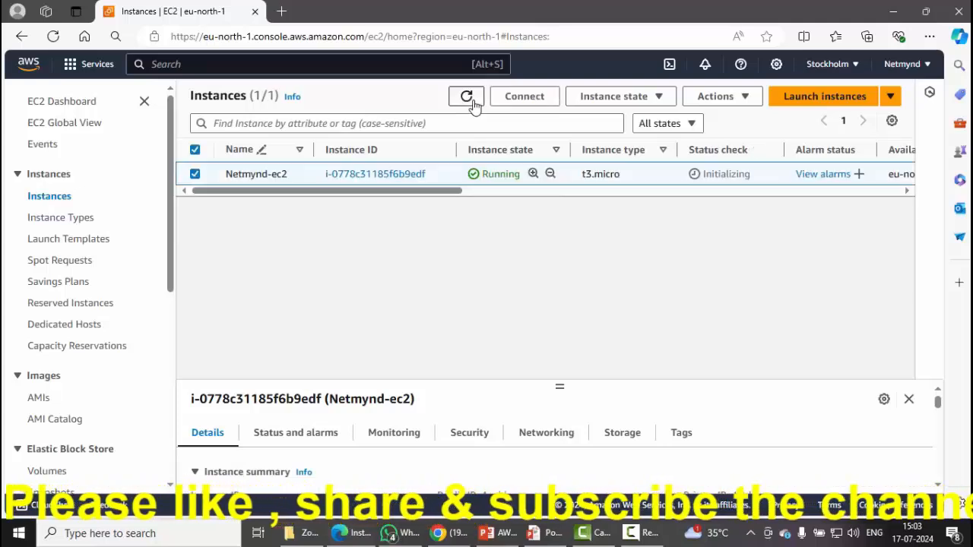
pyautogui.click(469, 98)
pyautogui.click(467, 98)
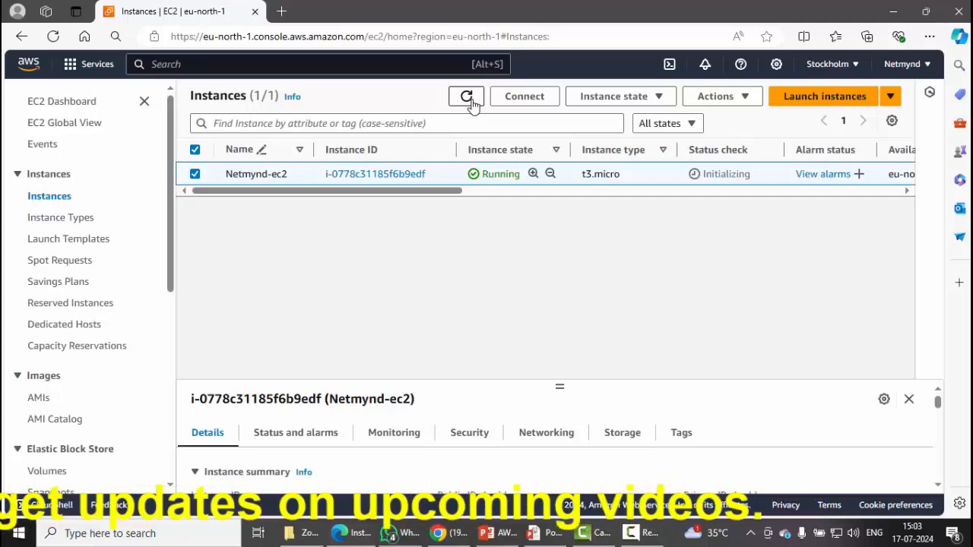
pyautogui.click(471, 102)
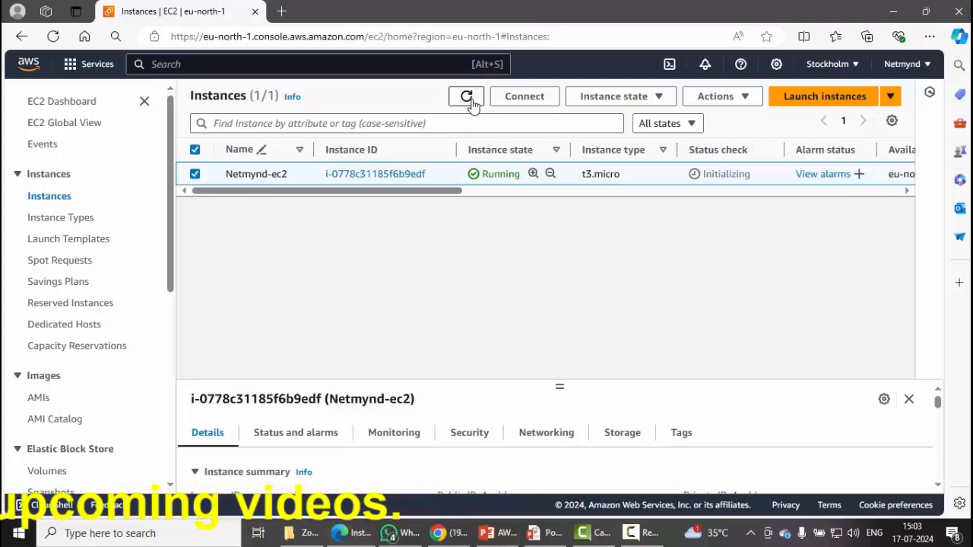
pyautogui.click(467, 97)
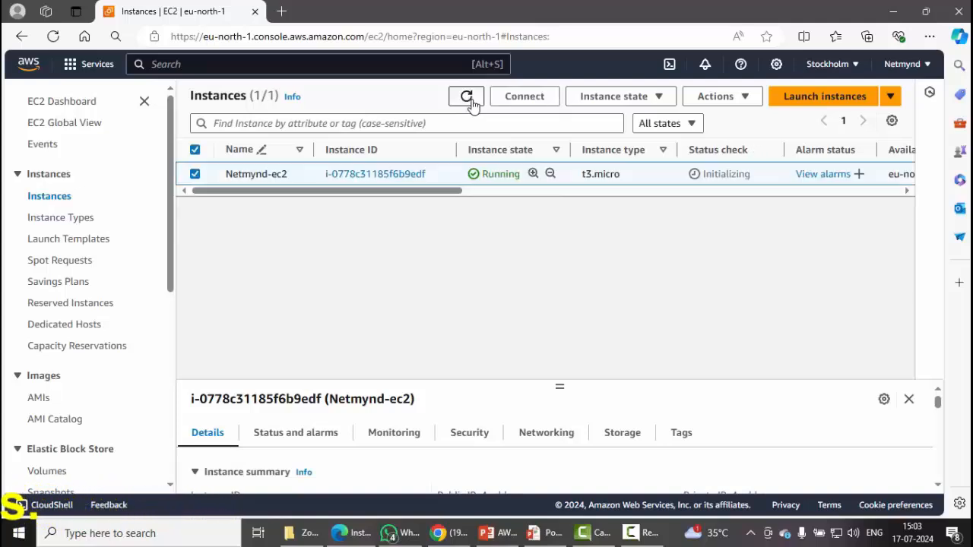
pyautogui.click(468, 98)
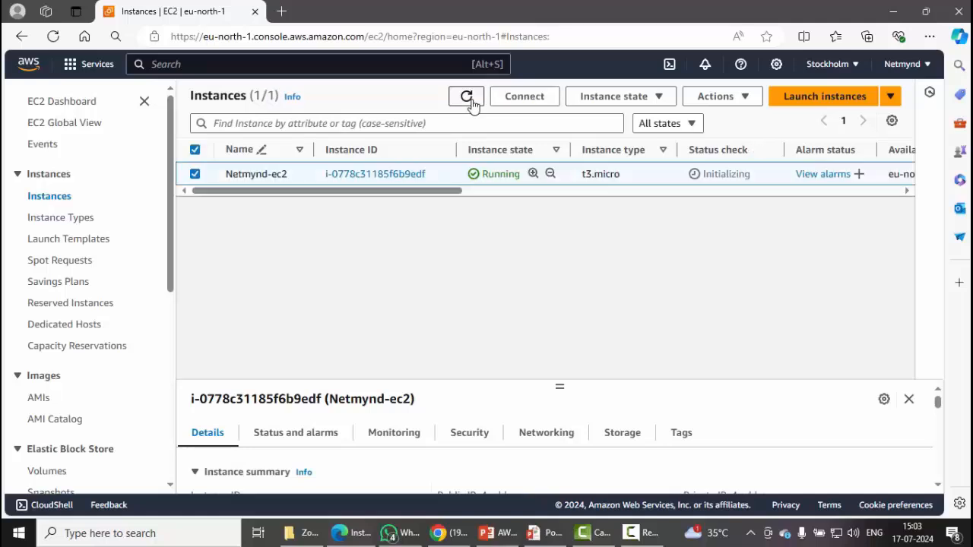
pyautogui.click(468, 99)
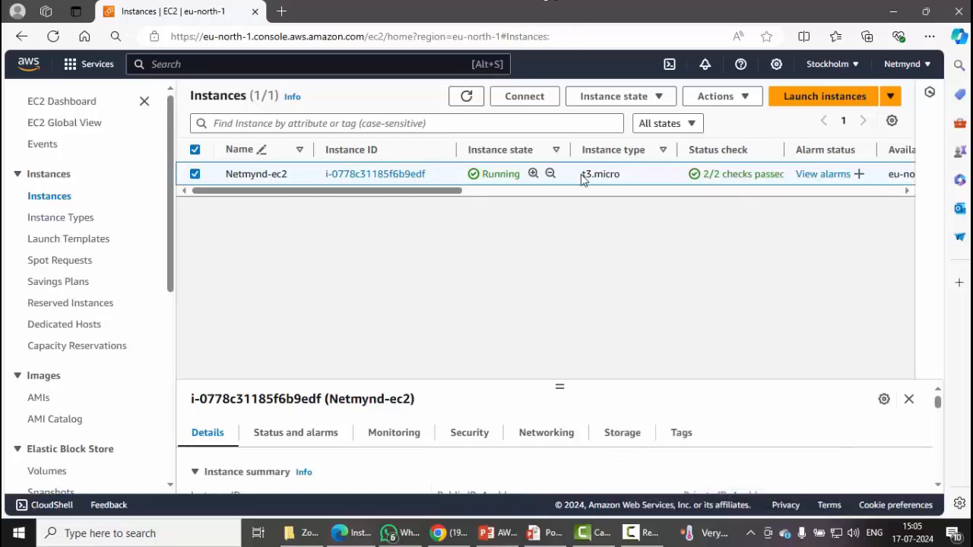
pyautogui.tripleClick(741, 177)
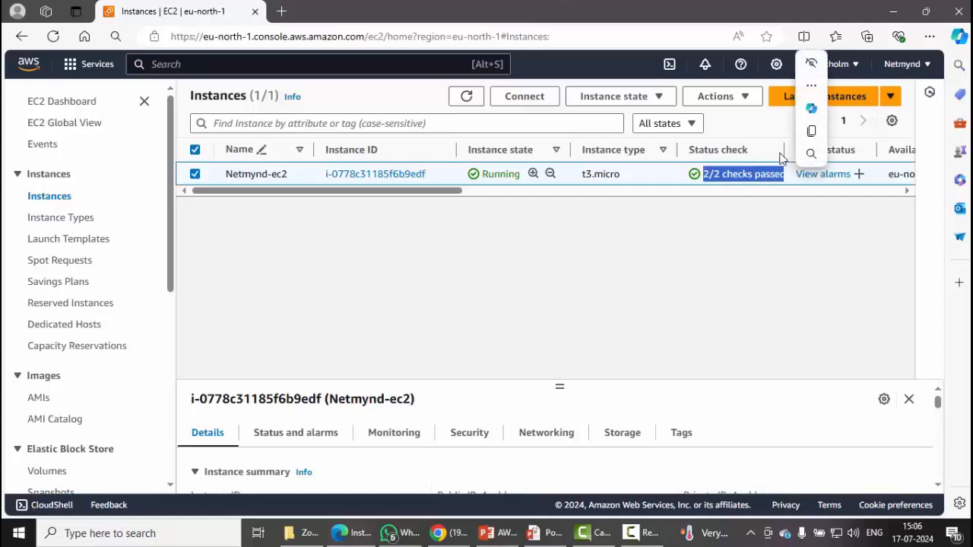
pyautogui.click(783, 153)
pyautogui.moveTo(801, 156)
pyautogui.mouseDown()
pyautogui.moveTo(786, 157)
pyautogui.moveTo(802, 150)
pyautogui.mouseUp()
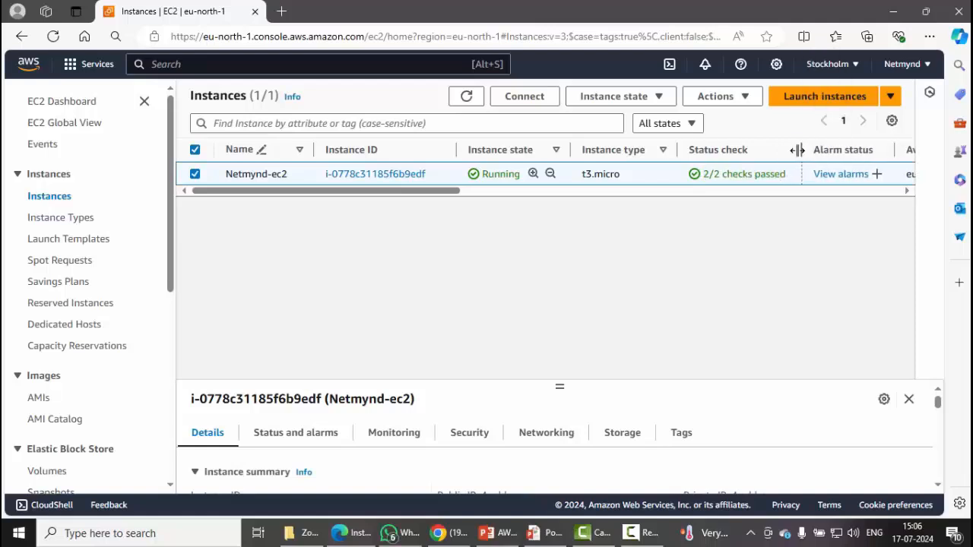
# Open Get Windows password for Netmynd-ec2 and upload the Netmynd-KP.pem private key file.
pyautogui.click(525, 97)
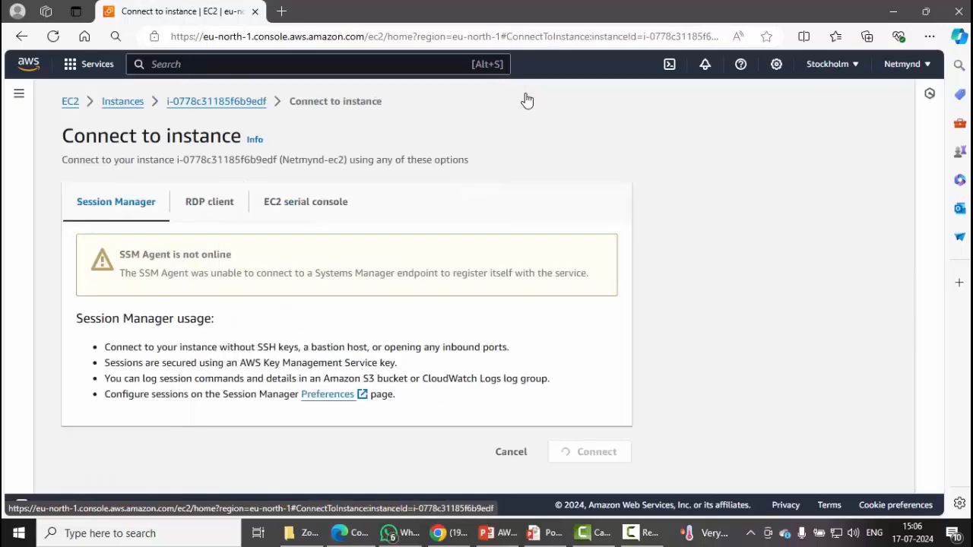
pyautogui.click(216, 201)
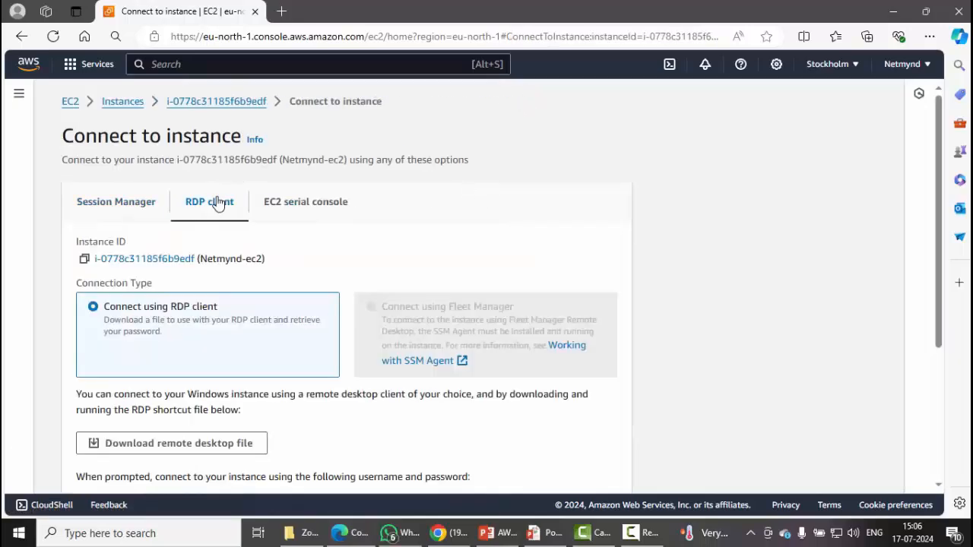
pyautogui.scroll(-2, 350, 310)
pyautogui.scroll(-1, 350, 310)
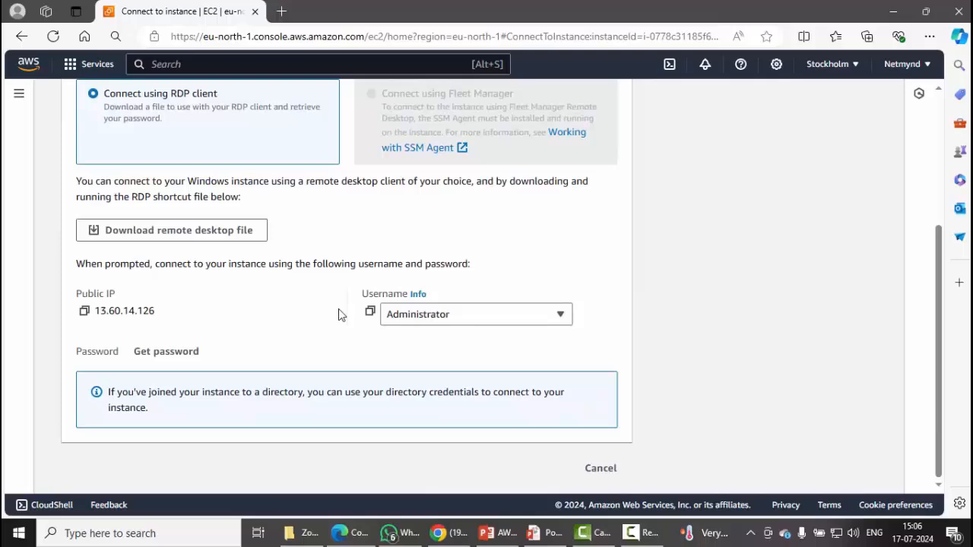
pyautogui.click(178, 359)
pyautogui.click(181, 326)
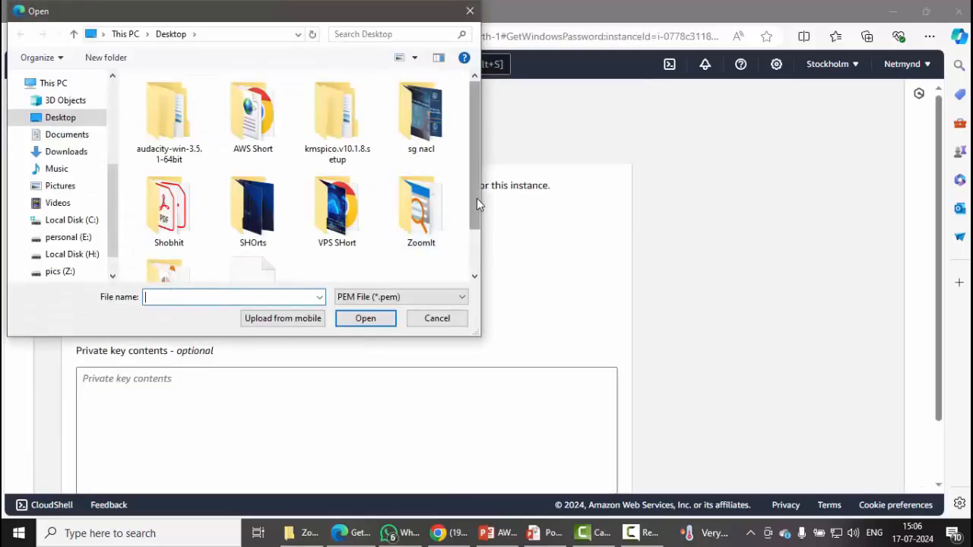
pyautogui.scroll(-1, 478, 200)
pyautogui.doubleClick(259, 242)
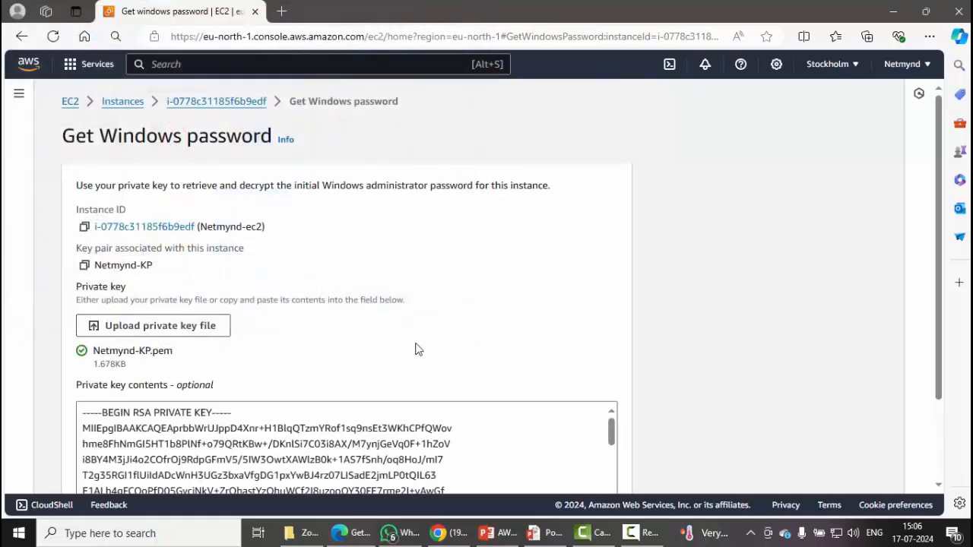
pyautogui.scroll(-3, 419, 348)
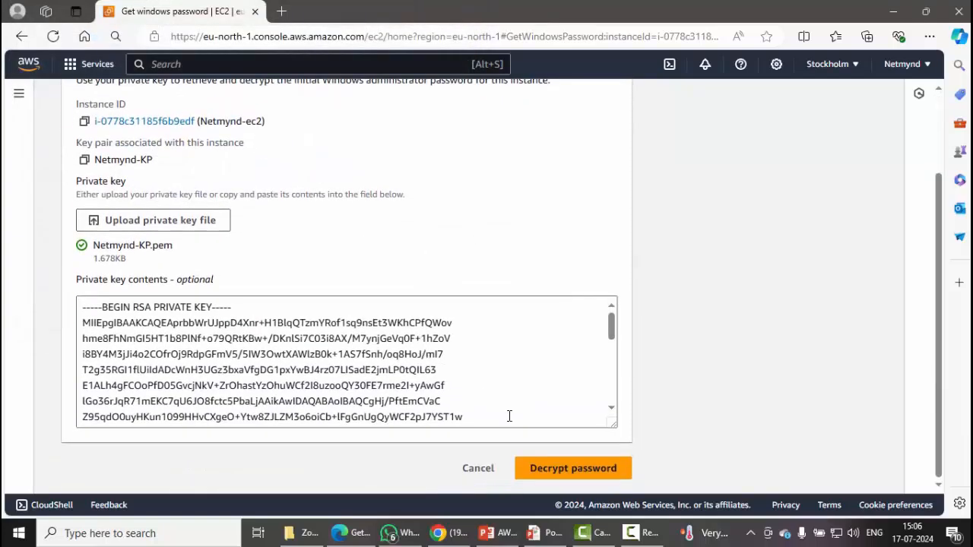
# Decrypt and copy the admin password, then connect via Netmynd-ec2 (1).rdp, pasting it and accepting the certificate.
pyautogui.click(558, 469)
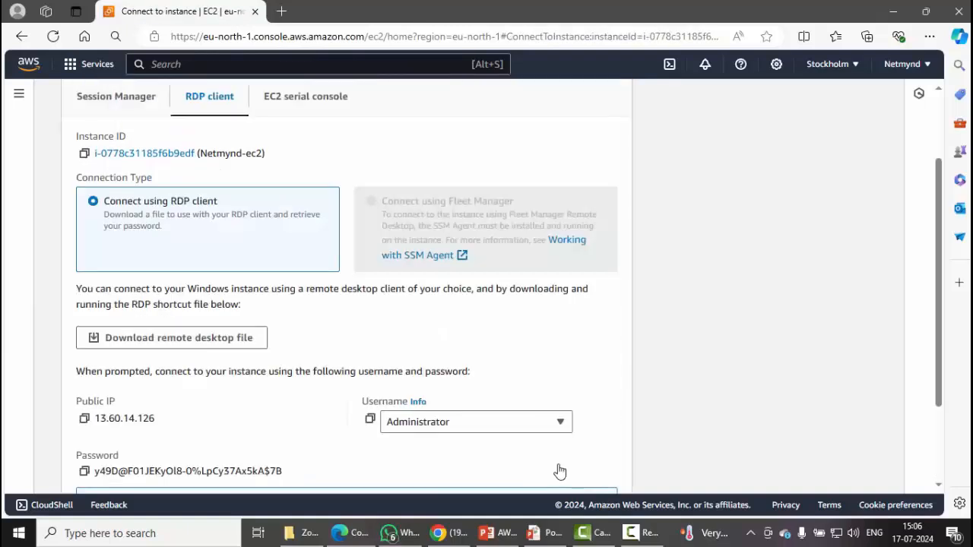
pyautogui.click(84, 471)
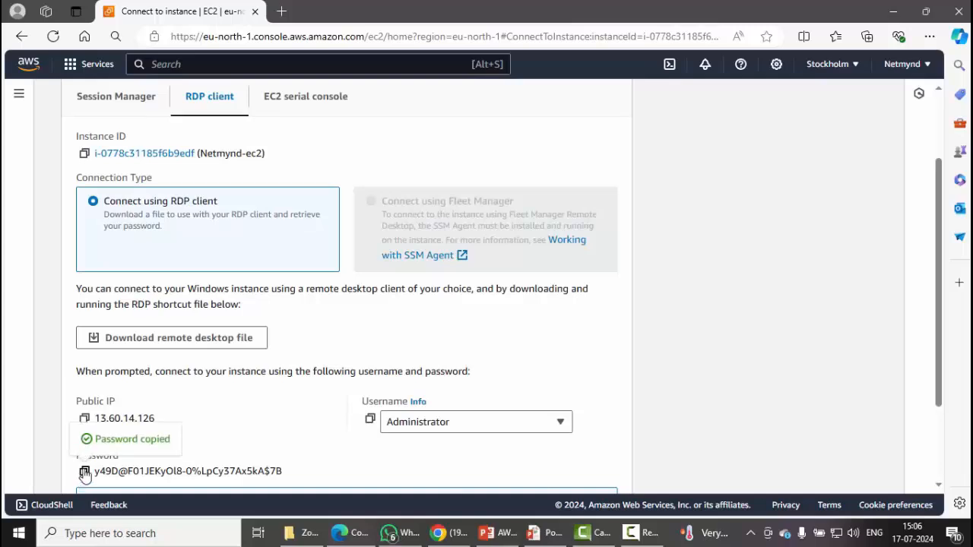
pyautogui.click(929, 36)
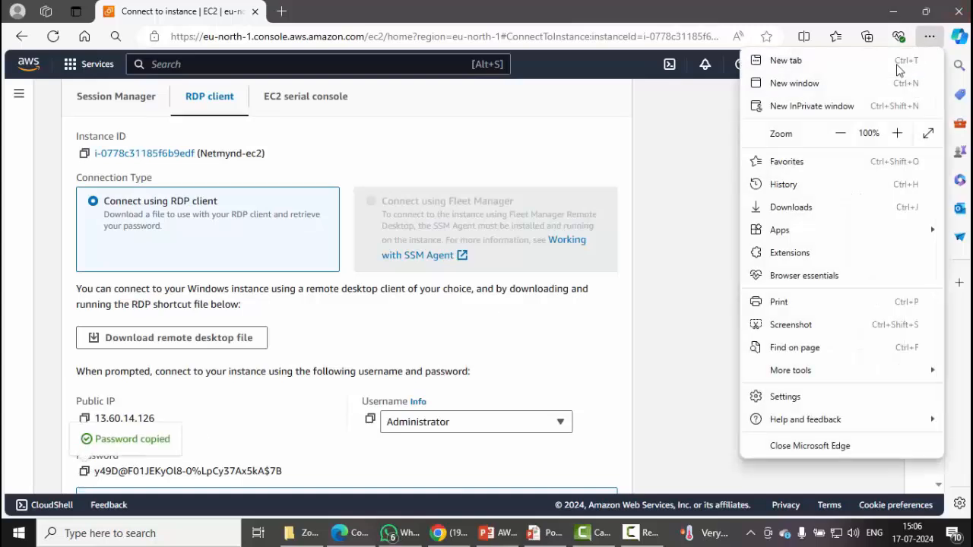
pyautogui.click(812, 210)
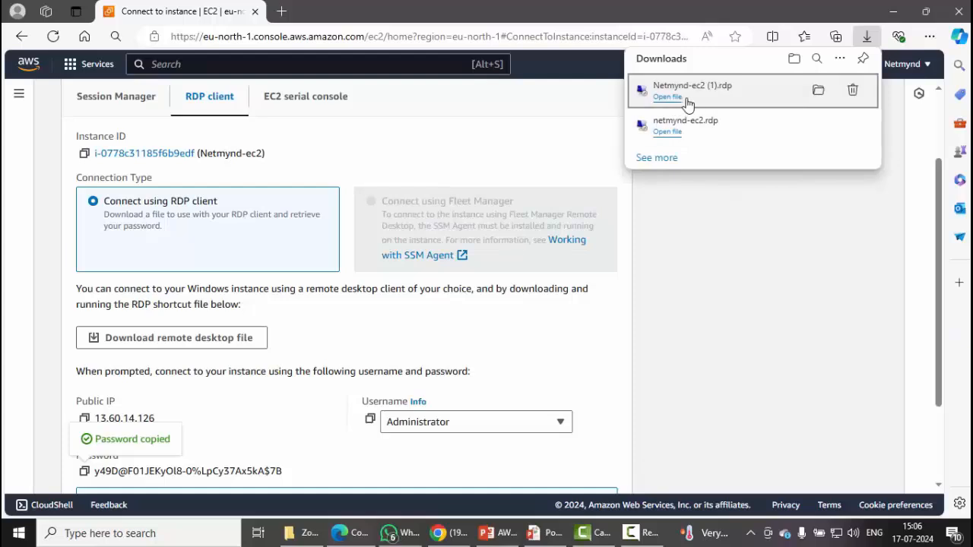
pyautogui.click(668, 98)
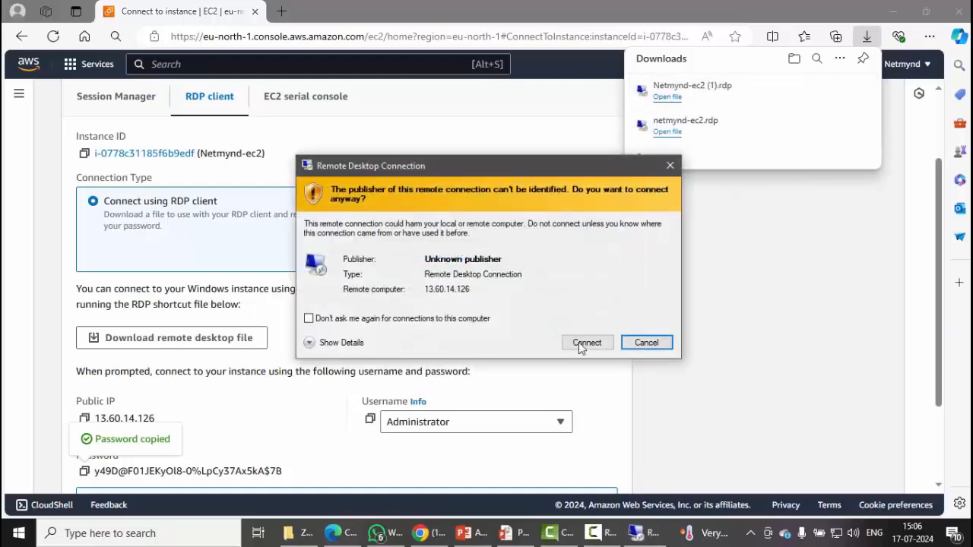
pyautogui.click(580, 344)
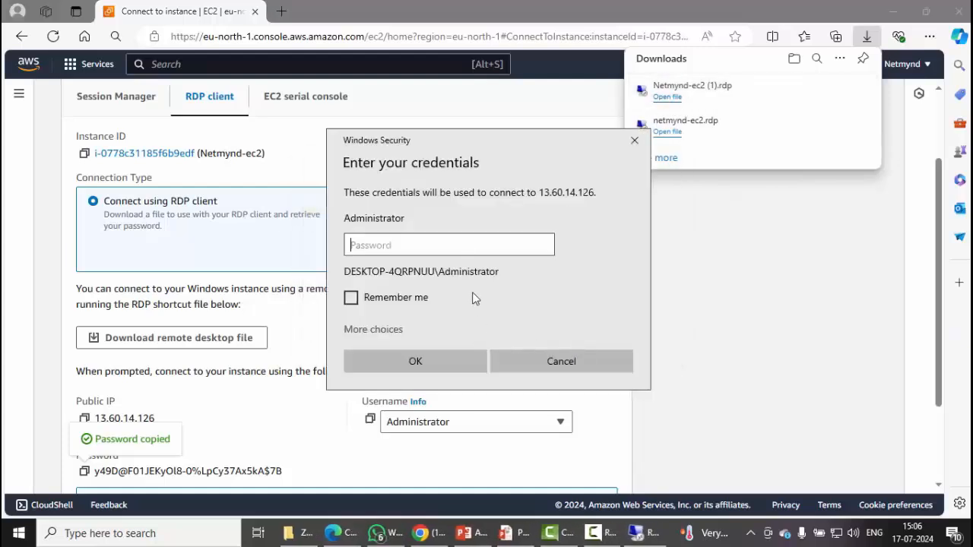
pyautogui.hotkey('ctrl', 'v')
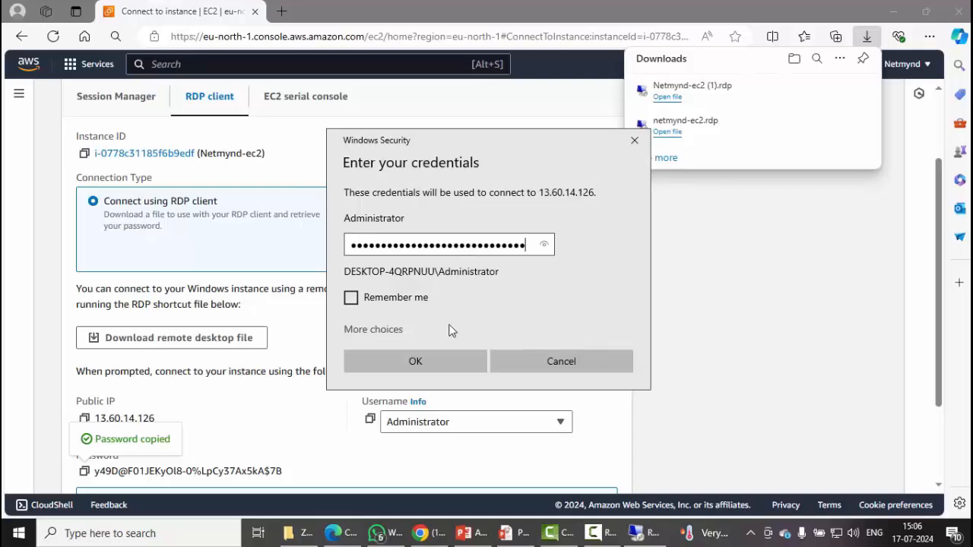
pyautogui.click(444, 365)
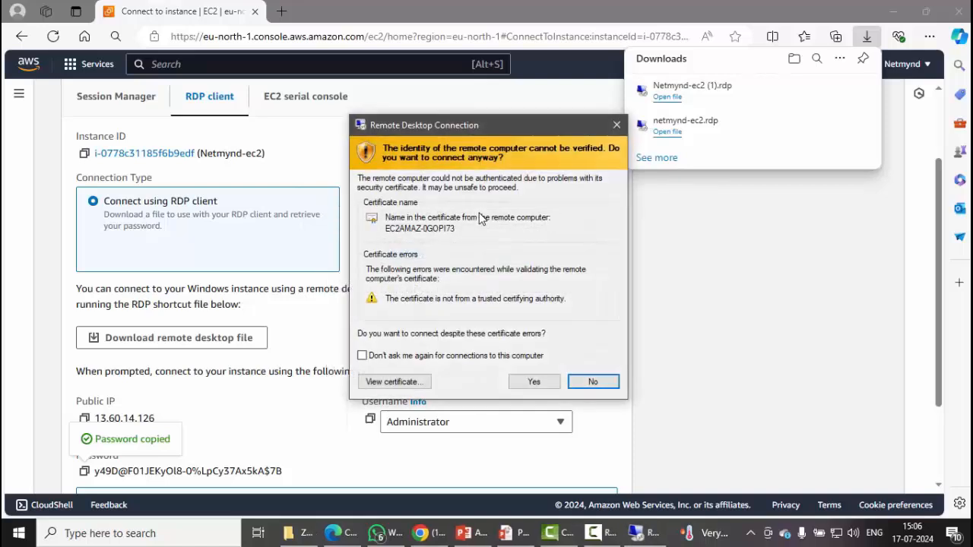
pyautogui.click(533, 381)
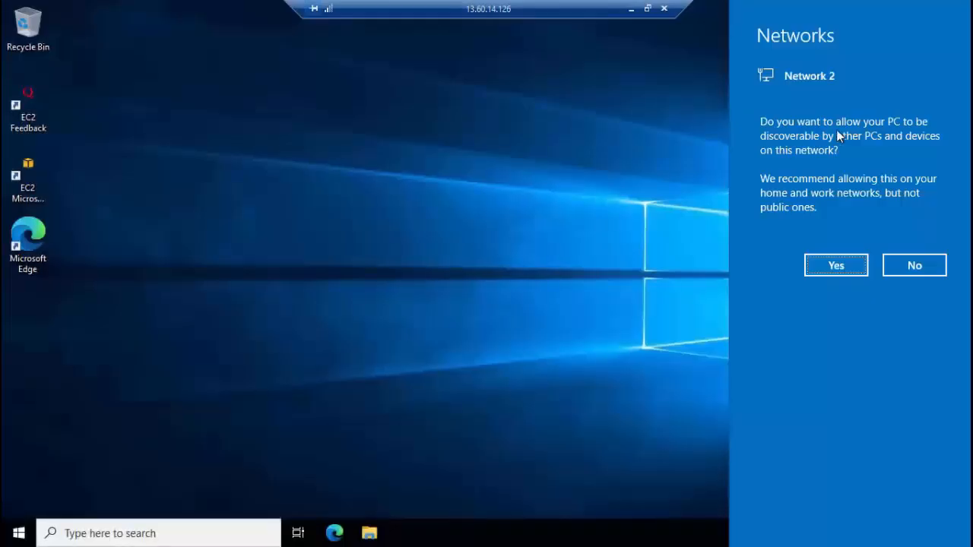
# Decline network discovery on the remote PC and close the remote desktop session.
pyautogui.click(916, 265)
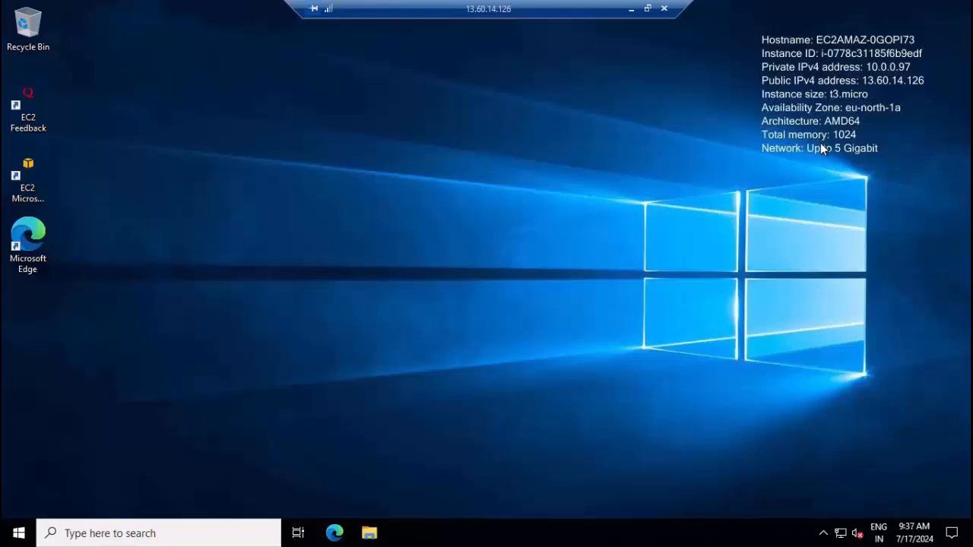
pyautogui.click(664, 10)
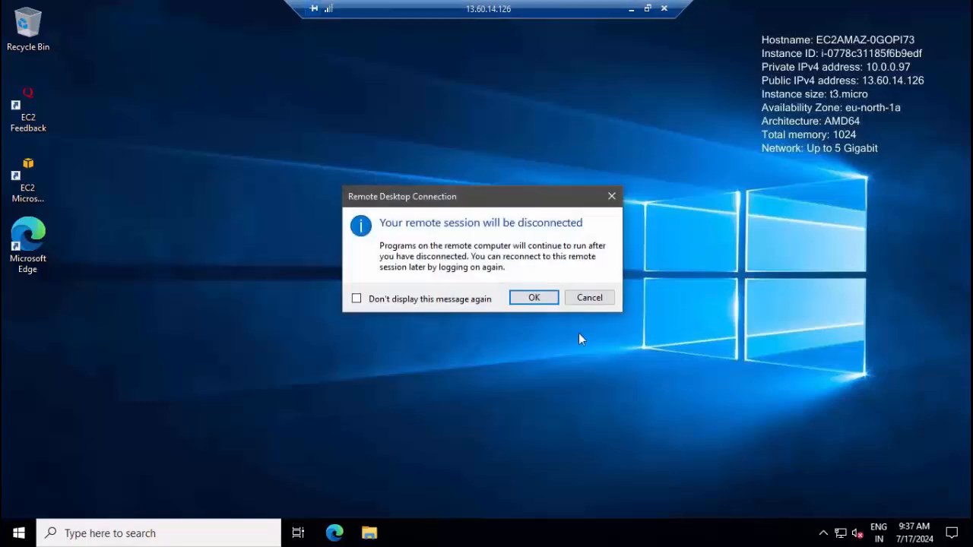
# Confirm disconnecting the remote session and dismiss the downloads list.
pyautogui.click(523, 298)
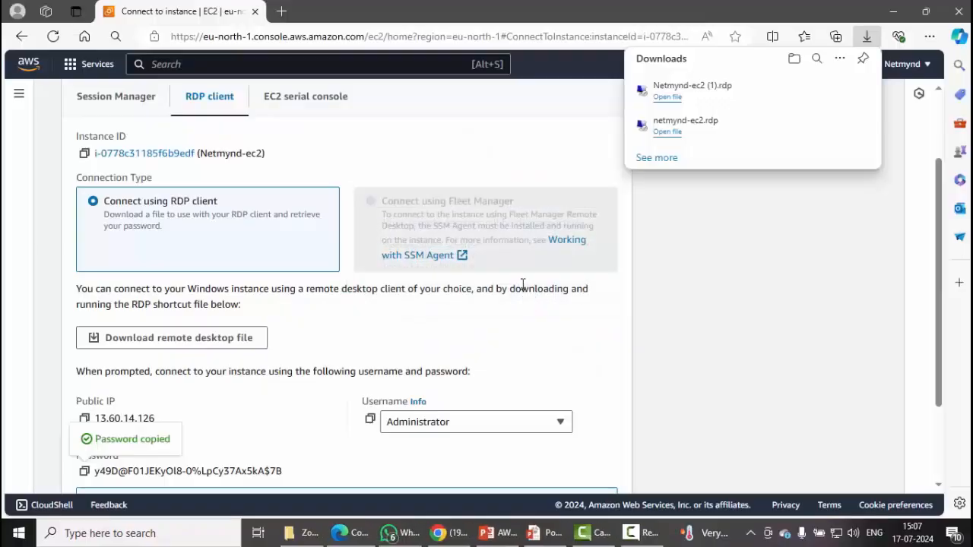
pyautogui.click(521, 315)
pyautogui.scroll(2, 460, 180)
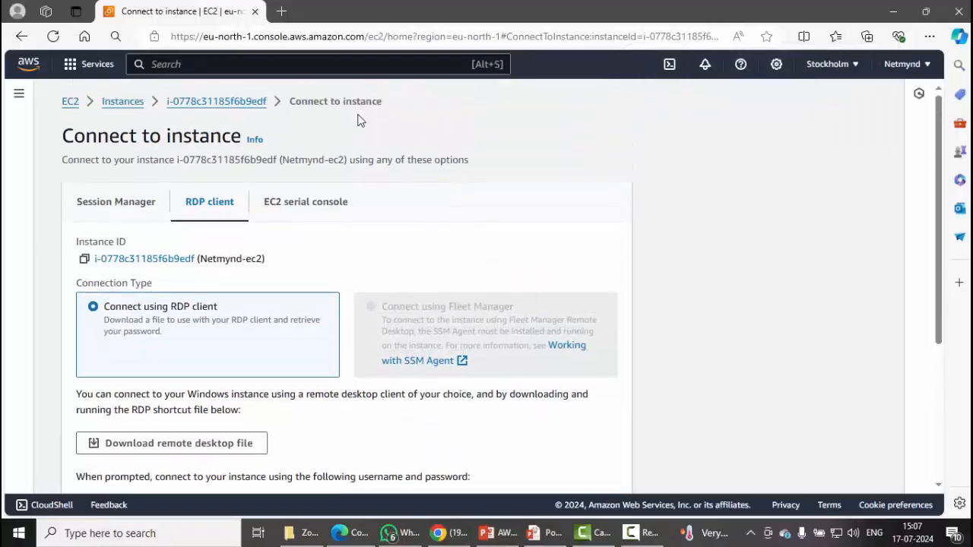
# Go from Services > Networking & Content Delivery to the VPC console and list the network ACLs.
pyautogui.click(94, 74)
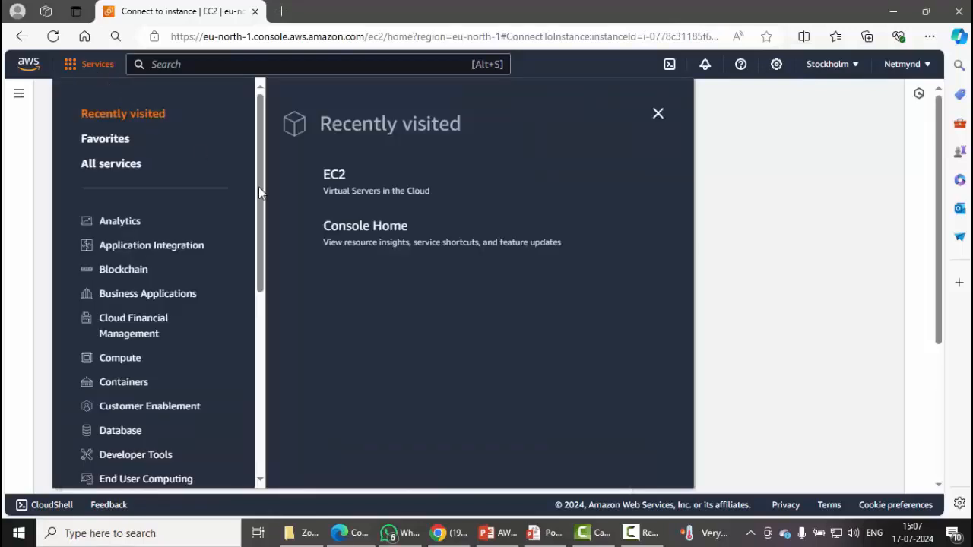
pyautogui.moveTo(258, 192); pyautogui.dragTo(260, 333)
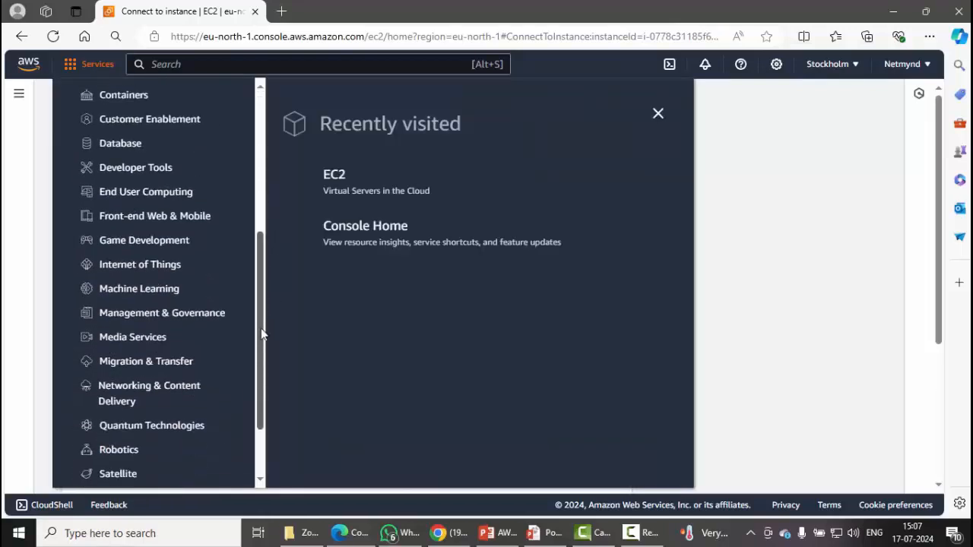
pyautogui.click(148, 392)
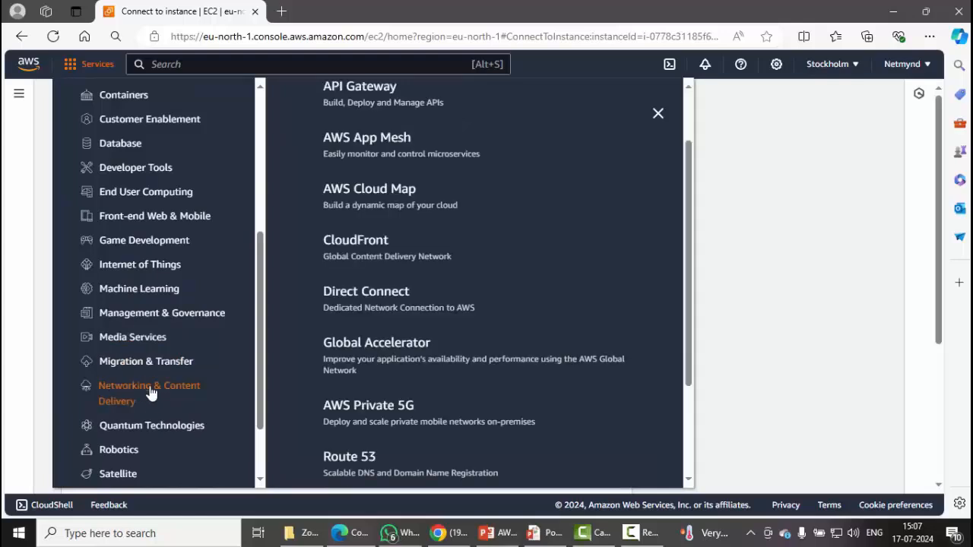
pyautogui.scroll(-2, 426, 395)
pyautogui.click(392, 420)
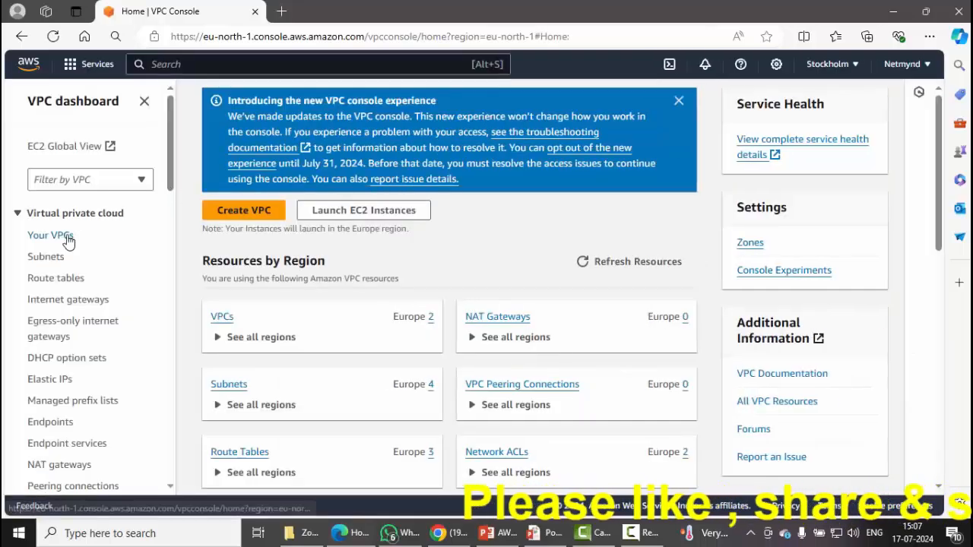
pyautogui.click(67, 240)
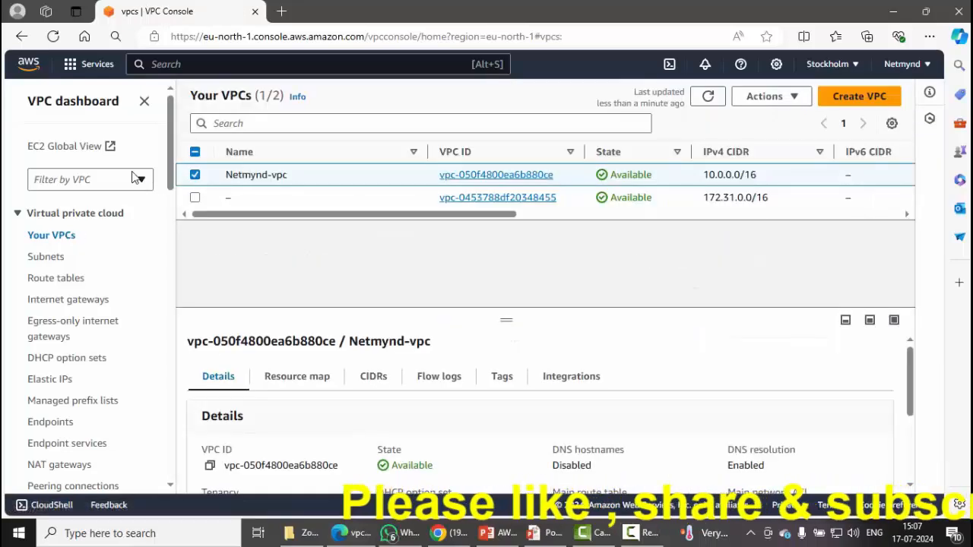
pyautogui.moveTo(171, 162); pyautogui.dragTo(169, 267)
pyautogui.moveTo(167, 272); pyautogui.dragTo(168, 235)
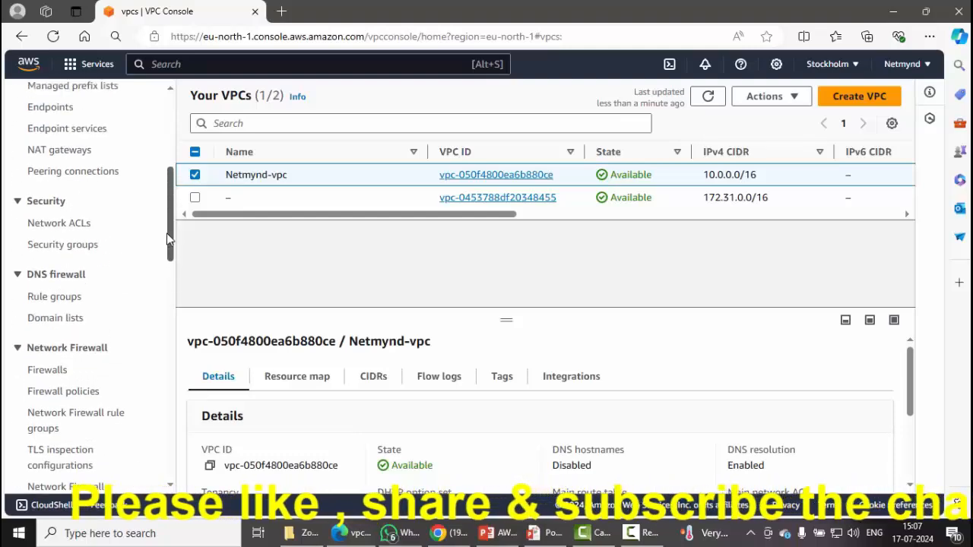
pyautogui.click(81, 230)
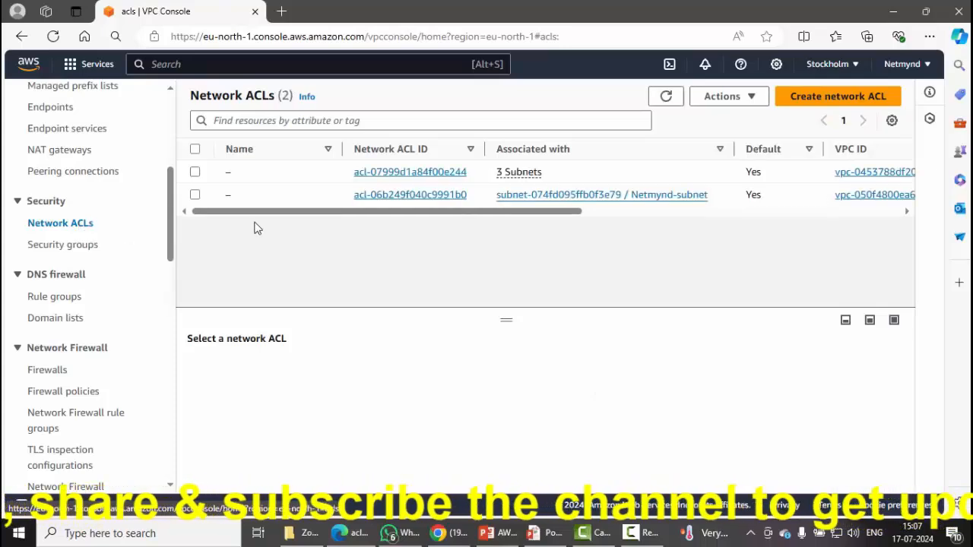
pyautogui.moveTo(436, 215); pyautogui.dragTo(543, 214)
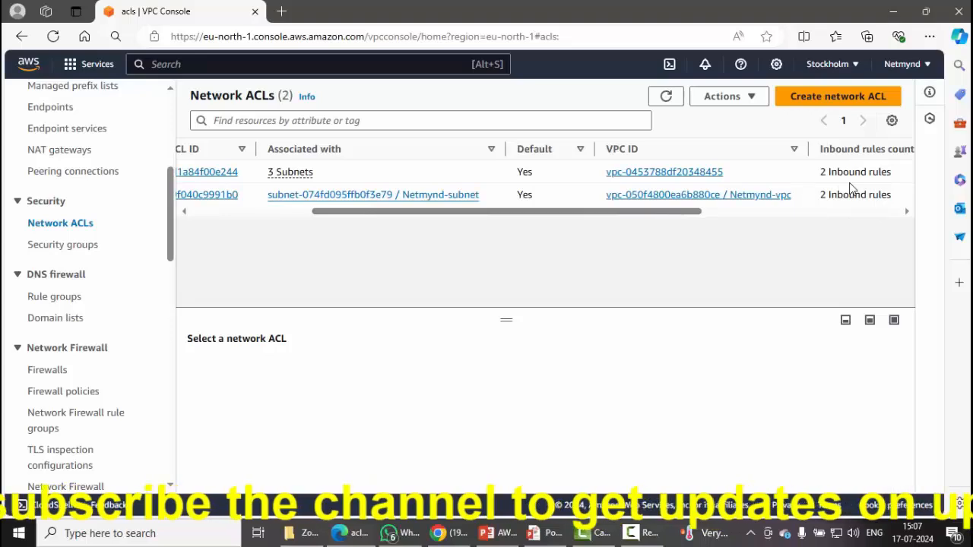
pyautogui.moveTo(596, 184)
pyautogui.mouseDown()
pyautogui.moveTo(707, 209)
pyautogui.moveTo(796, 210)
pyautogui.mouseUp()
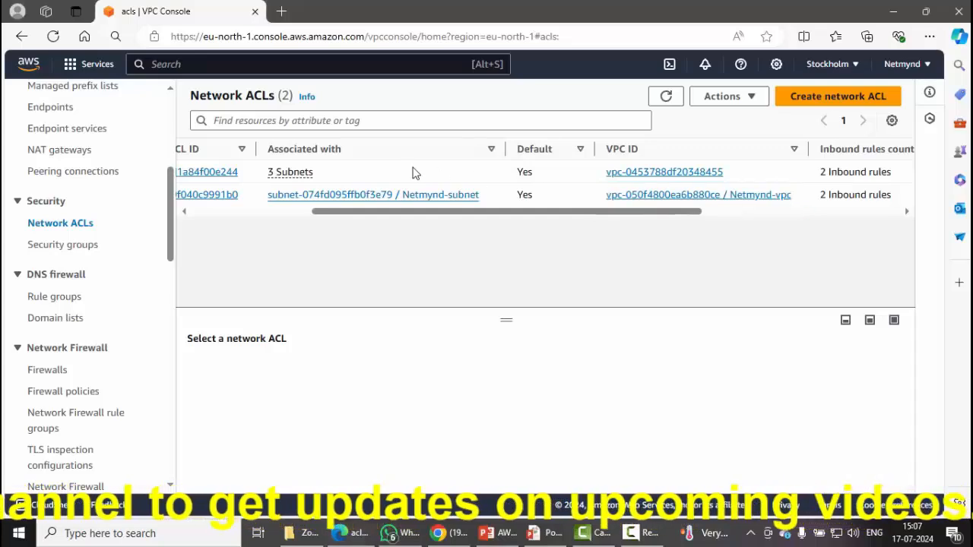
pyautogui.moveTo(434, 216); pyautogui.dragTo(212, 220)
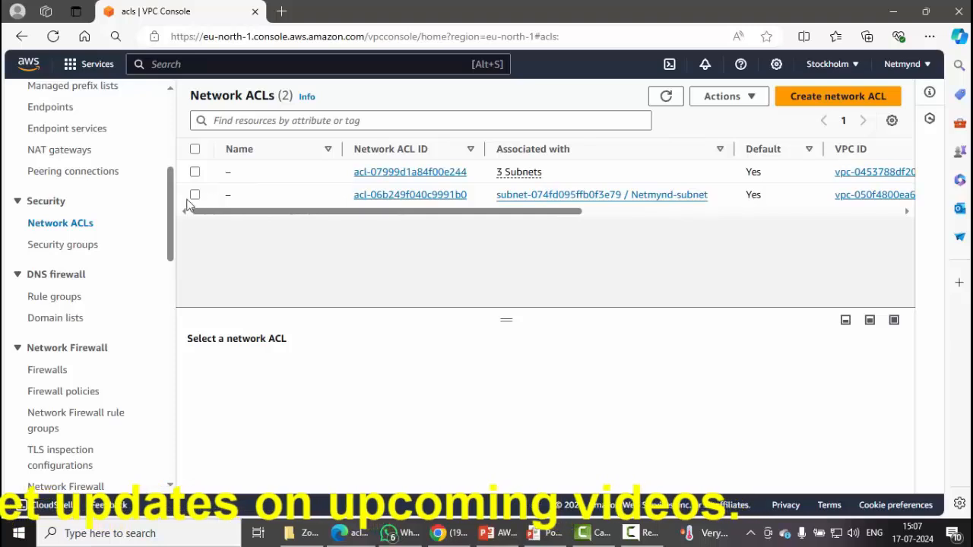
pyautogui.click(195, 196)
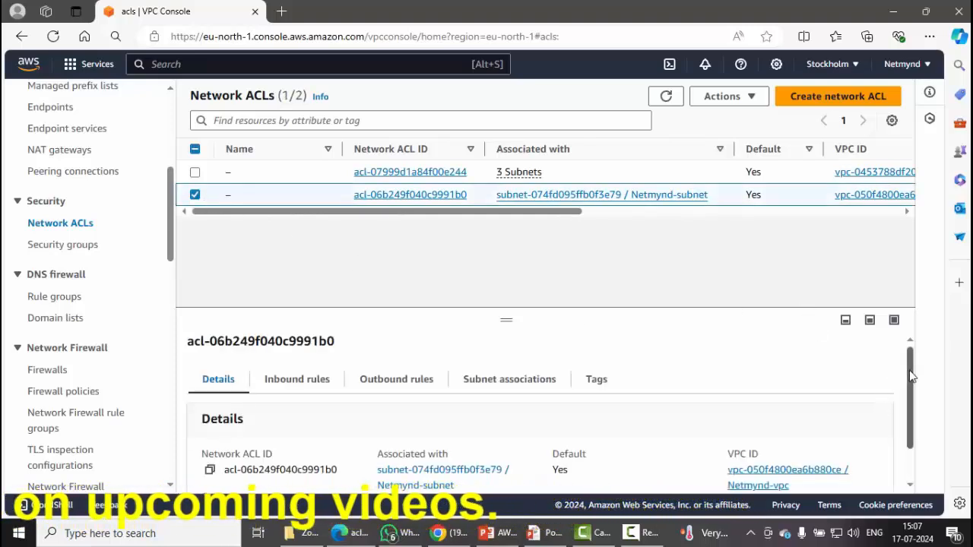
pyautogui.moveTo(908, 369); pyautogui.dragTo(914, 400)
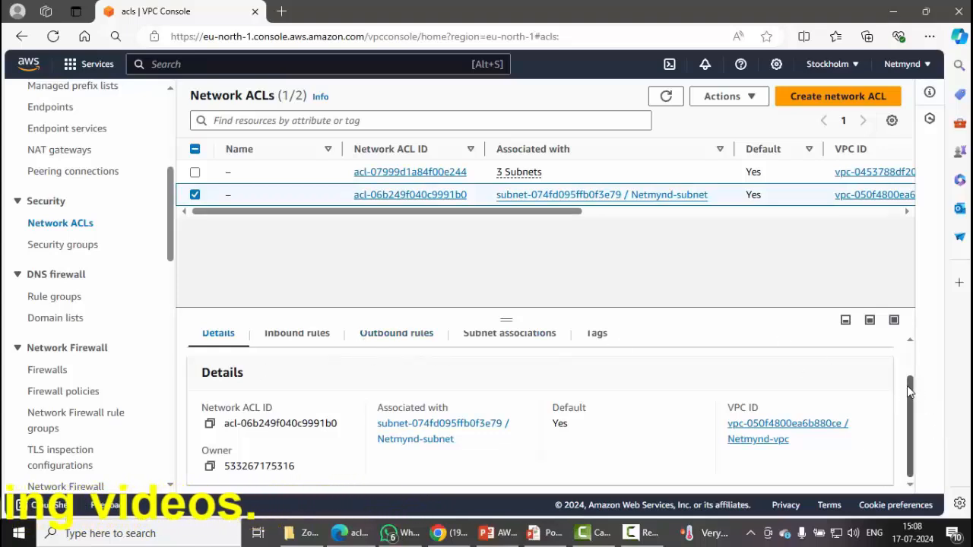
pyautogui.scroll(1, 911, 384)
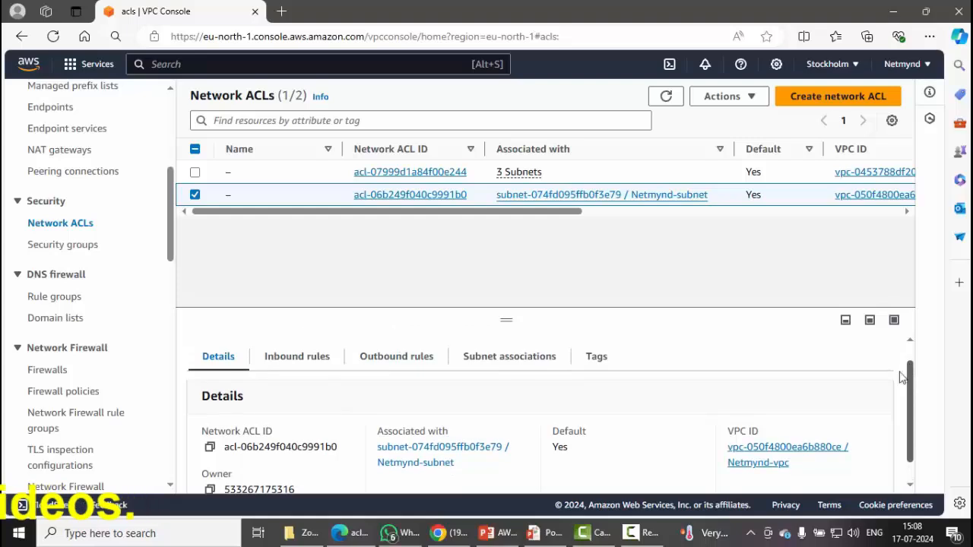
pyautogui.click(278, 363)
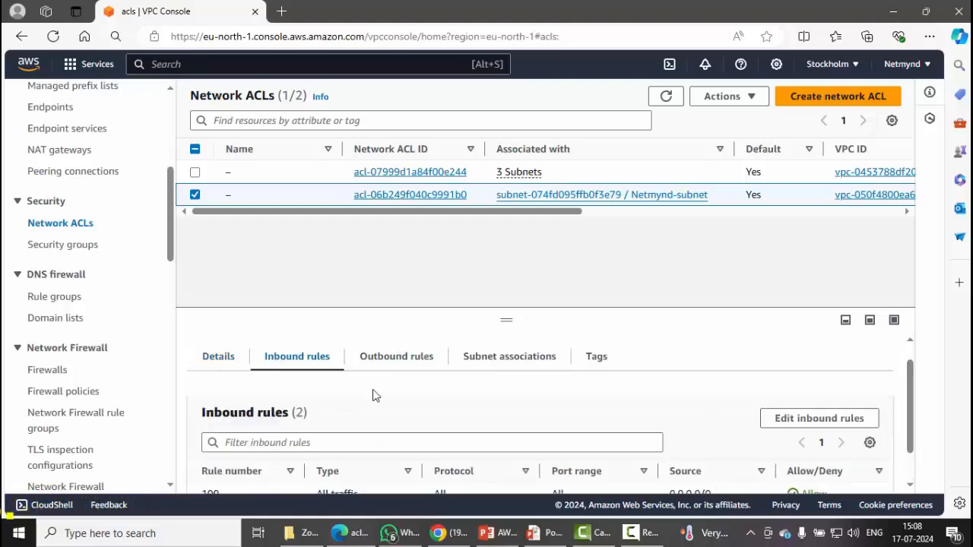
pyautogui.moveTo(908, 389); pyautogui.dragTo(912, 443)
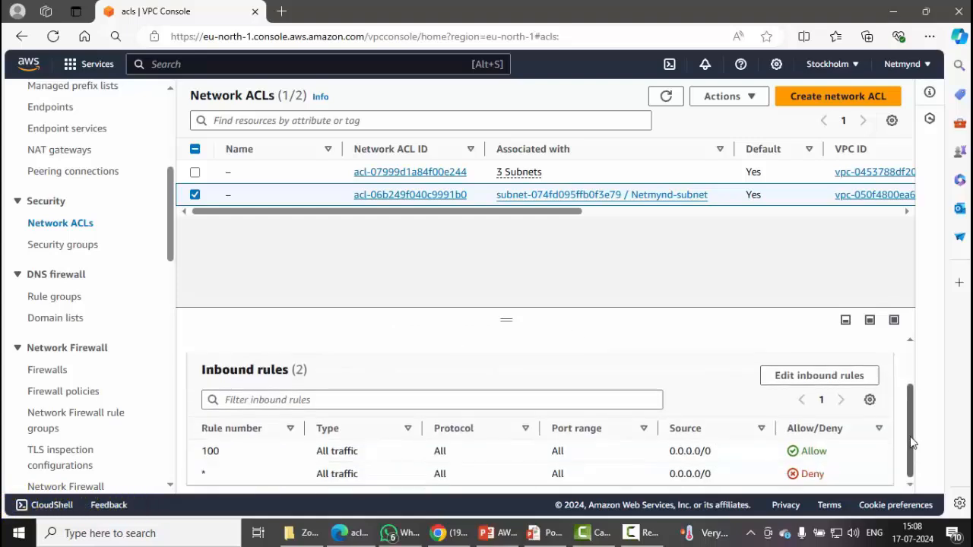
pyautogui.moveTo(372, 456); pyautogui.dragTo(294, 456)
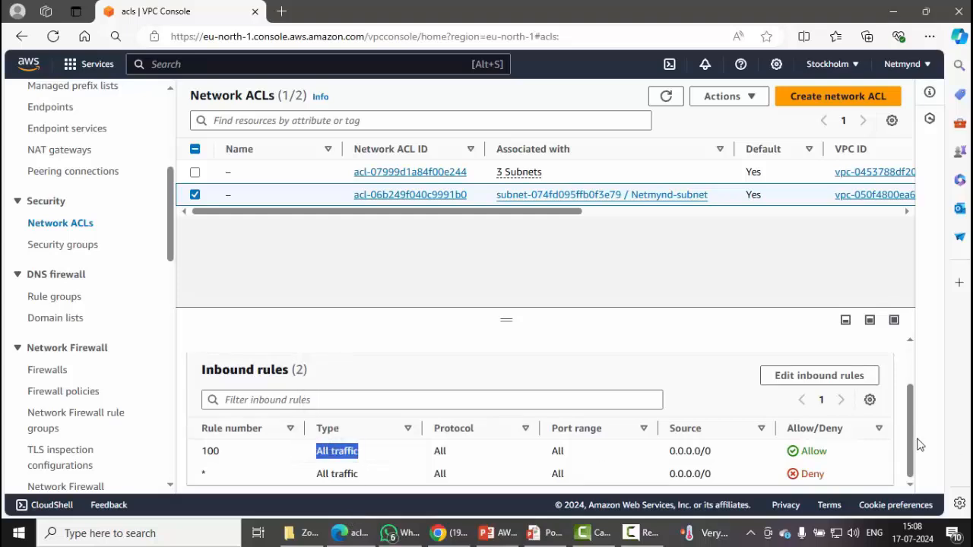
pyautogui.doubleClick(814, 452)
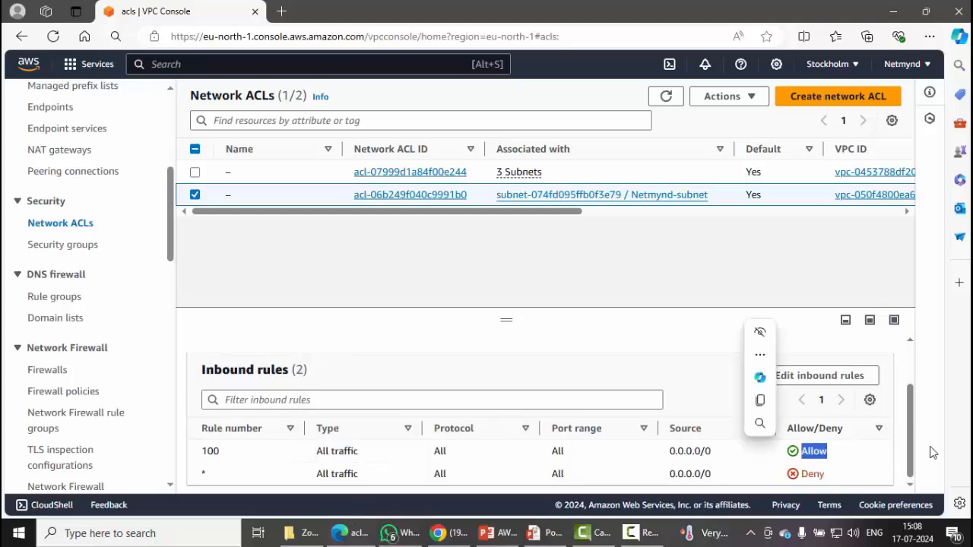
pyautogui.scroll(2, 913, 406)
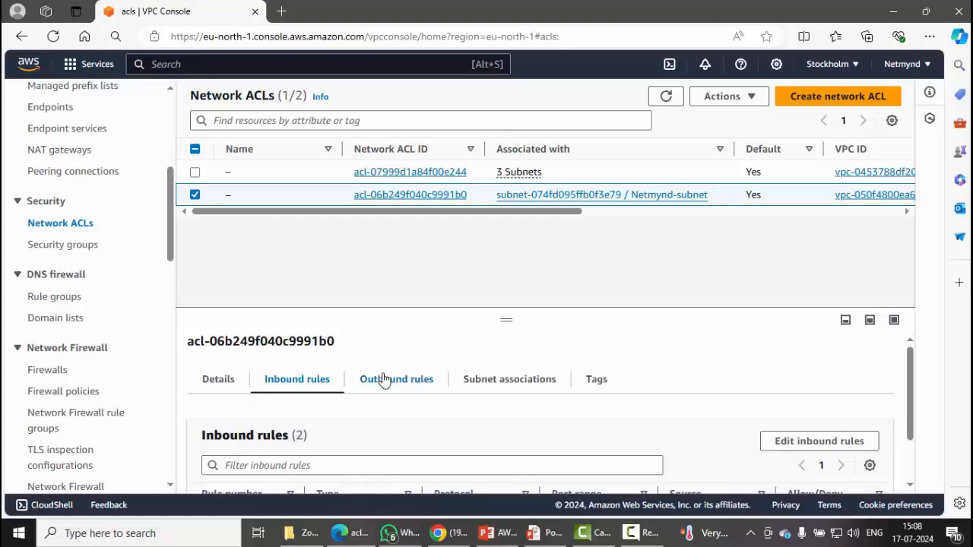
pyautogui.click(385, 378)
pyautogui.scroll(-2, 909, 421)
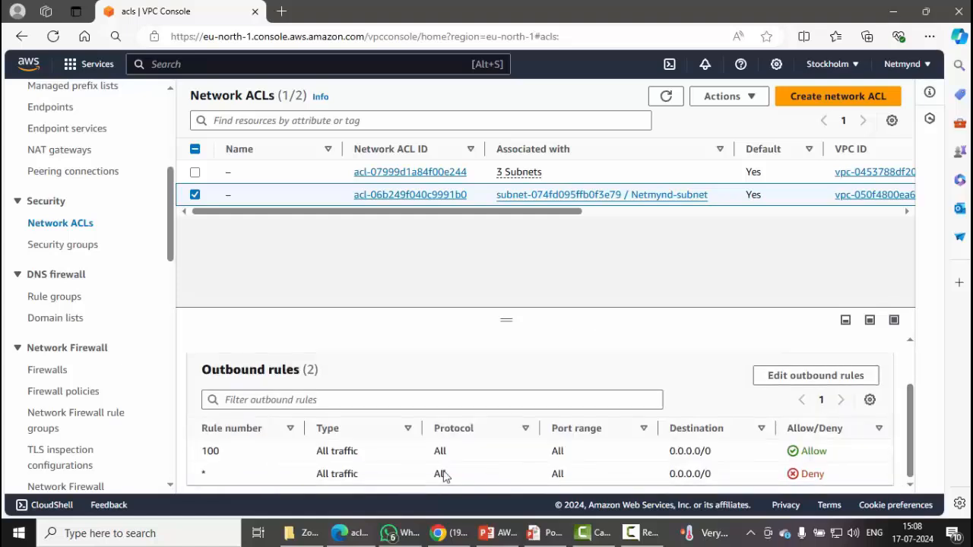
pyautogui.moveTo(450, 452); pyautogui.dragTo(321, 452)
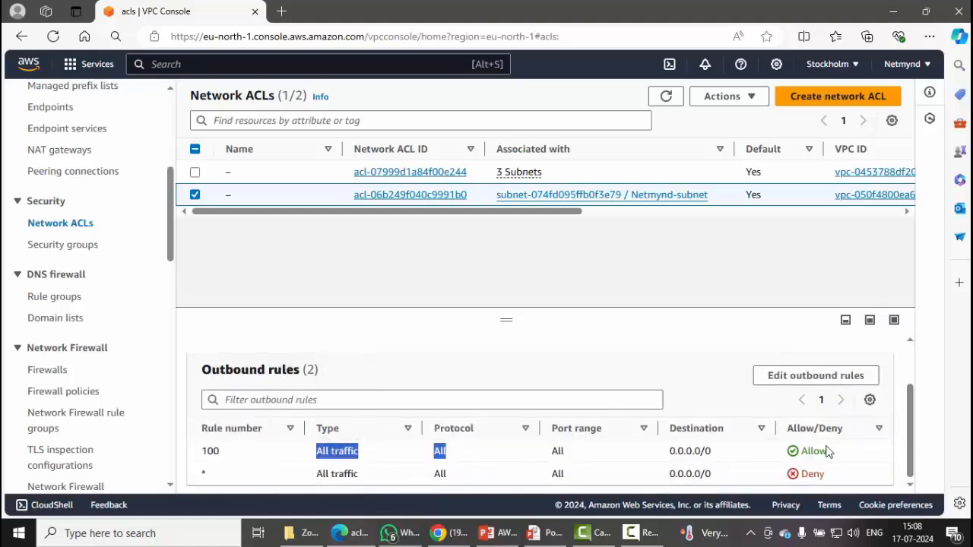
pyautogui.moveTo(832, 451); pyautogui.dragTo(684, 452)
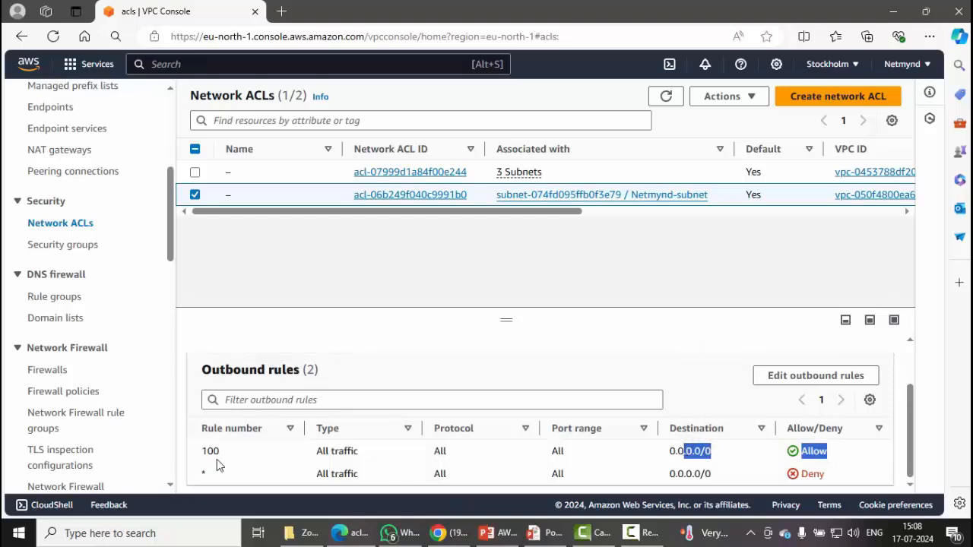
pyautogui.moveTo(221, 454); pyautogui.dragTo(200, 456)
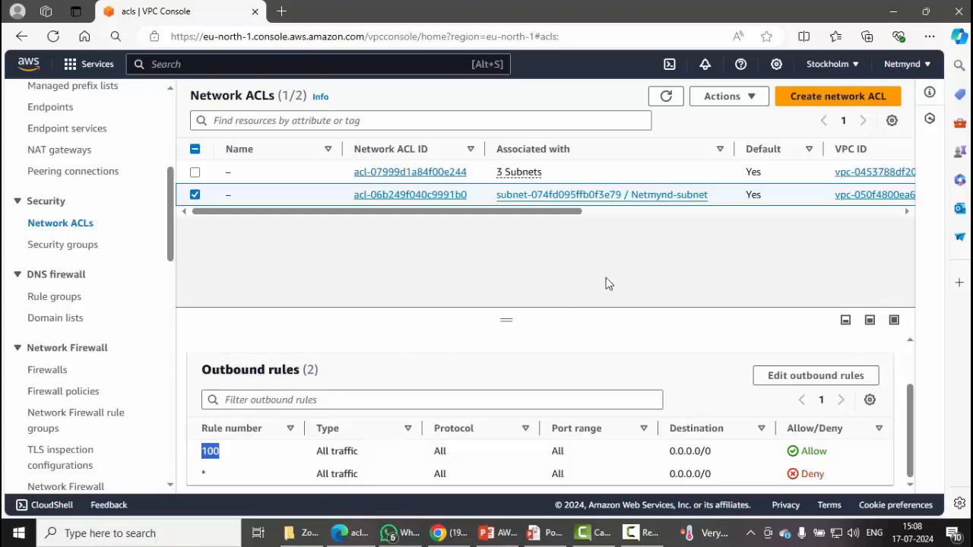
pyautogui.moveTo(712, 199); pyautogui.dragTo(600, 219)
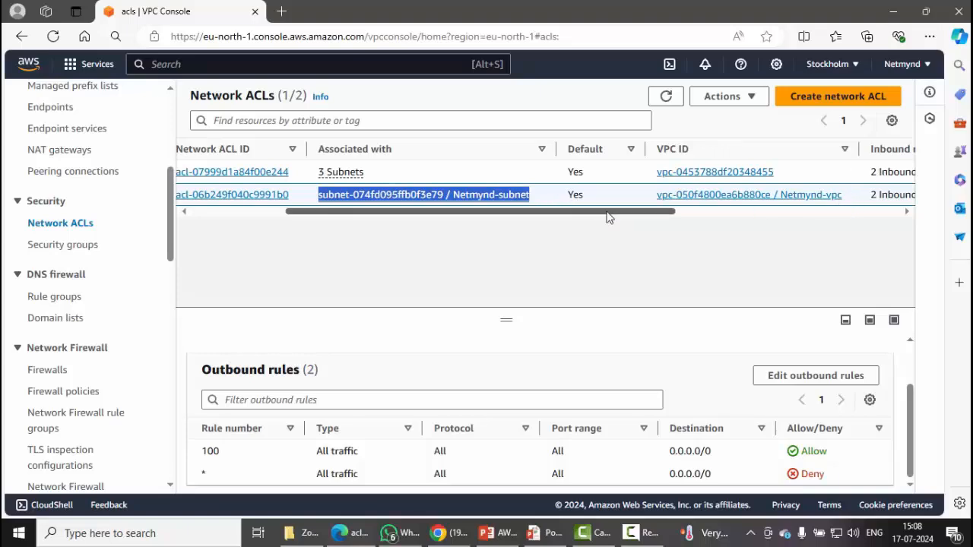
pyautogui.moveTo(608, 218); pyautogui.dragTo(469, 224)
pyautogui.click(463, 225)
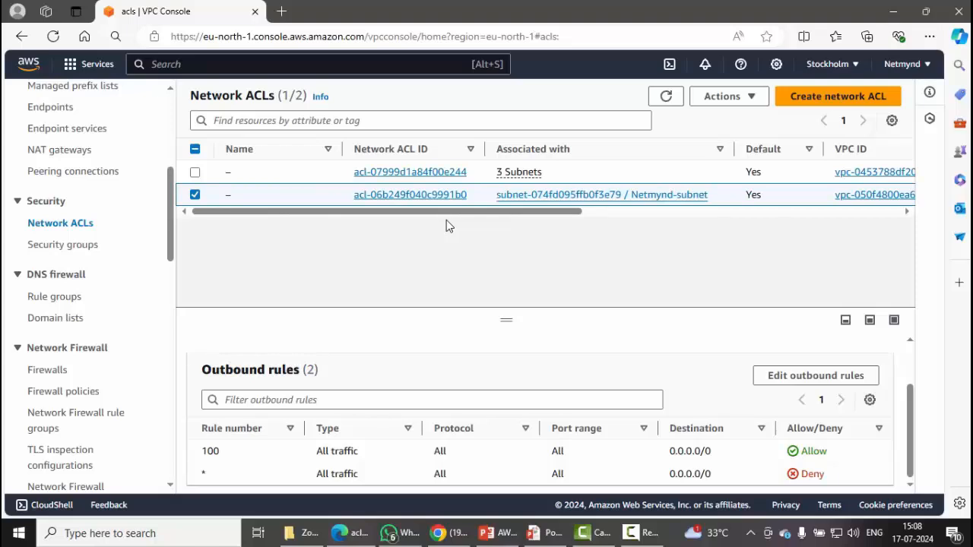
pyautogui.click(195, 195)
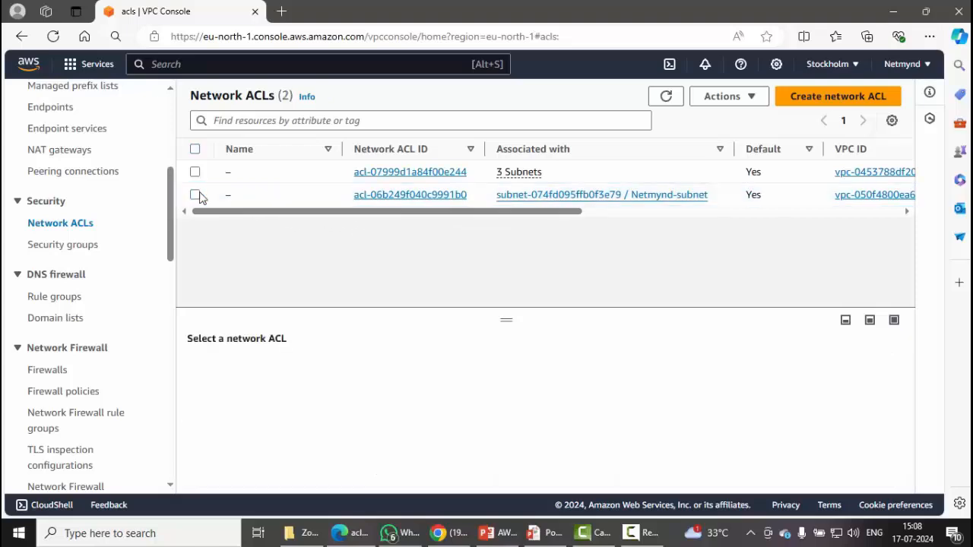
# Create a new network ACL named 'Netmynd-acl' under the Netmynd-vpc VPC.
pyautogui.click(869, 102)
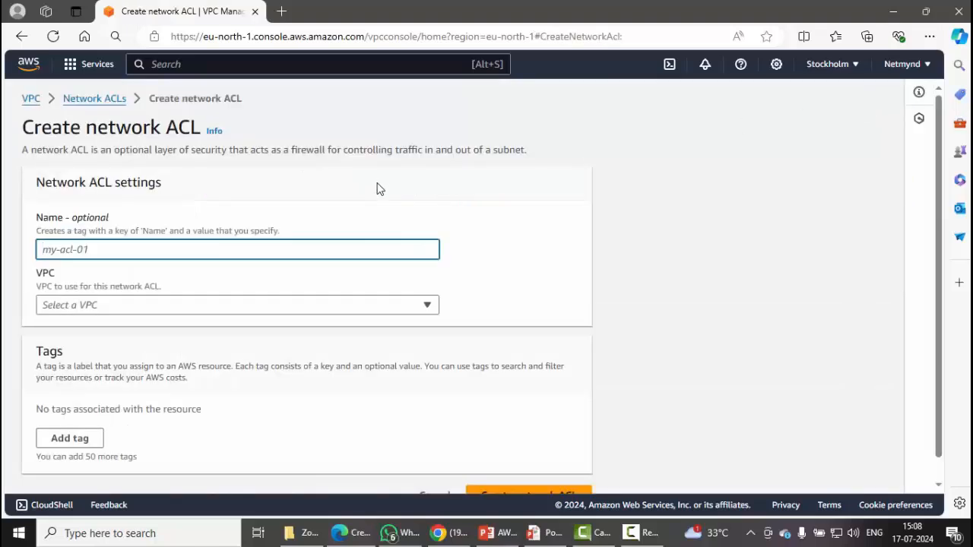
pyautogui.click(386, 252)
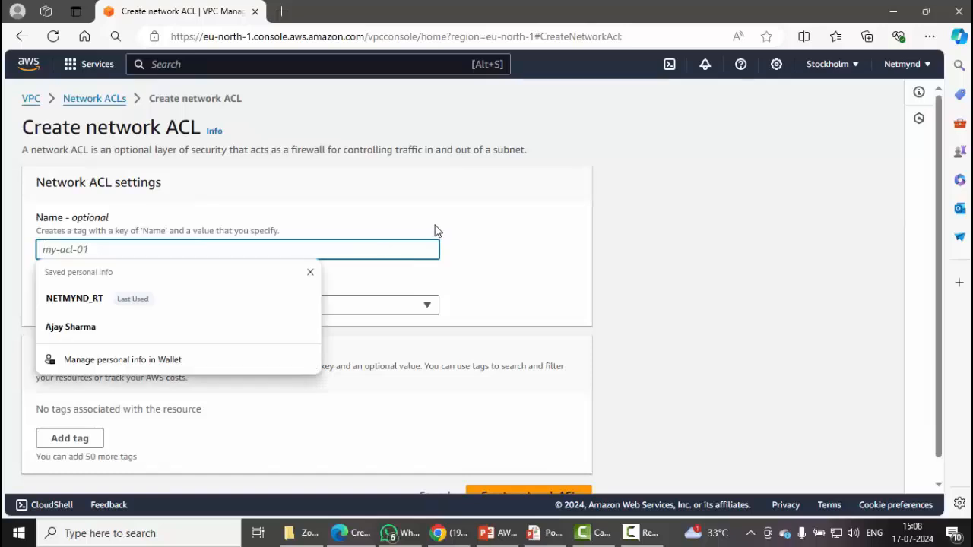
pyautogui.write('Net0y')
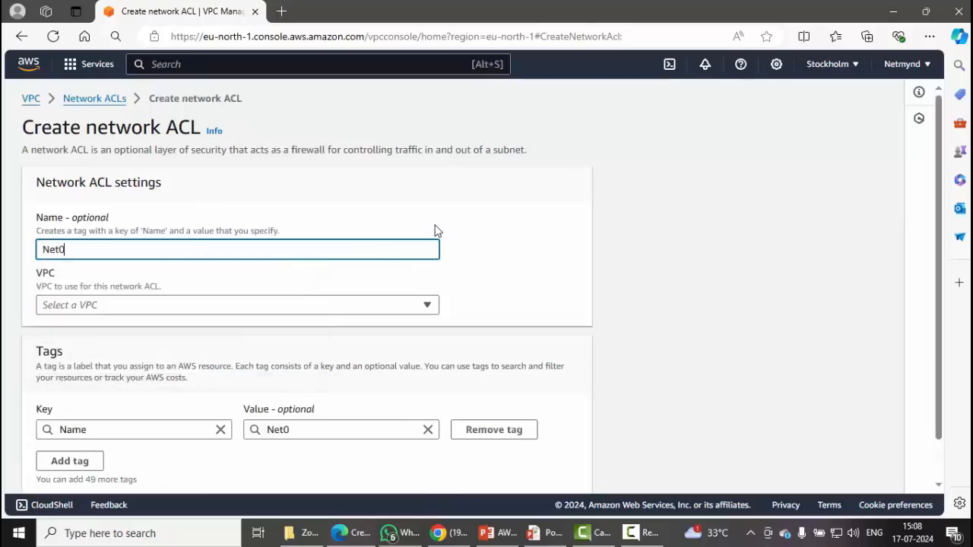
pyautogui.press('BackSpace')
pyautogui.press('BackSpace')
pyautogui.write('mynd-acl')
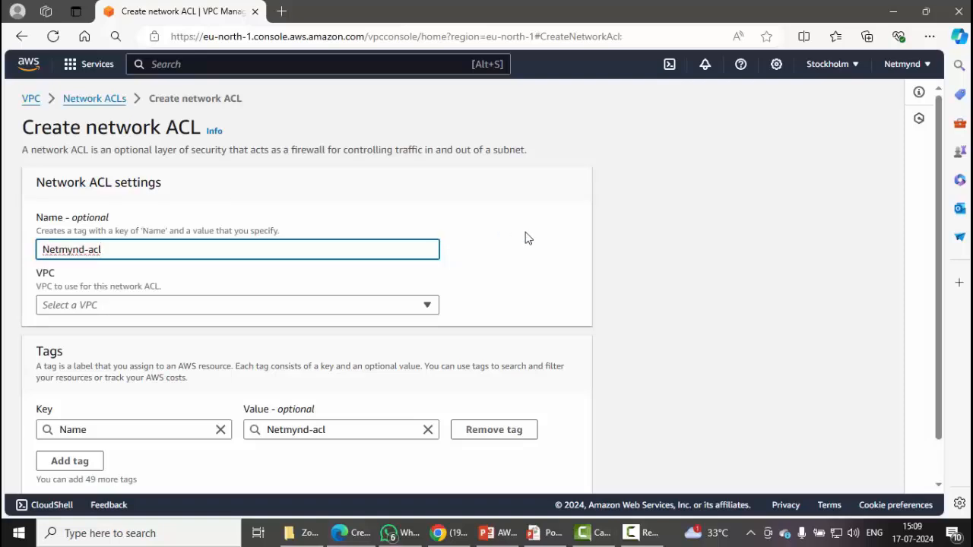
pyautogui.click(386, 304)
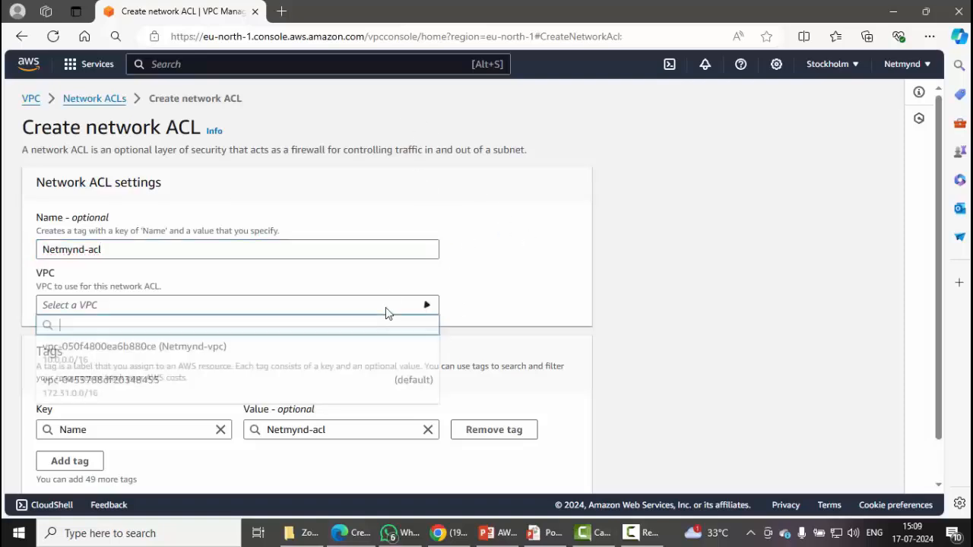
pyautogui.click(243, 349)
pyautogui.scroll(-1, 599, 253)
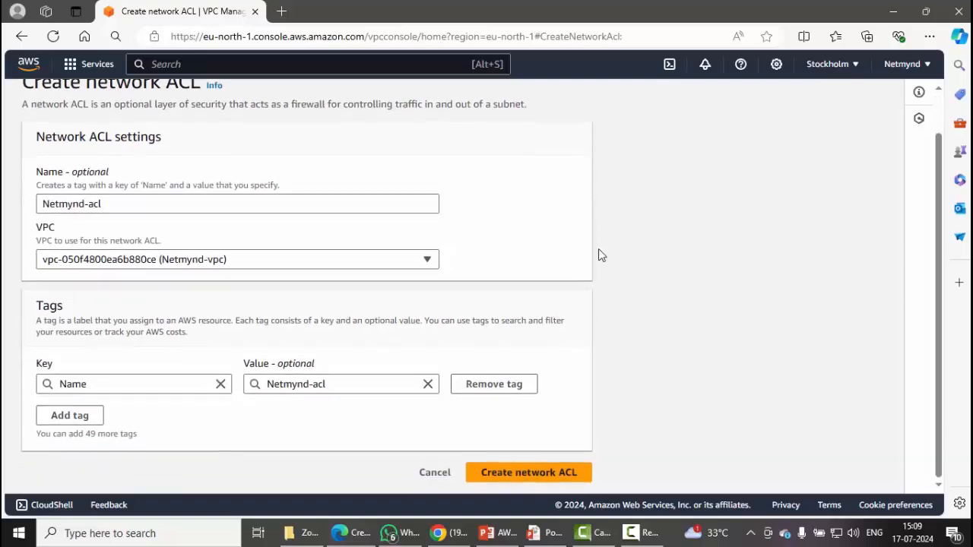
pyautogui.click(532, 479)
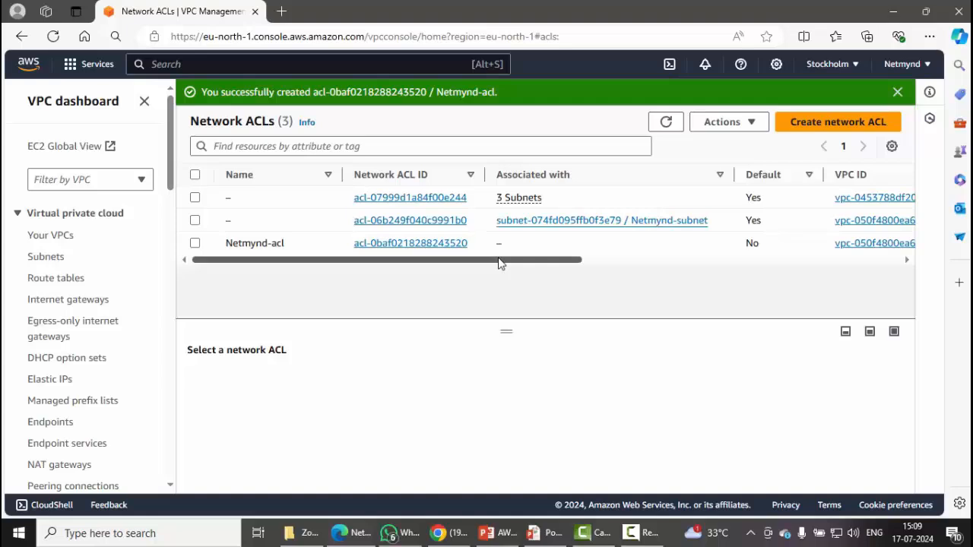
# Select the Netmynd-acl row and show its Subnet associations tab.
pyautogui.moveTo(478, 208)
pyautogui.mouseDown()
pyautogui.moveTo(497, 220)
pyautogui.moveTo(712, 226)
pyautogui.mouseUp()
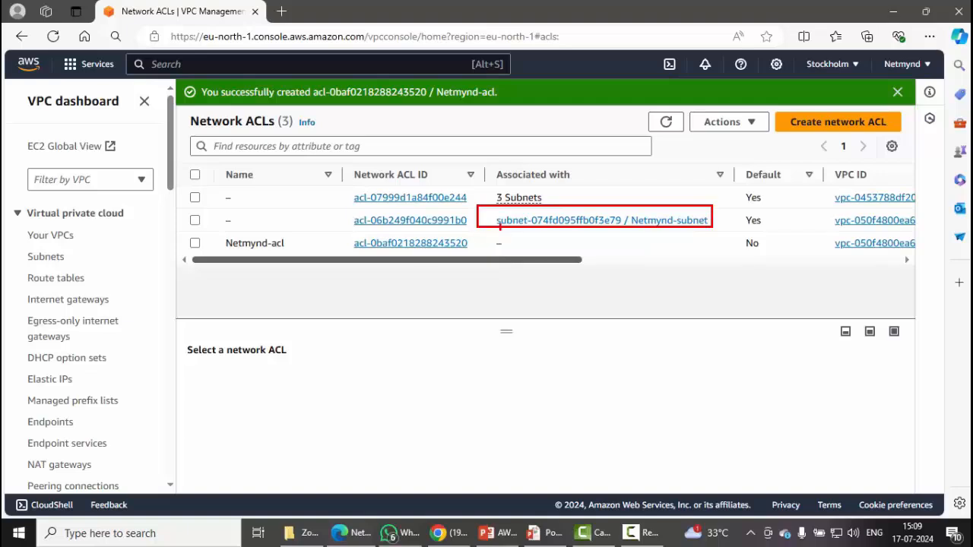
pyautogui.moveTo(478, 234)
pyautogui.mouseDown()
pyautogui.moveTo(550, 255)
pyautogui.moveTo(714, 253)
pyautogui.mouseUp()
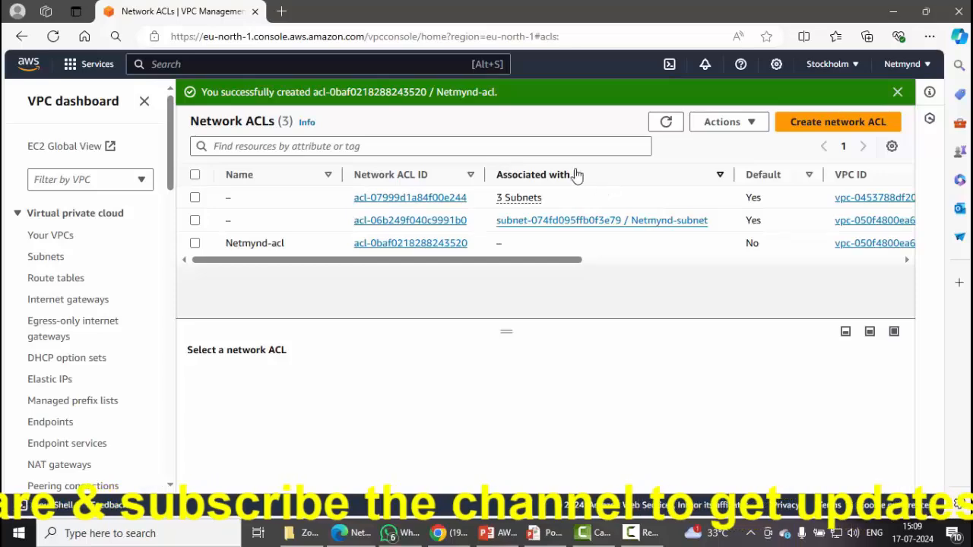
pyautogui.click(195, 244)
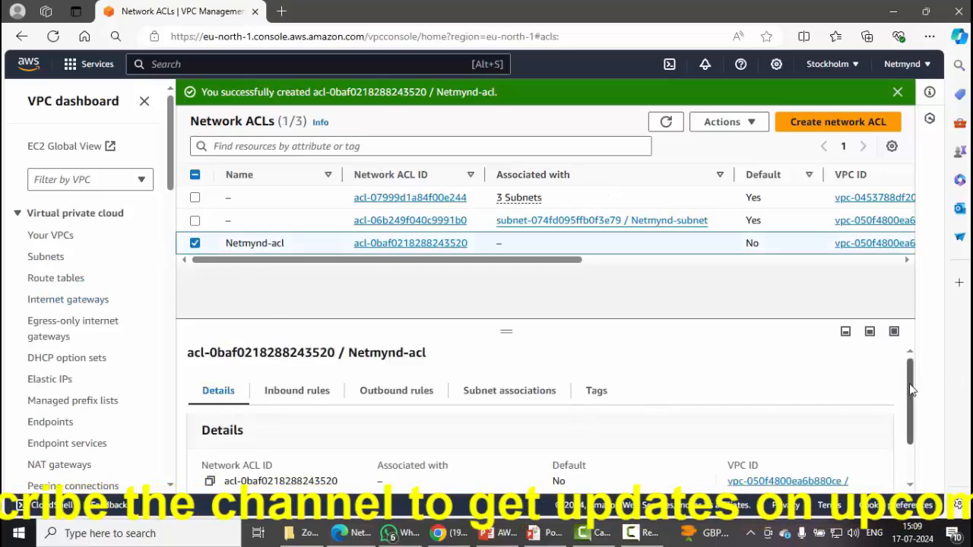
pyautogui.moveTo(910, 384); pyautogui.dragTo(910, 389)
pyautogui.click(508, 392)
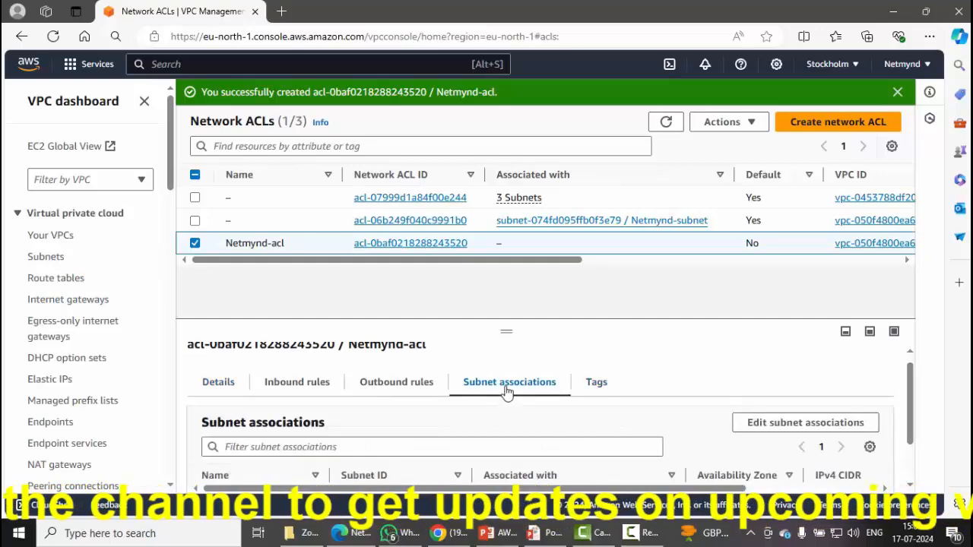
pyautogui.scroll(-1, 547, 389)
# Tick Netmynd-subnet in Edit subnet associations and save the change.
pyautogui.click(805, 365)
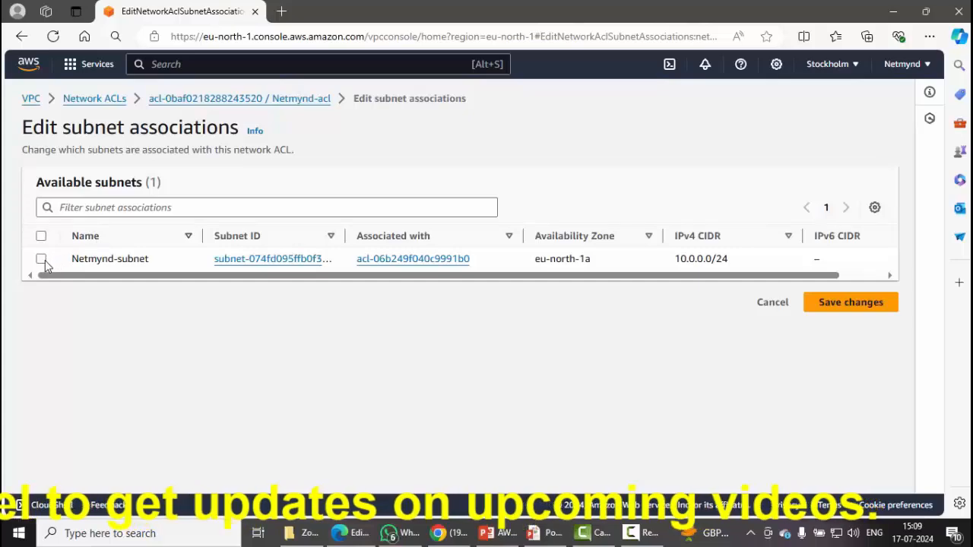
pyautogui.click(41, 259)
pyautogui.click(849, 389)
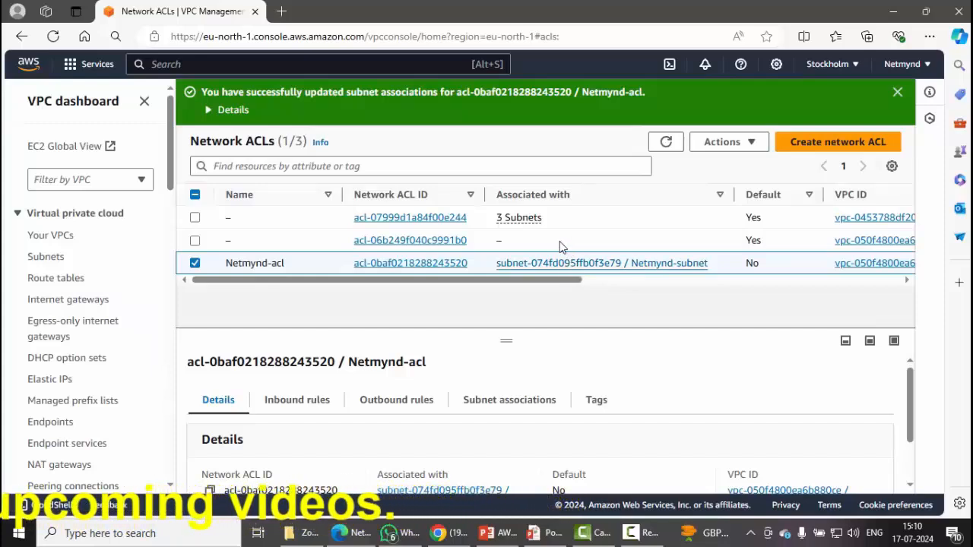
pyautogui.click(663, 145)
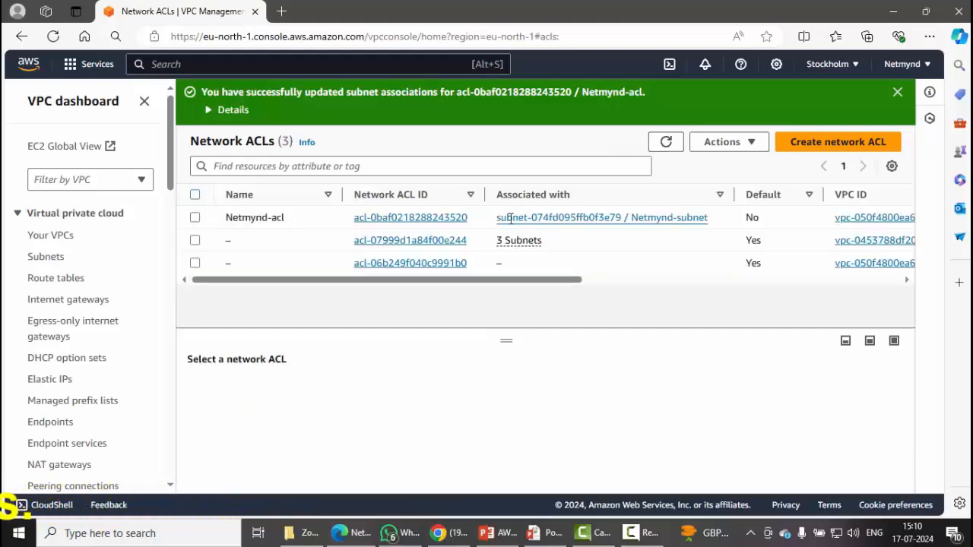
pyautogui.moveTo(496, 218); pyautogui.dragTo(720, 231)
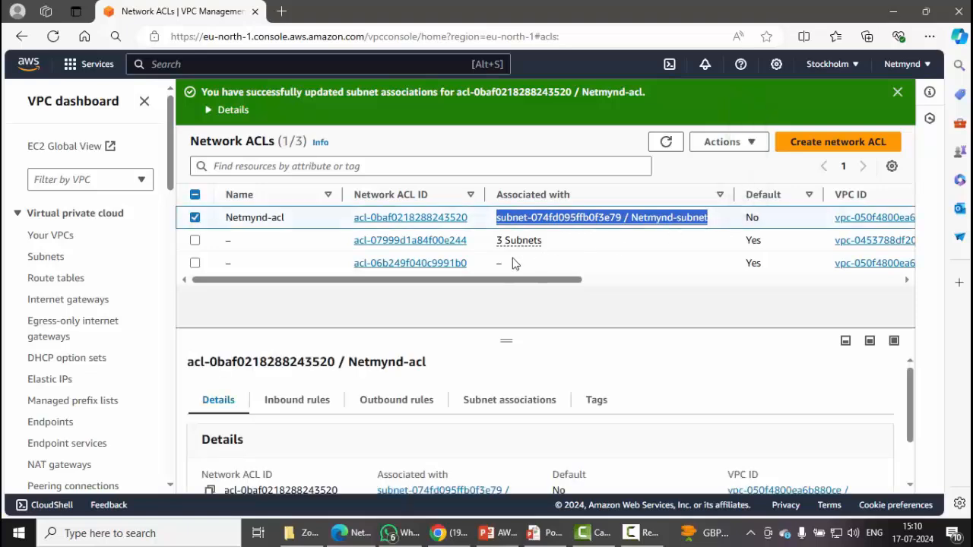
pyautogui.moveTo(233, 222); pyautogui.dragTo(251, 222)
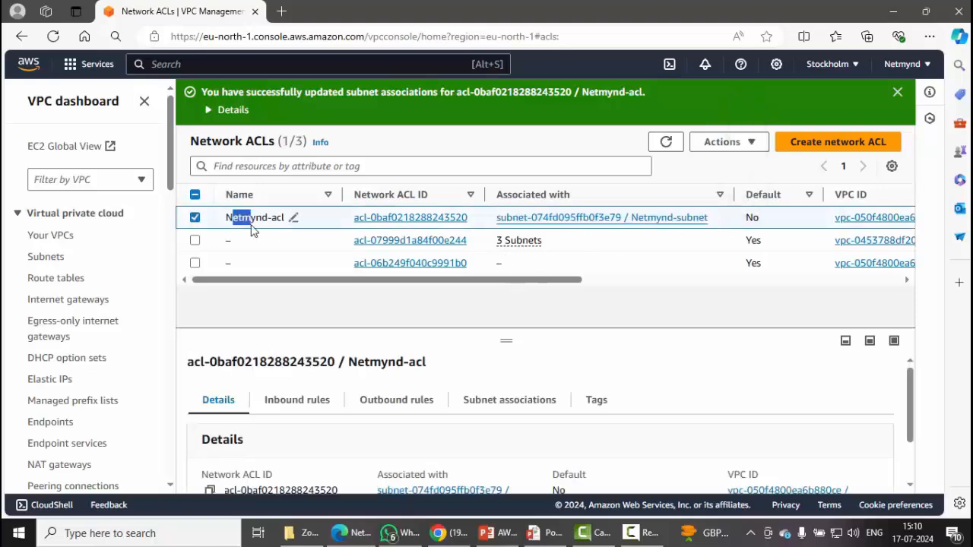
pyautogui.moveTo(346, 266); pyautogui.dragTo(499, 275)
pyautogui.click(501, 308)
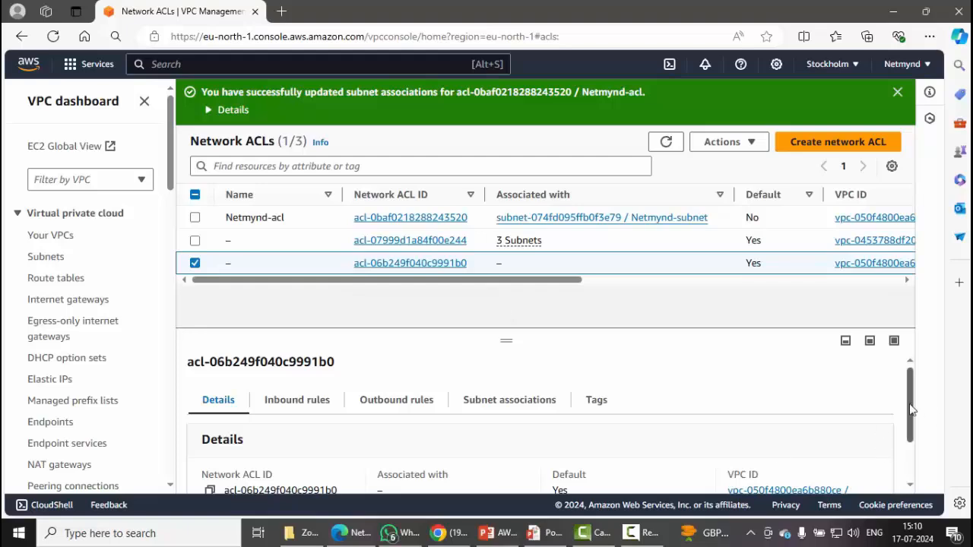
pyautogui.moveTo(910, 406)
pyautogui.mouseDown()
pyautogui.moveTo(907, 453)
pyautogui.moveTo(910, 413)
pyautogui.mouseUp()
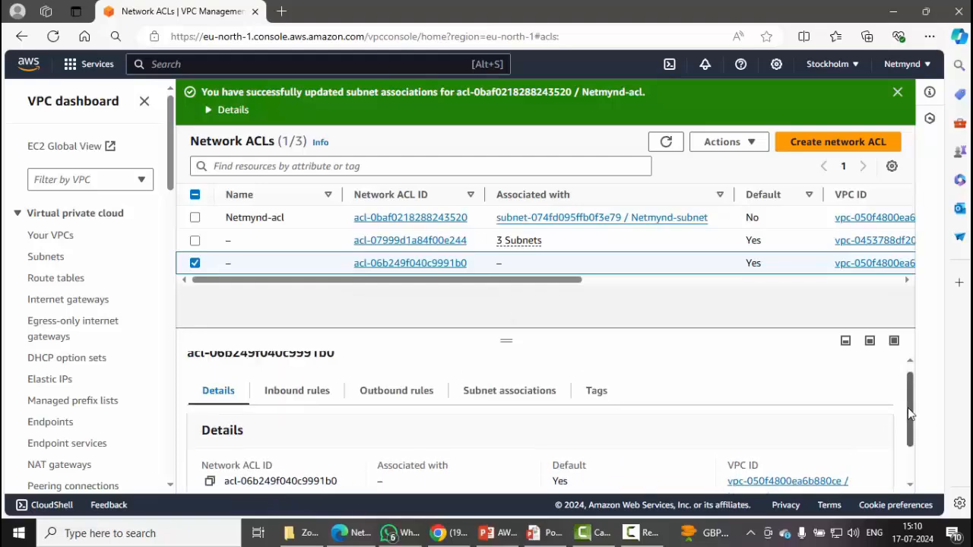
pyautogui.click(319, 394)
pyautogui.moveTo(909, 389); pyautogui.dragTo(908, 447)
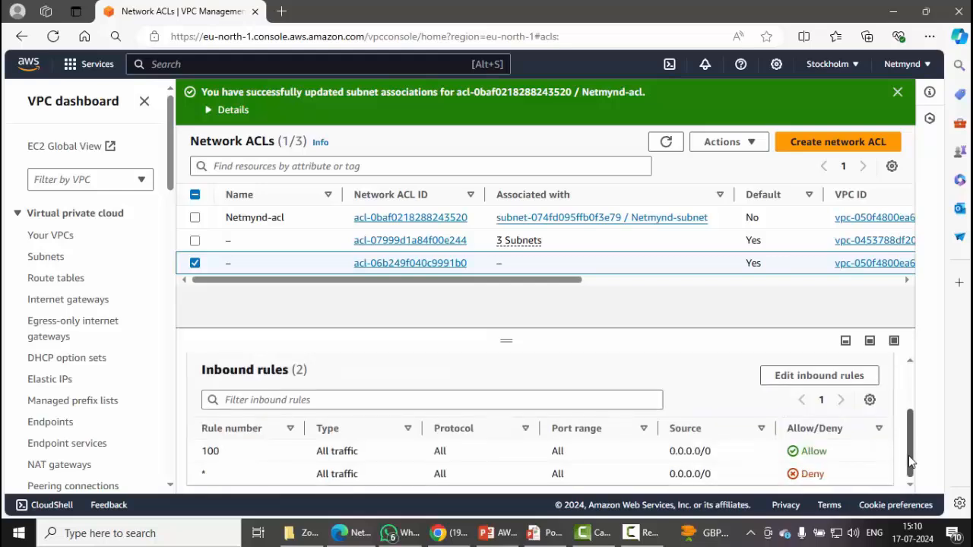
# Select Netmynd-acl and check that its inbound rules hold only the * deny-all rule.
pyautogui.click(194, 263)
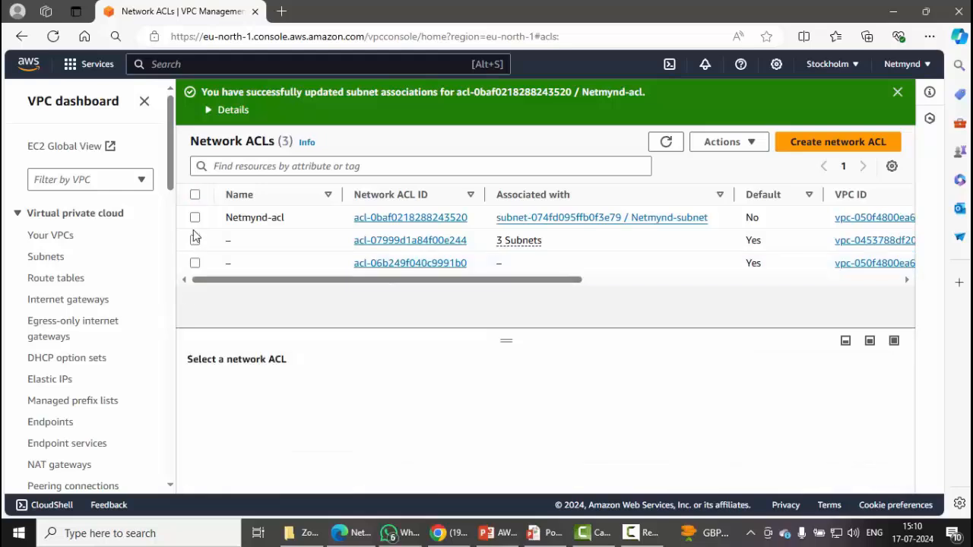
pyautogui.click(194, 218)
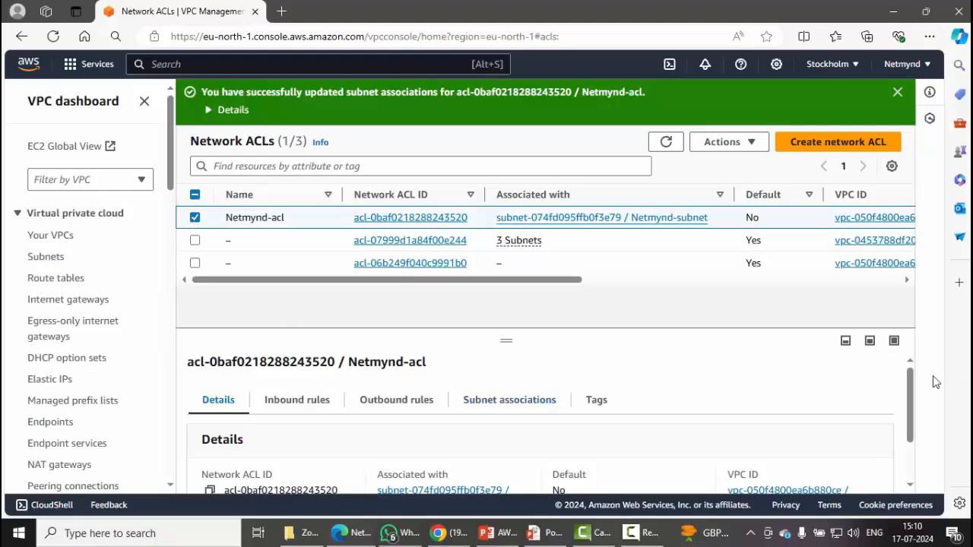
pyautogui.moveTo(914, 408); pyautogui.dragTo(914, 433)
pyautogui.scroll(2, 912, 433)
pyautogui.click(288, 402)
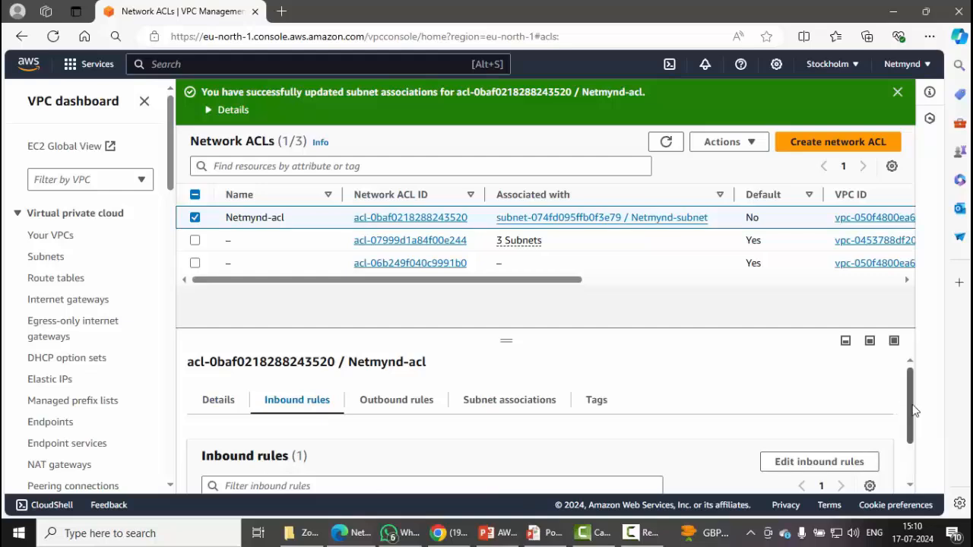
pyautogui.scroll(-2, 905, 414)
pyautogui.moveTo(831, 472); pyautogui.dragTo(774, 484)
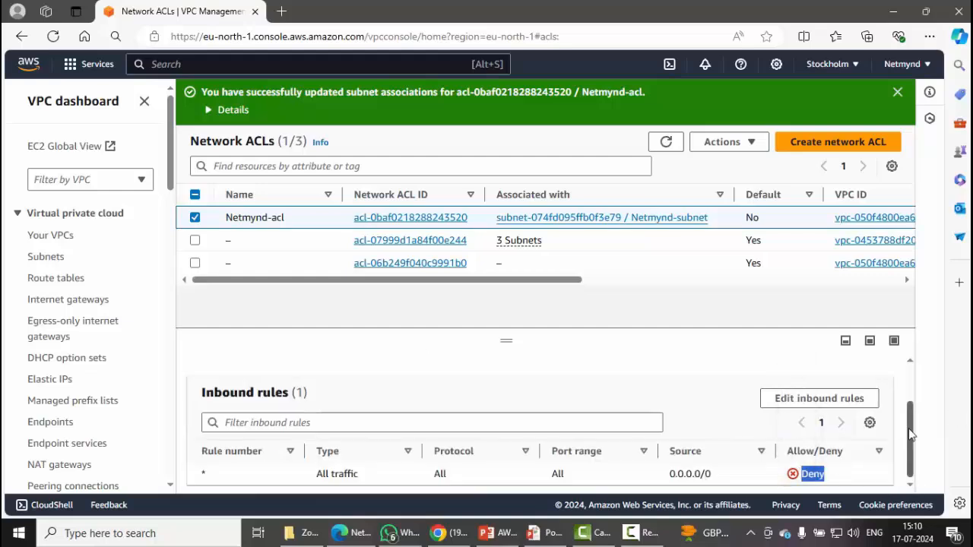
# Check that the outbound rules likewise deny all traffic with the * rule.
pyautogui.scroll(2, 909, 380)
pyautogui.click(396, 400)
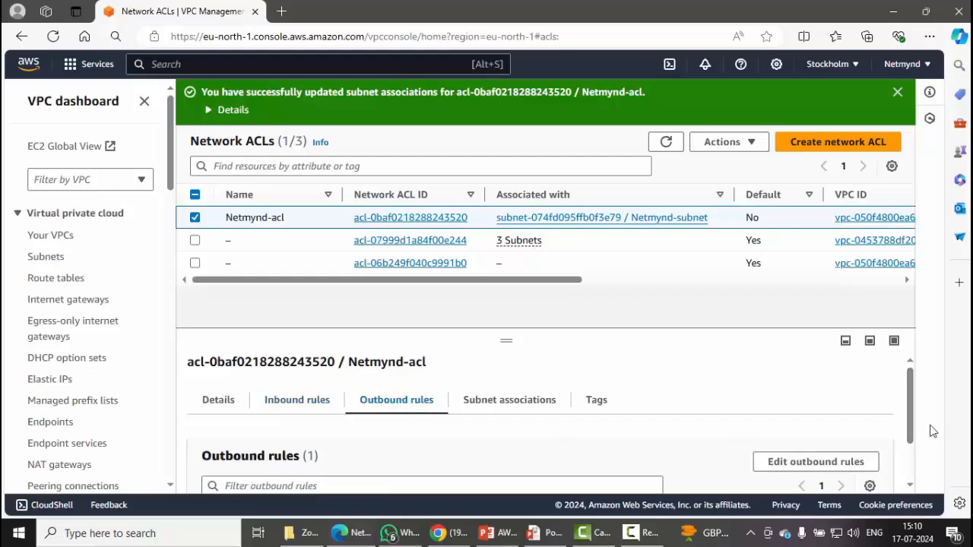
pyautogui.moveTo(912, 391); pyautogui.dragTo(912, 476)
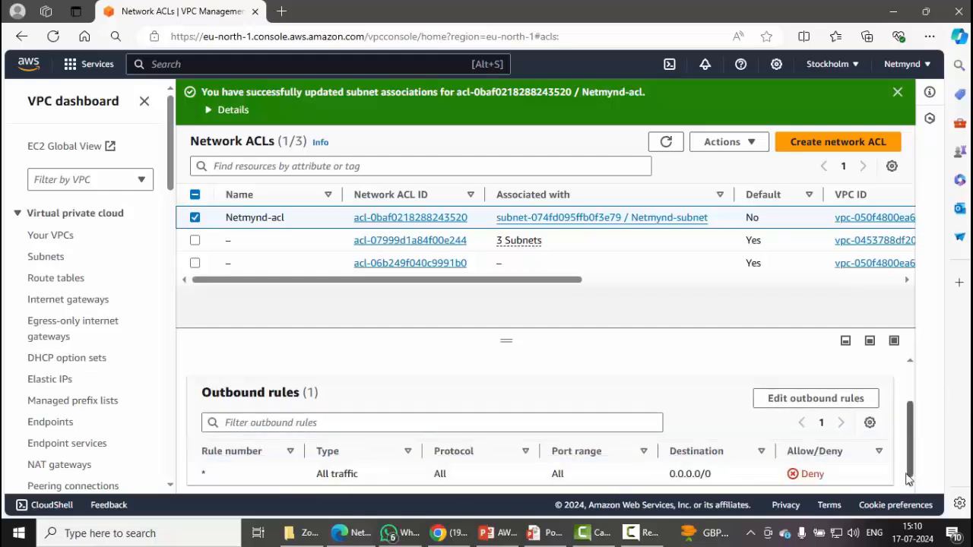
pyautogui.moveTo(836, 487); pyautogui.dragTo(771, 482)
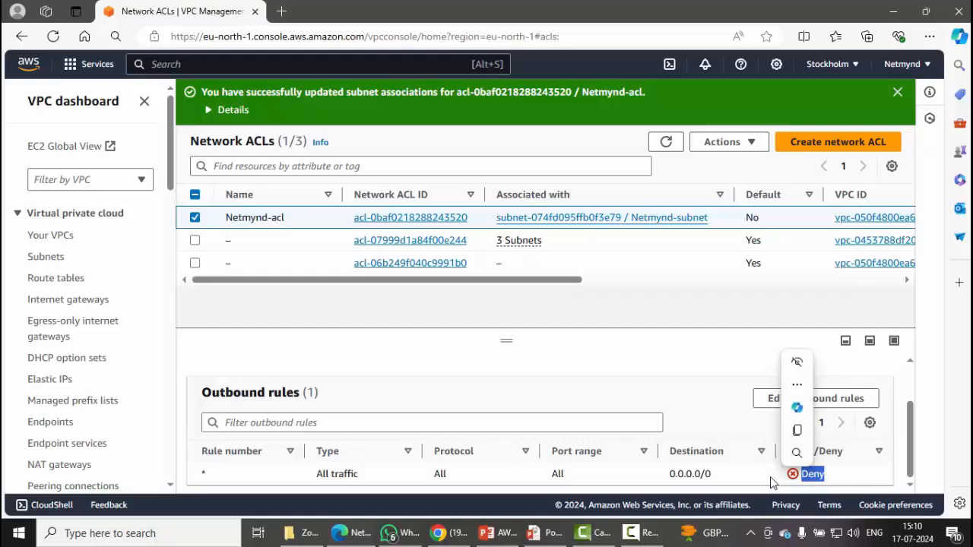
# Launch the downloaded Netmynd-ec2 RDP file and confirm the connection to 13.60.14.126 fails.
pyautogui.click(928, 35)
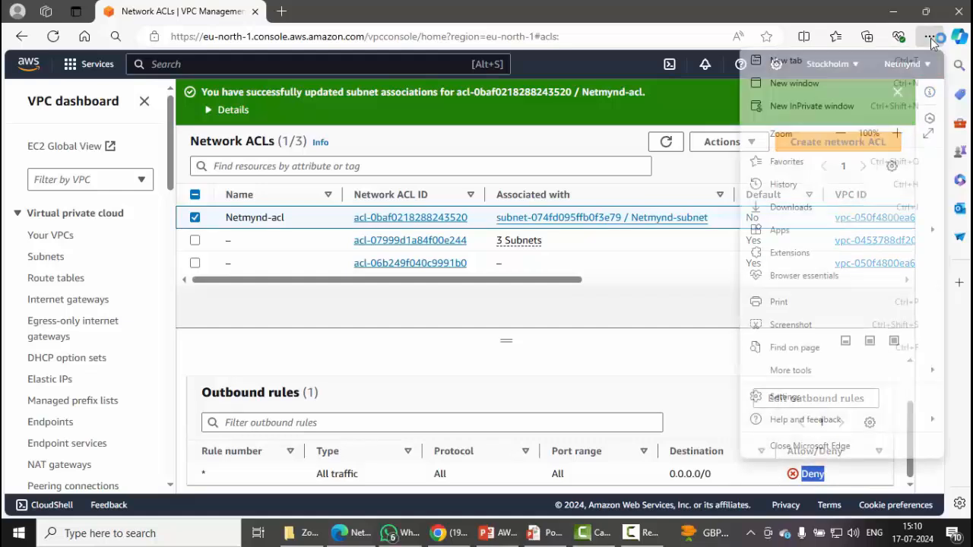
pyautogui.click(788, 208)
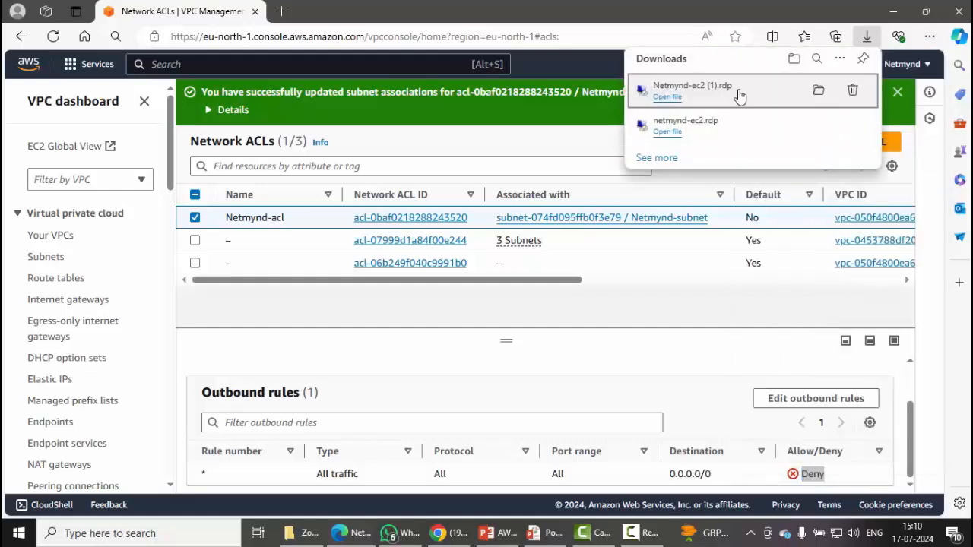
pyautogui.click(663, 98)
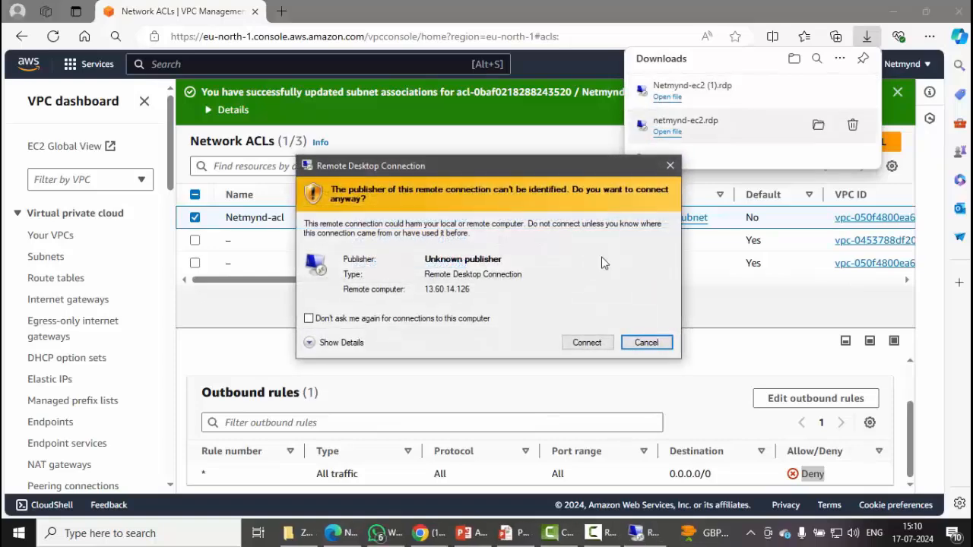
pyautogui.click(588, 342)
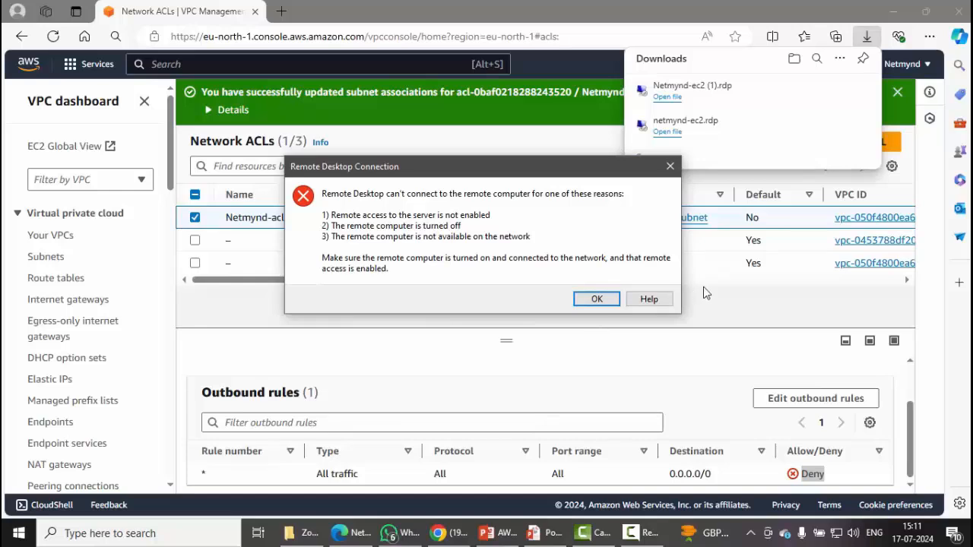
pyautogui.click(597, 299)
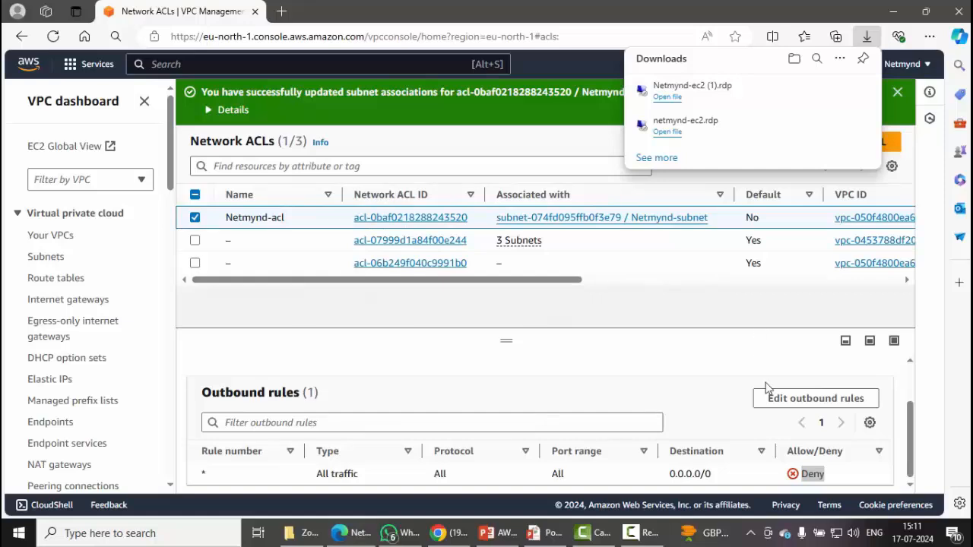
pyautogui.click(911, 421)
pyautogui.moveTo(911, 420); pyautogui.dragTo(914, 458)
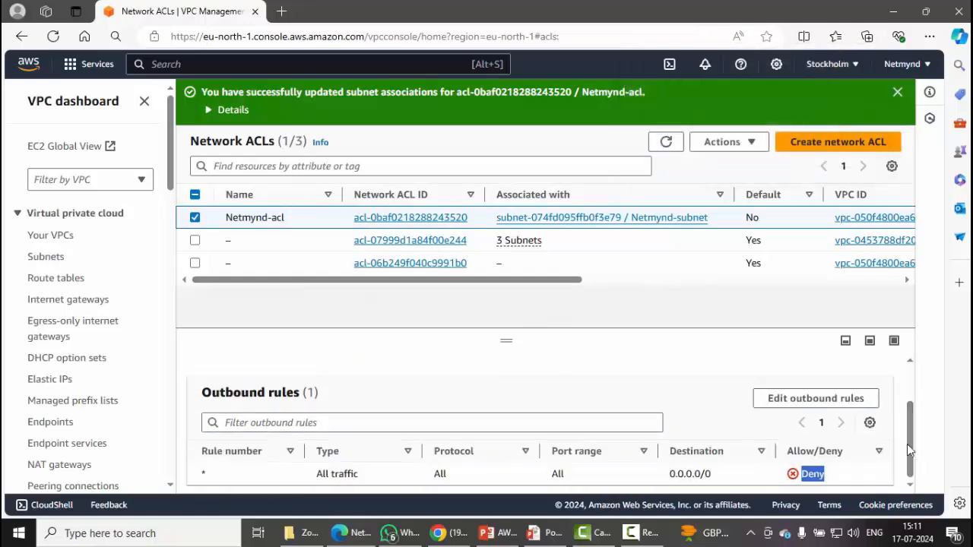
# Add outbound rule 100 of type RDP (3389).
pyautogui.click(817, 399)
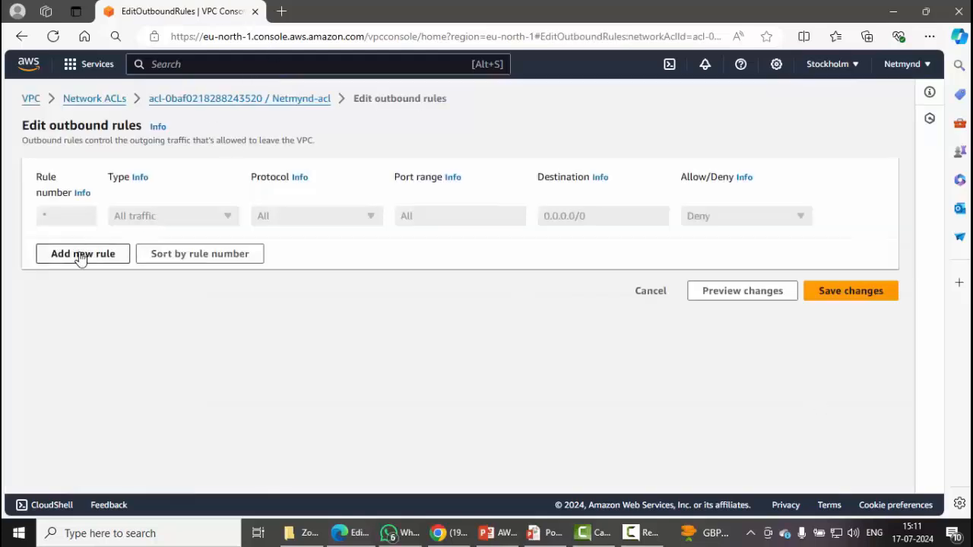
pyautogui.click(80, 255)
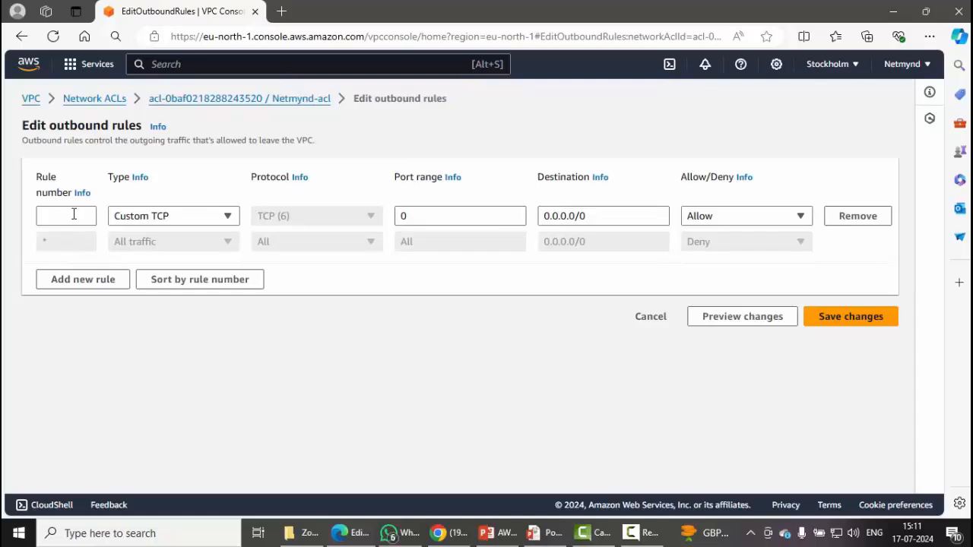
pyautogui.click(74, 216)
pyautogui.write('100')
pyautogui.click(200, 217)
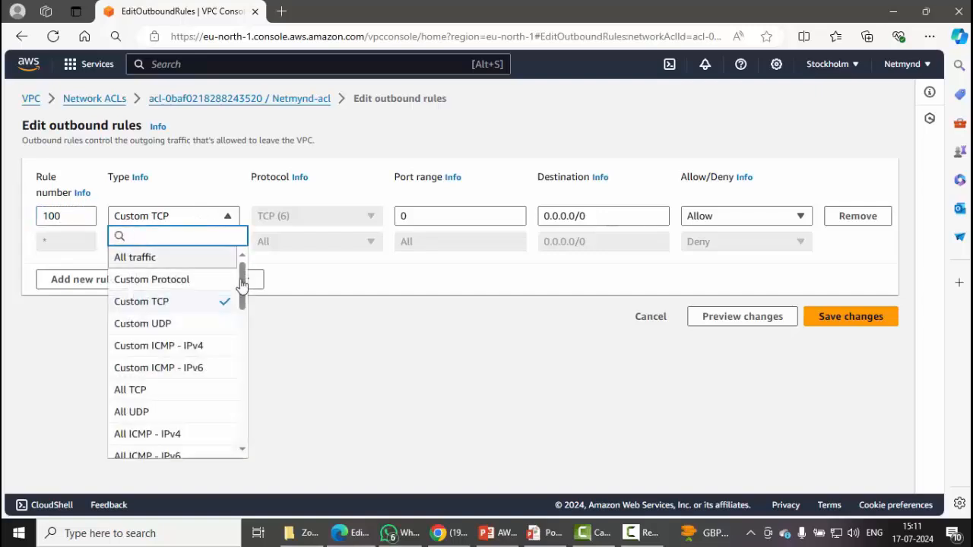
pyautogui.write('rd')
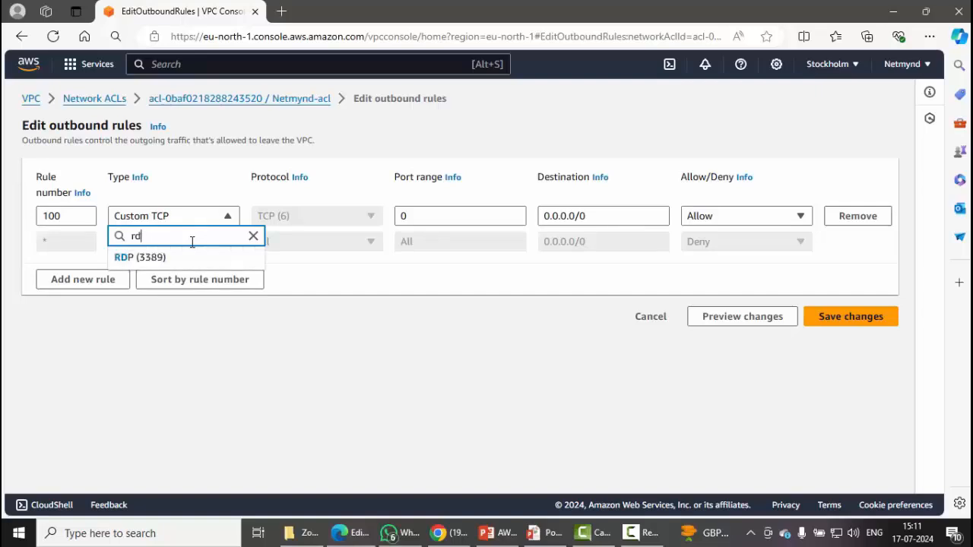
pyautogui.write('p')
pyautogui.click(182, 259)
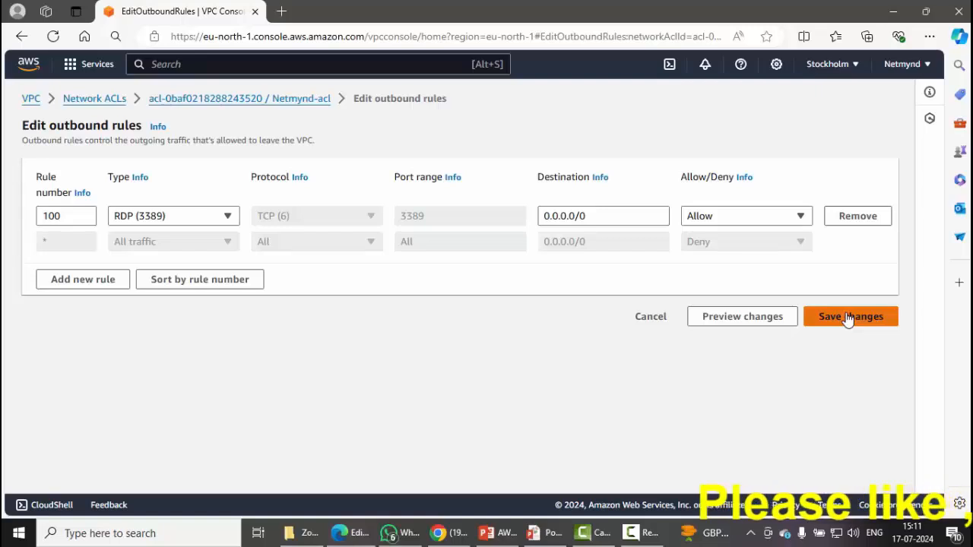
# Add a second outbound rule numbered 150 and point out rule 100's 3389 port.
pyautogui.click(102, 280)
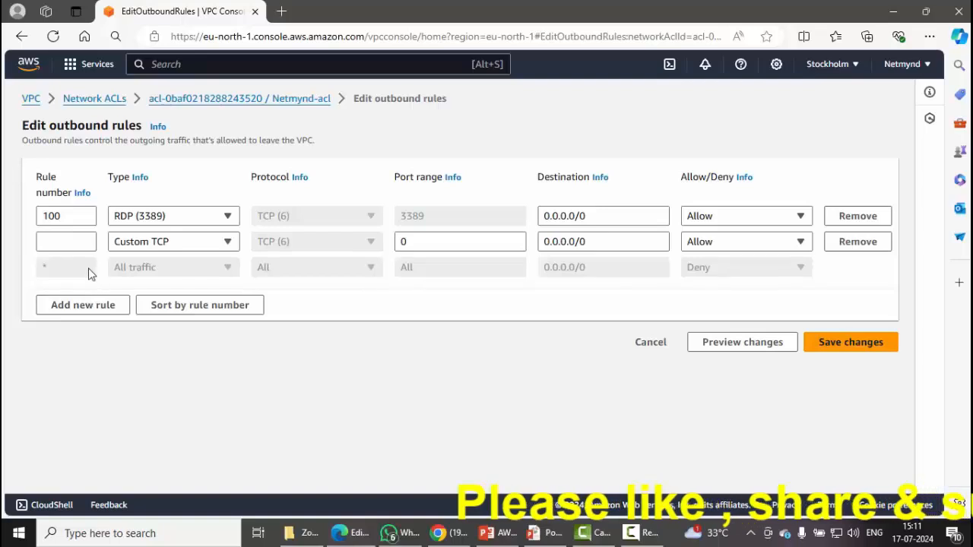
pyautogui.click(62, 241)
pyautogui.write('15')
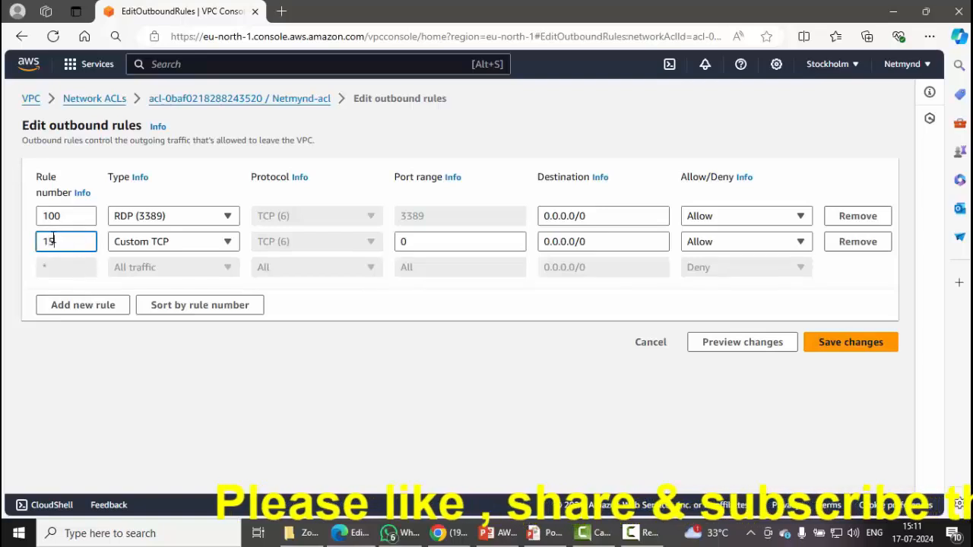
pyautogui.write('0')
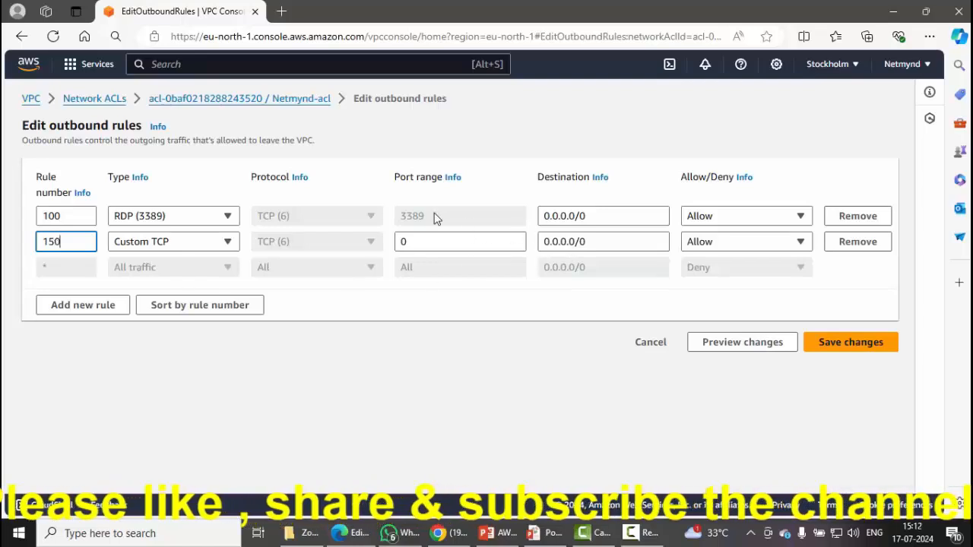
pyautogui.moveTo(424, 226); pyautogui.dragTo(403, 230)
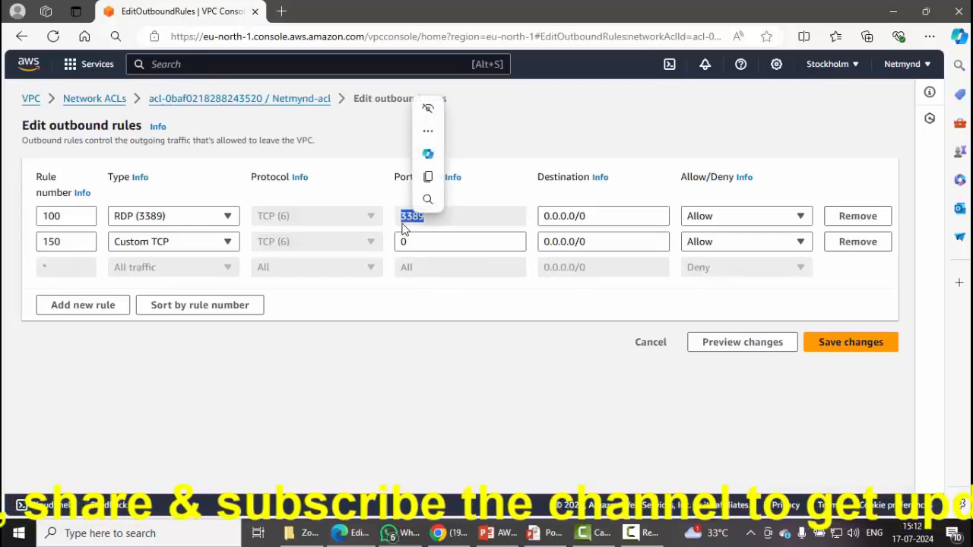
pyautogui.click(426, 328)
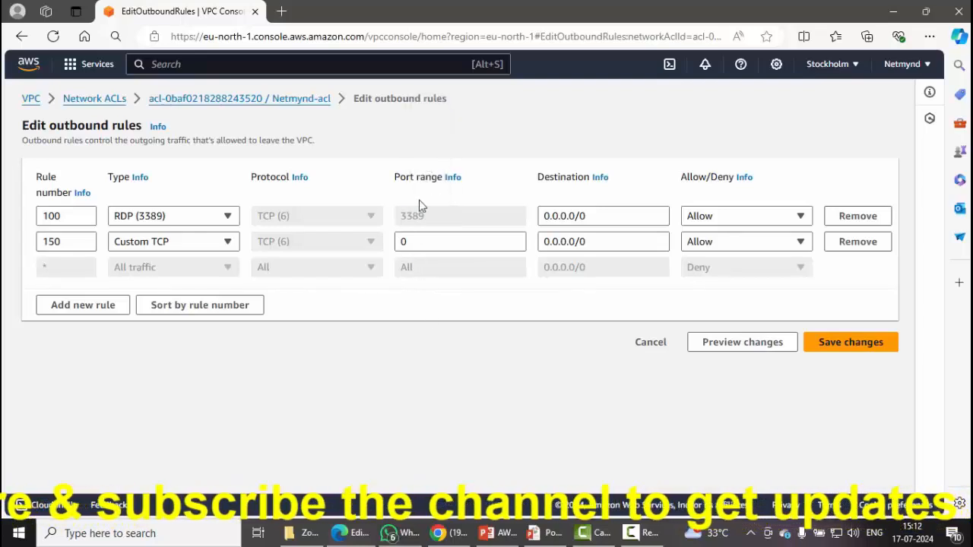
pyautogui.click(398, 304)
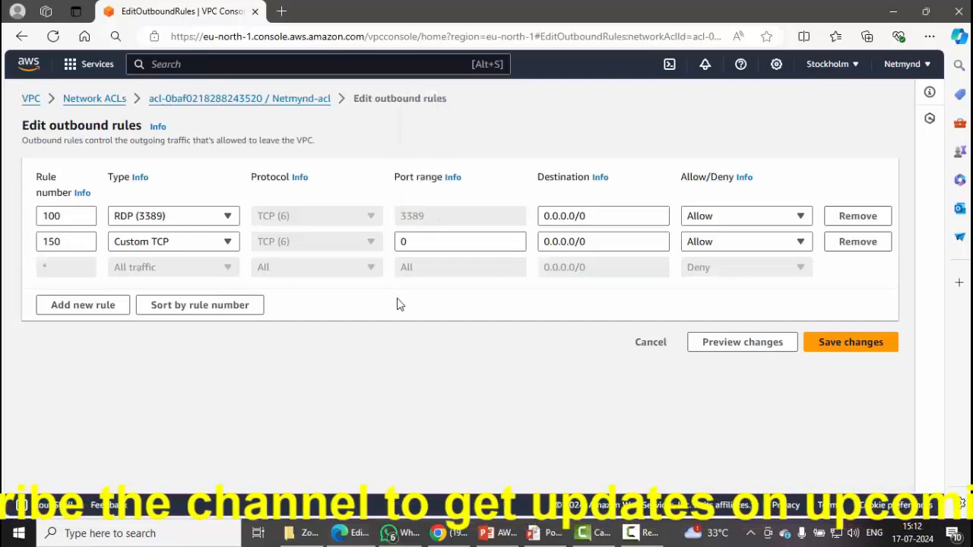
pyautogui.moveTo(70, 125); pyautogui.dragTo(97, 126)
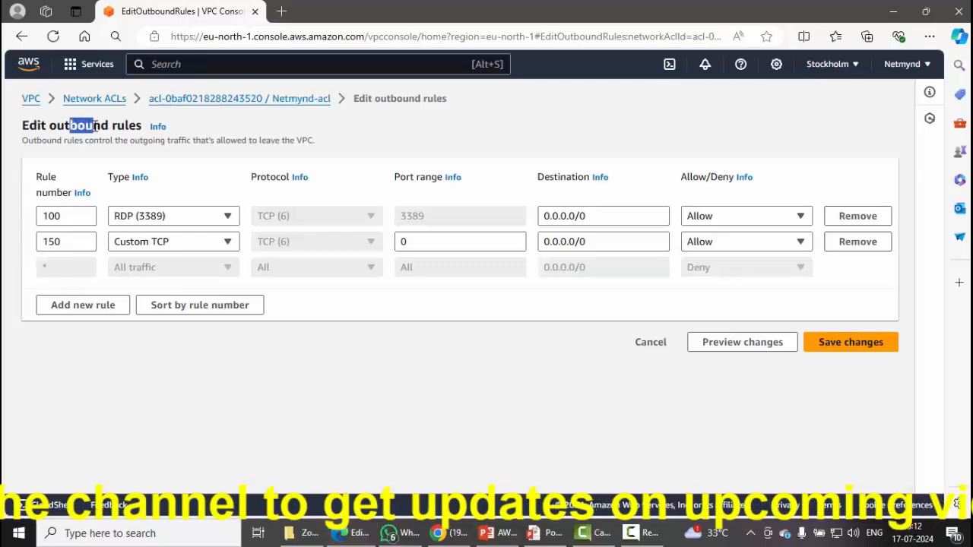
pyautogui.click(264, 138)
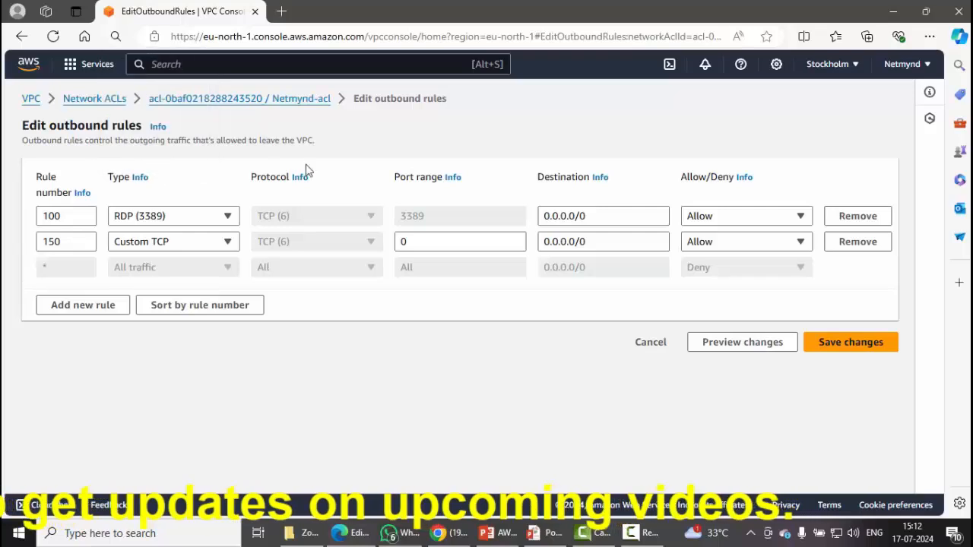
# Give rule 150 the port range 1024-65535, then highlight both rules' ports.
pyautogui.click(490, 242)
pyautogui.press('BackSpace')
pyautogui.write('1')
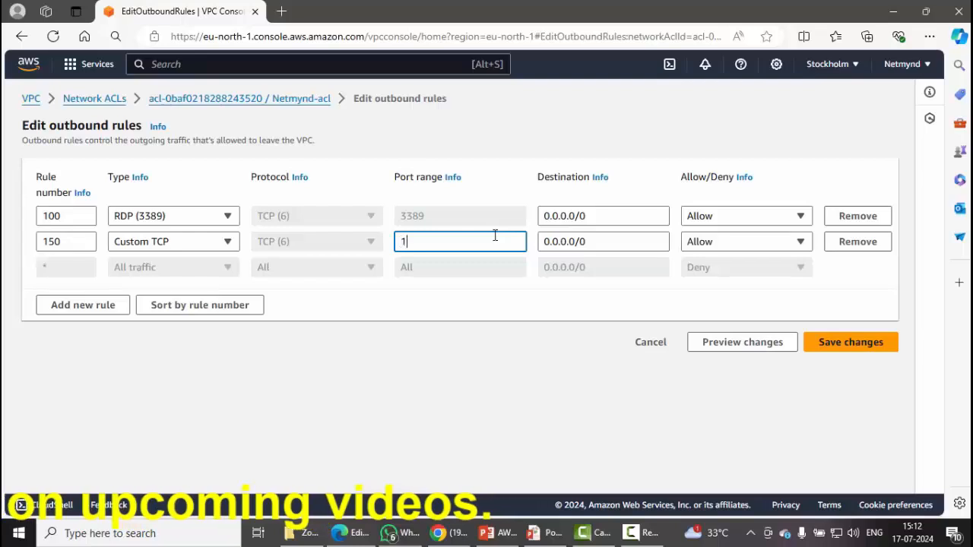
pyautogui.write('*24')
pyautogui.press('BackSpace')
pyautogui.press('BackSpace')
pyautogui.press('BackSpace')
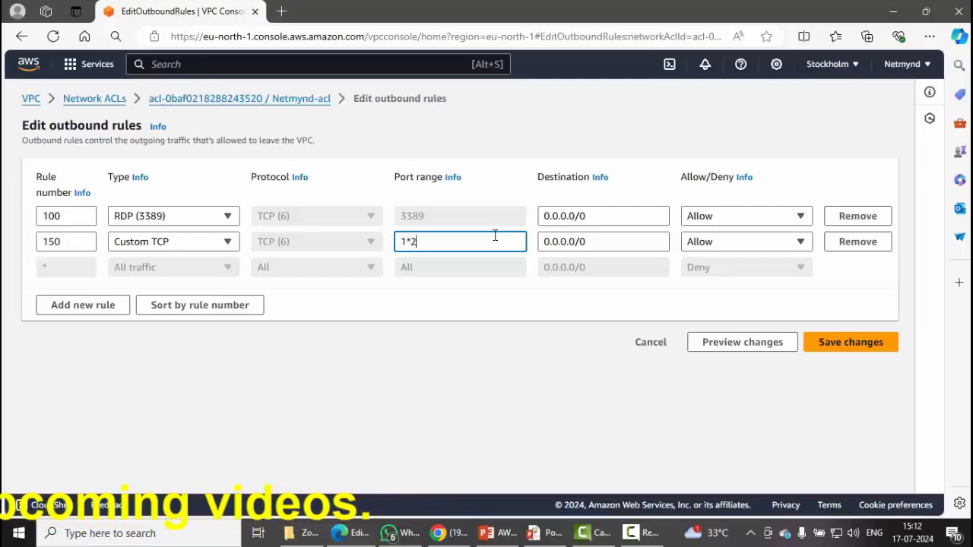
pyautogui.write('0')
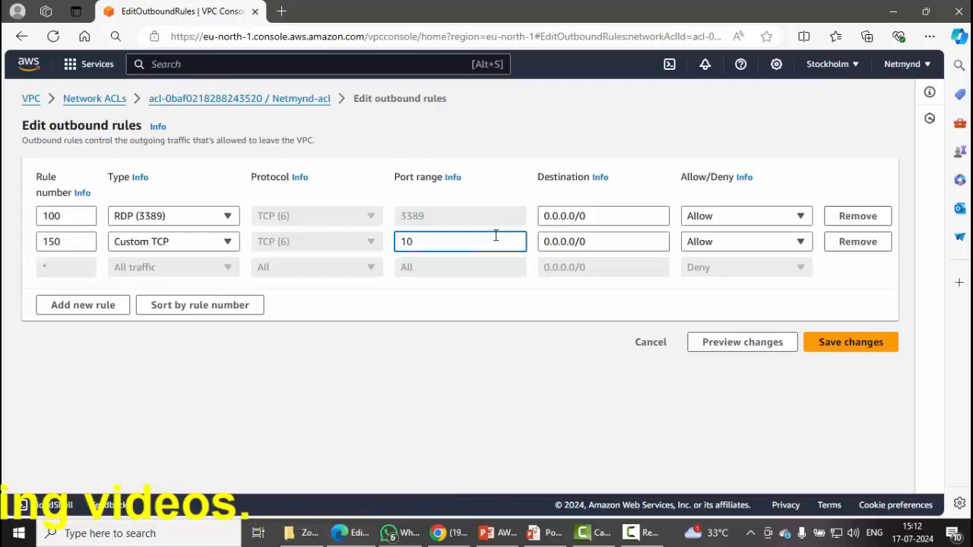
pyautogui.write('24-65')
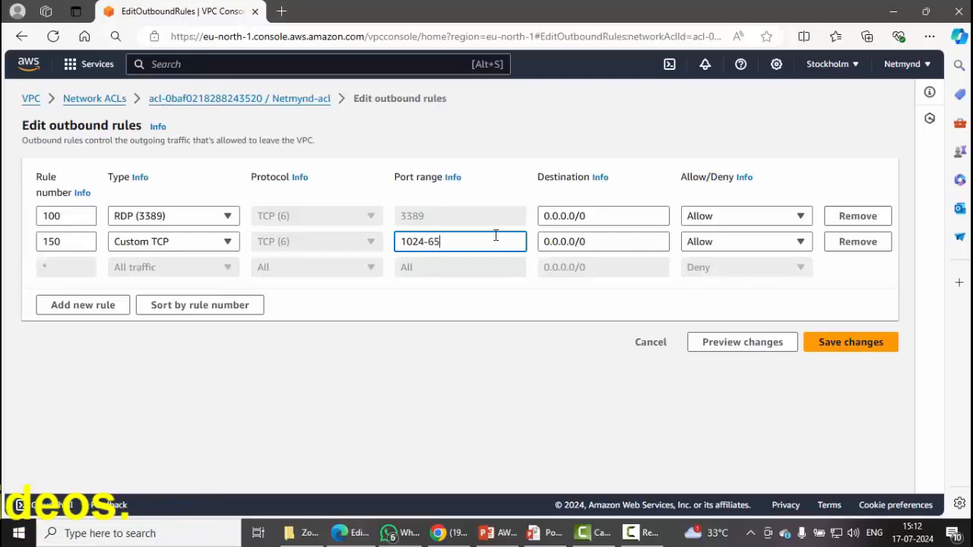
pyautogui.write('53')
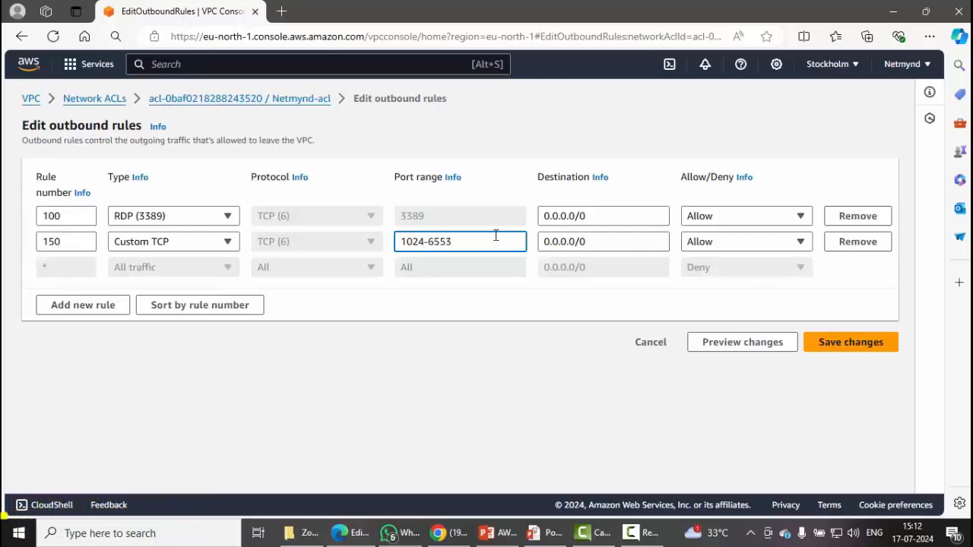
pyautogui.write('5')
pyautogui.press('Home')
pyautogui.hotkey('shift', 'End')
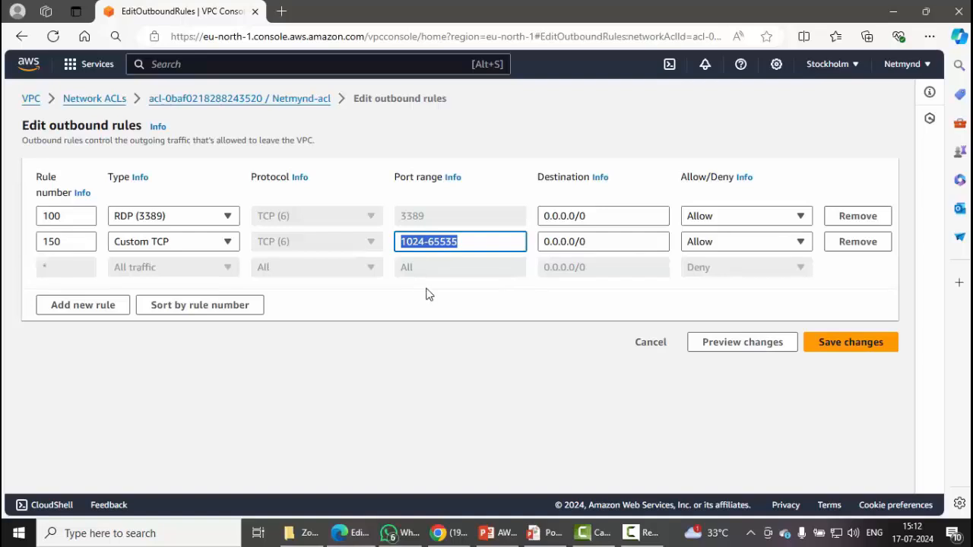
pyautogui.click(403, 241)
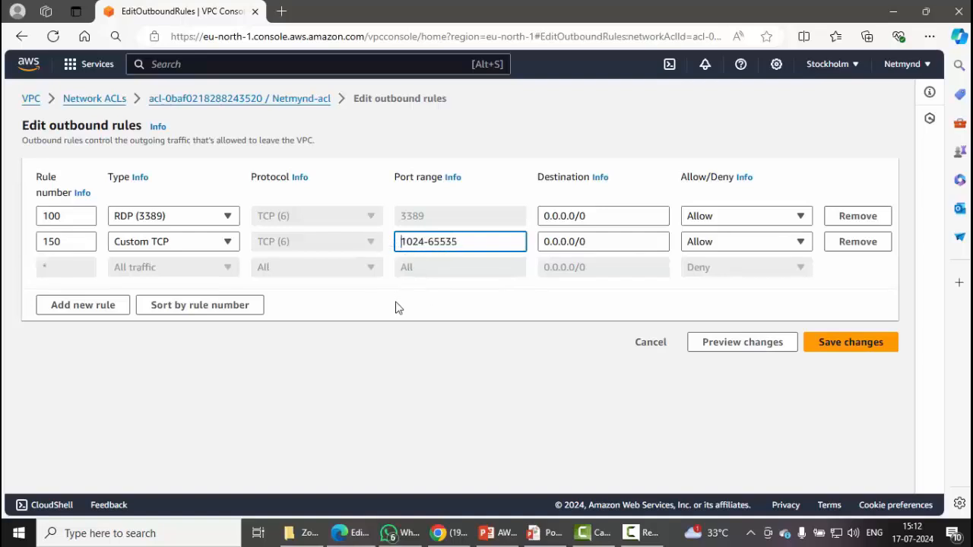
pyautogui.click(398, 307)
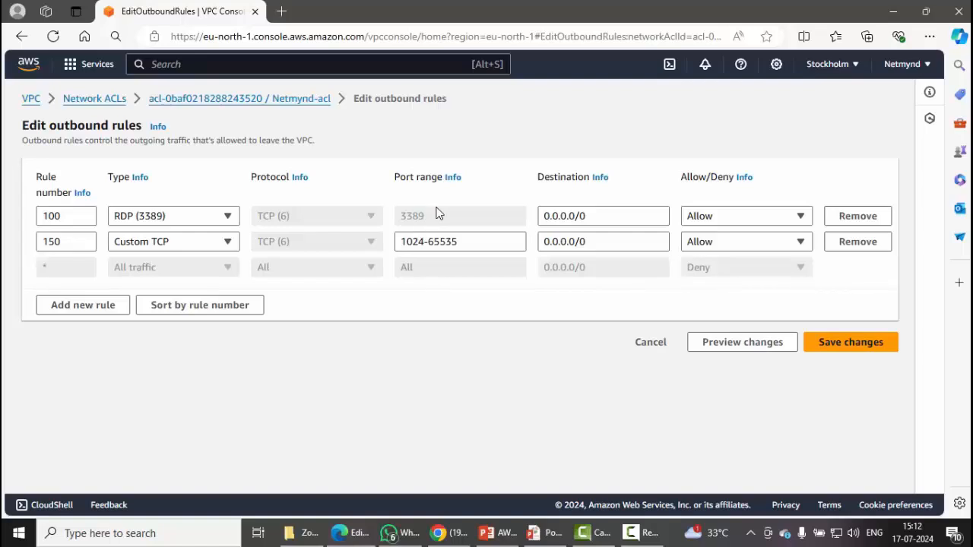
pyautogui.doubleClick(407, 219)
pyautogui.moveTo(479, 242); pyautogui.dragTo(389, 244)
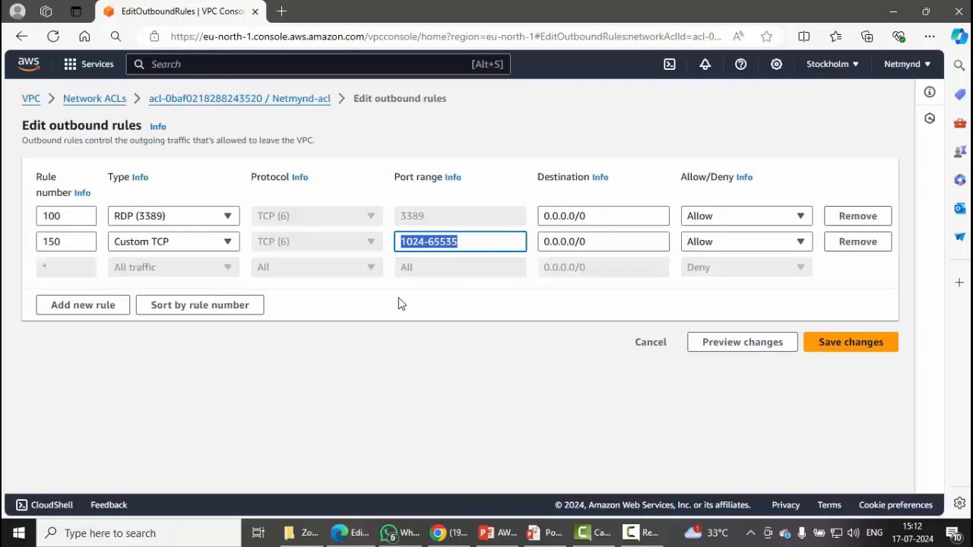
# Save the outbound rules, then view Netmynd-acl's inbound rules showing only the * deny.
pyautogui.click(869, 344)
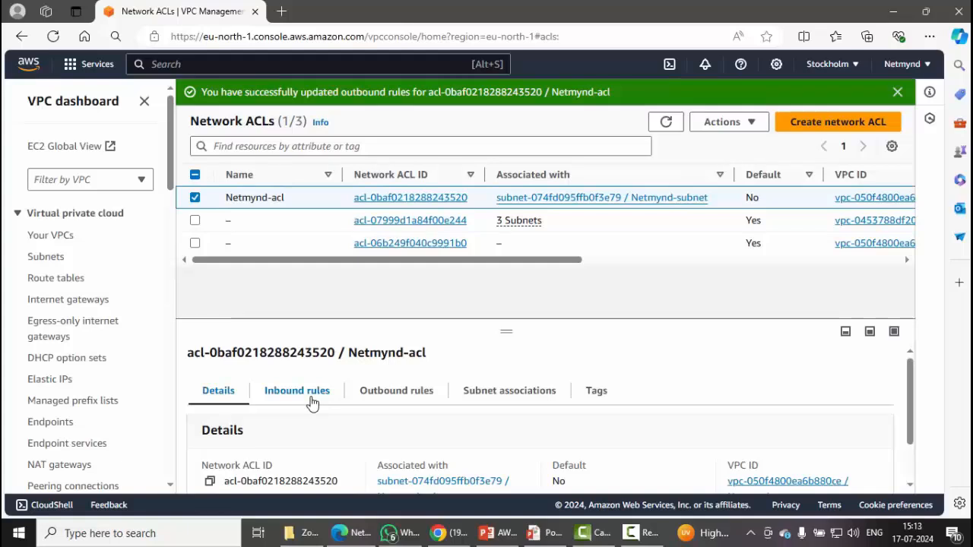
pyautogui.scroll(-1, 312, 402)
pyautogui.scroll(1, 312, 403)
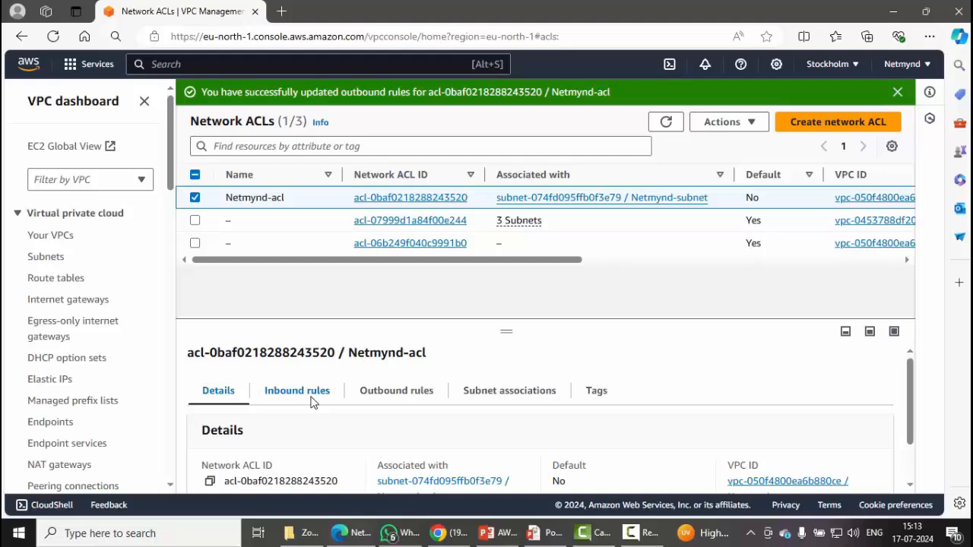
pyautogui.click(311, 403)
pyautogui.scroll(-1, 327, 418)
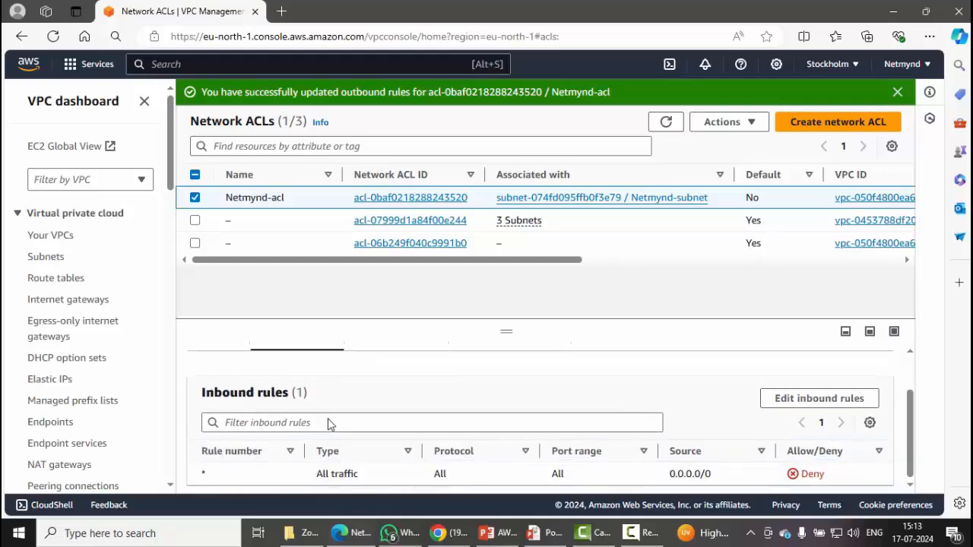
# Add inbound rule 100 with port range 1024-65535.
pyautogui.click(819, 398)
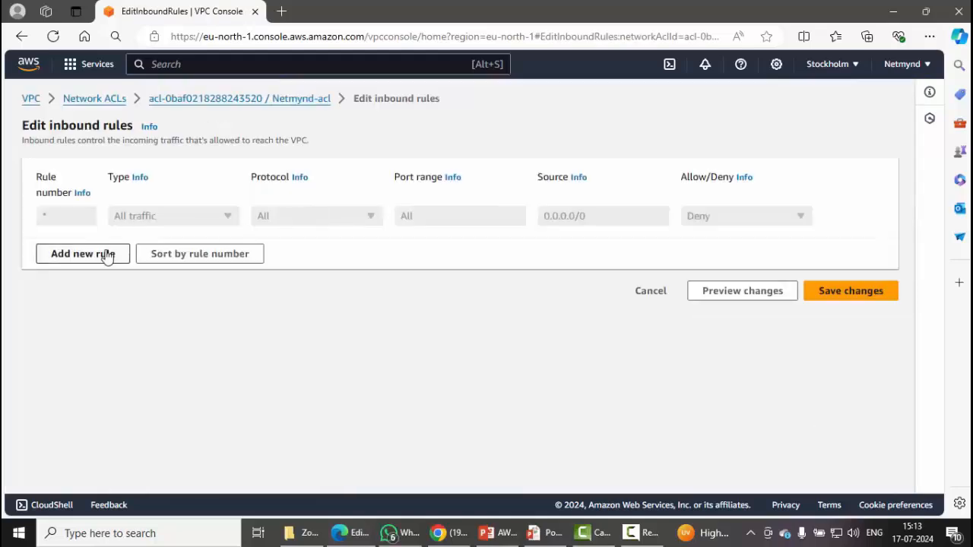
pyautogui.click(106, 255)
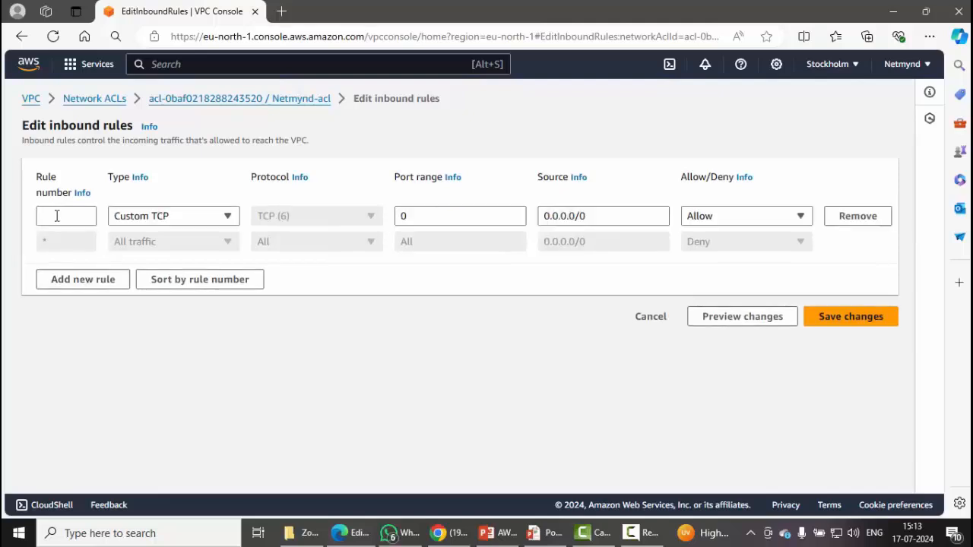
pyautogui.click(56, 216)
pyautogui.write('10')
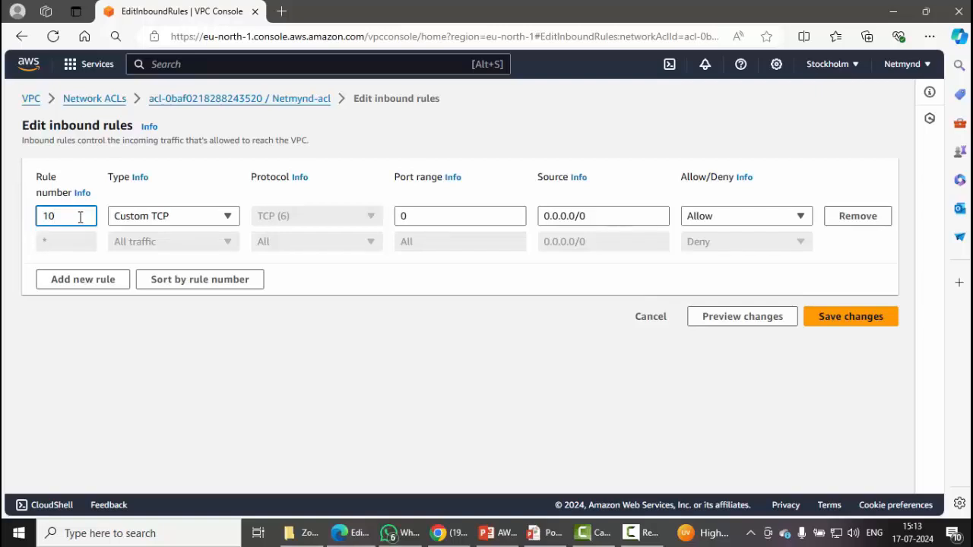
pyautogui.write('0')
pyautogui.moveTo(422, 219); pyautogui.dragTo(272, 215)
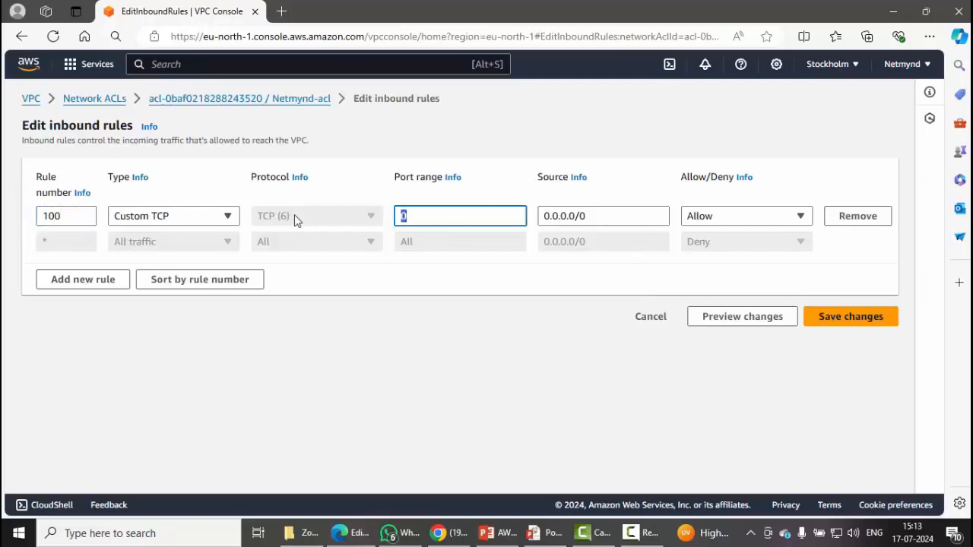
pyautogui.write('1*24')
pyautogui.press('BackSpace')
pyautogui.press('BackSpace')
pyautogui.press('BackSpace')
pyautogui.write('02')
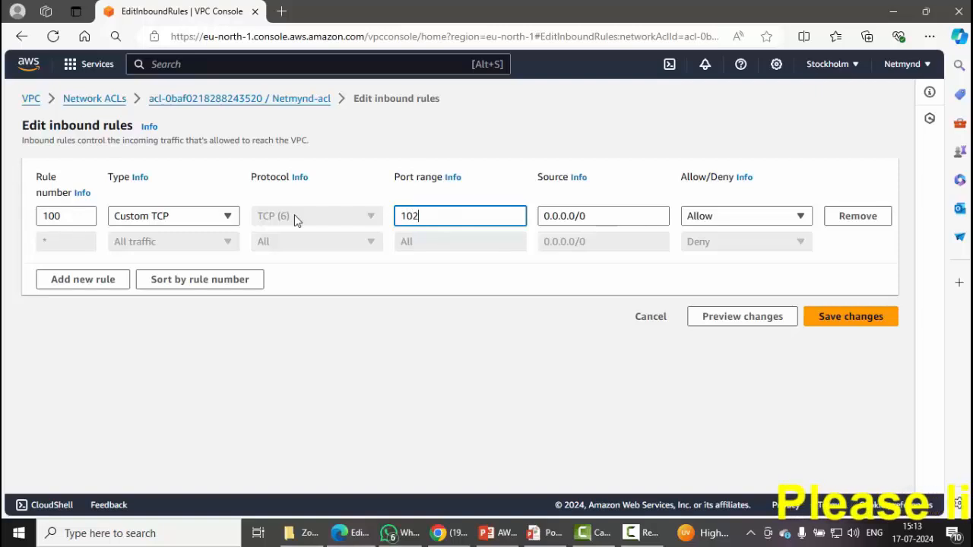
pyautogui.write('4-6')
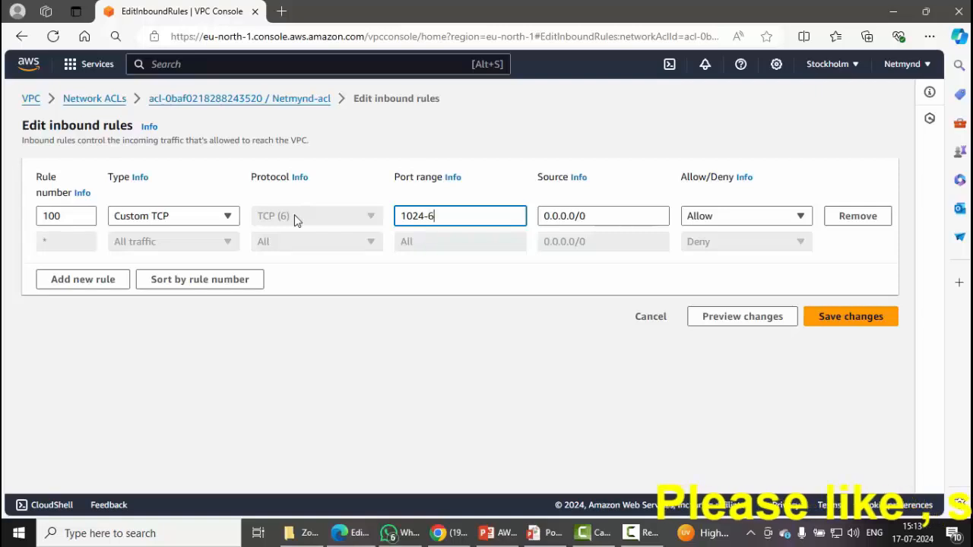
pyautogui.write('5535')
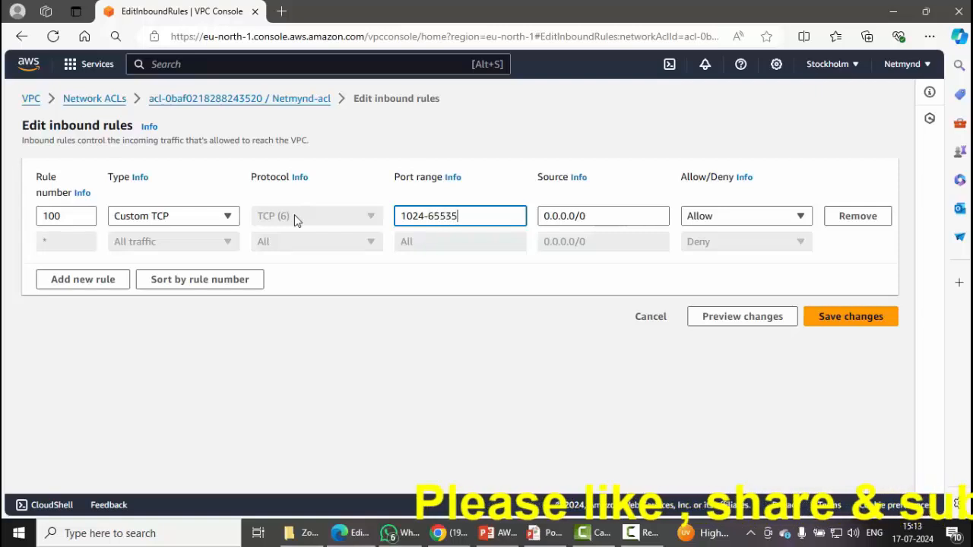
# Add a second inbound rule of type RDP (3389).
pyautogui.click(114, 280)
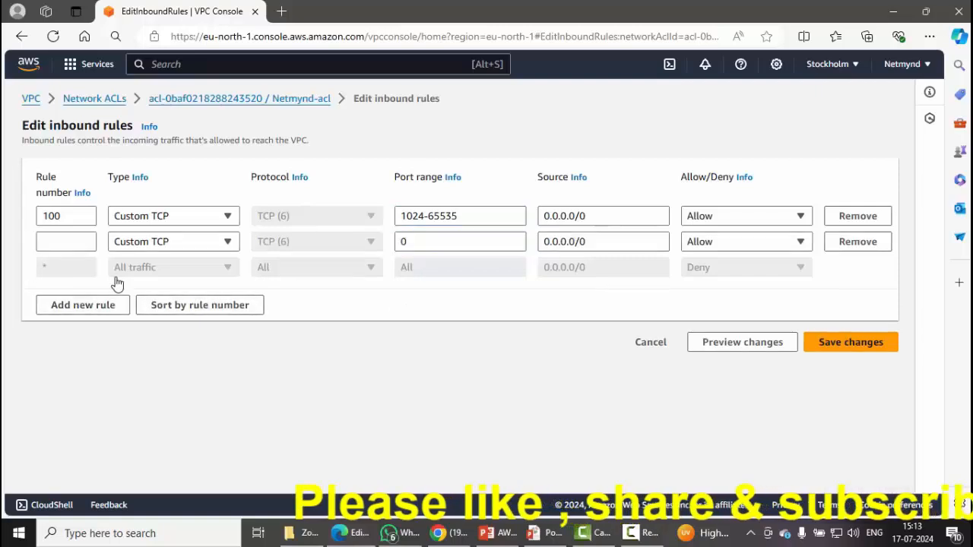
pyautogui.click(76, 245)
pyautogui.write('15')
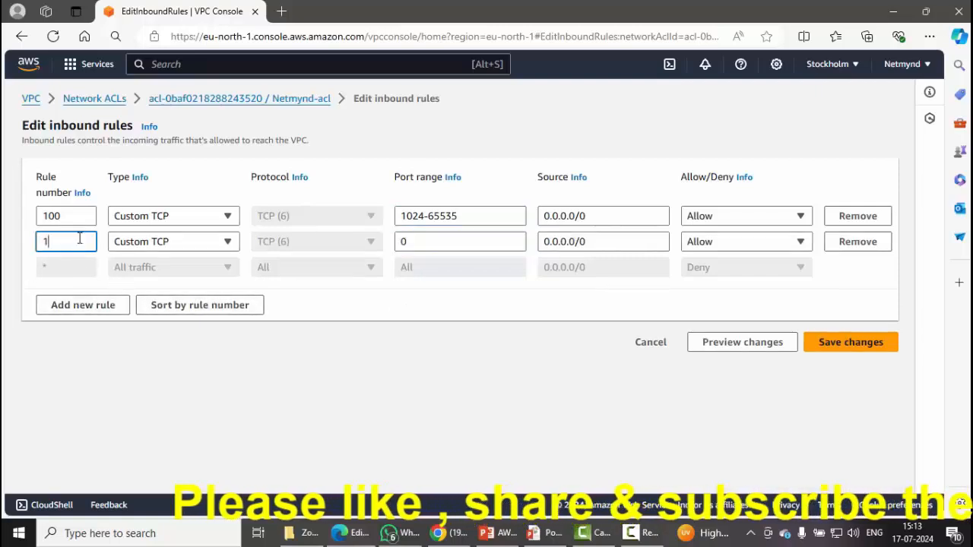
pyautogui.click(196, 241)
pyautogui.write('rd-')
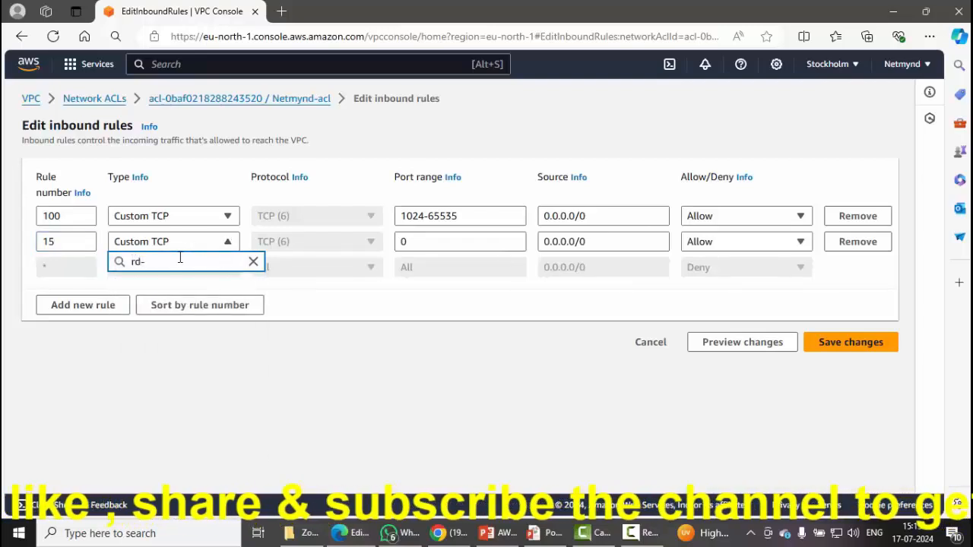
pyautogui.press('BackSpace')
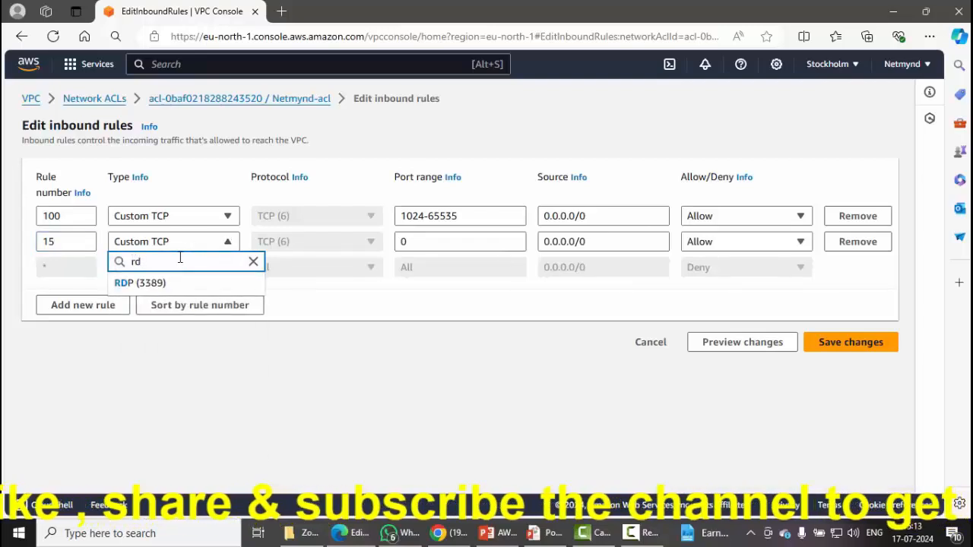
pyautogui.write('p')
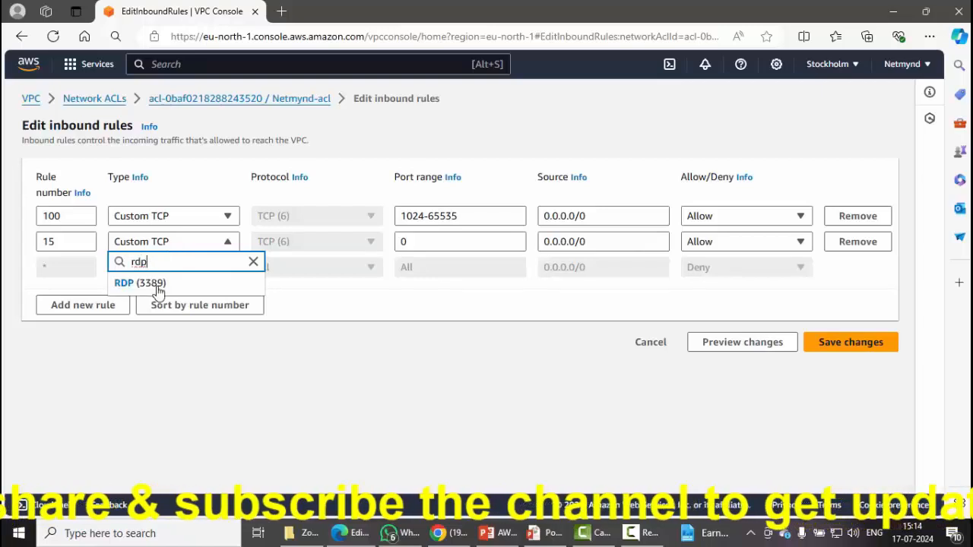
pyautogui.click(151, 284)
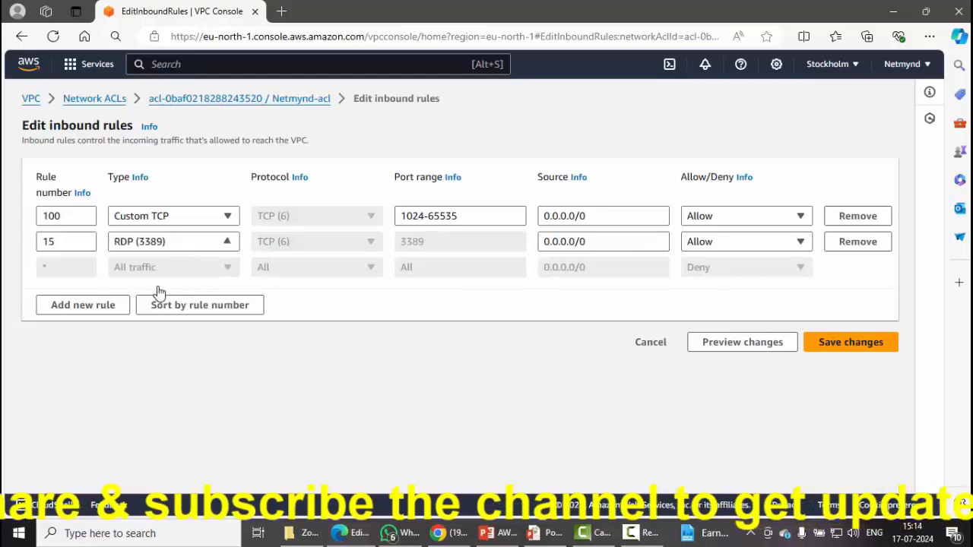
# Fix the duplicate rule number to 150 and save the inbound rules.
pyautogui.click(841, 345)
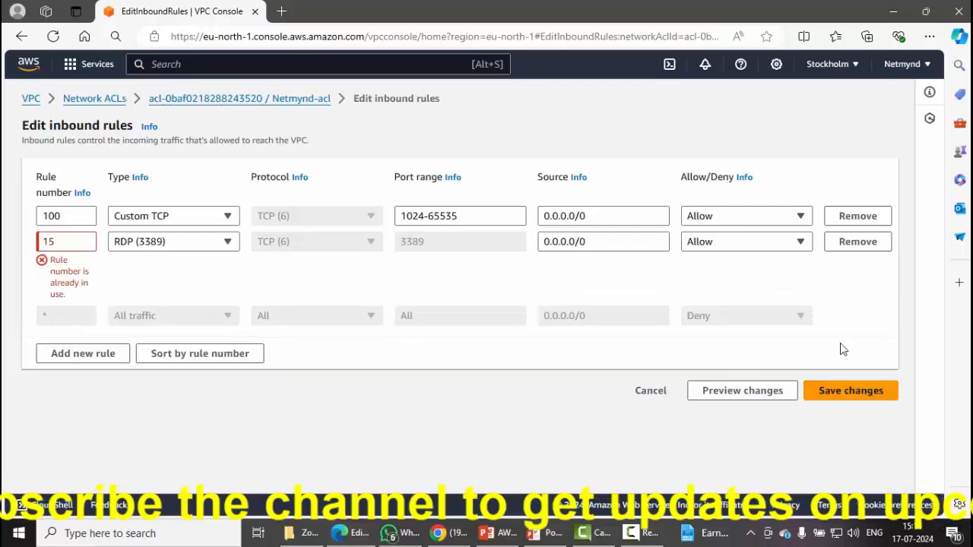
pyautogui.click(79, 248)
pyautogui.write('0')
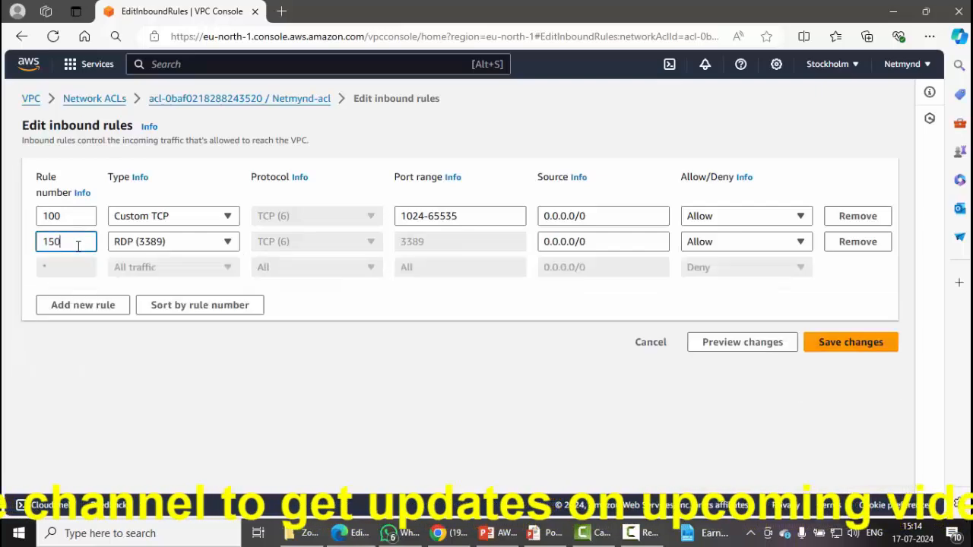
pyautogui.click(819, 345)
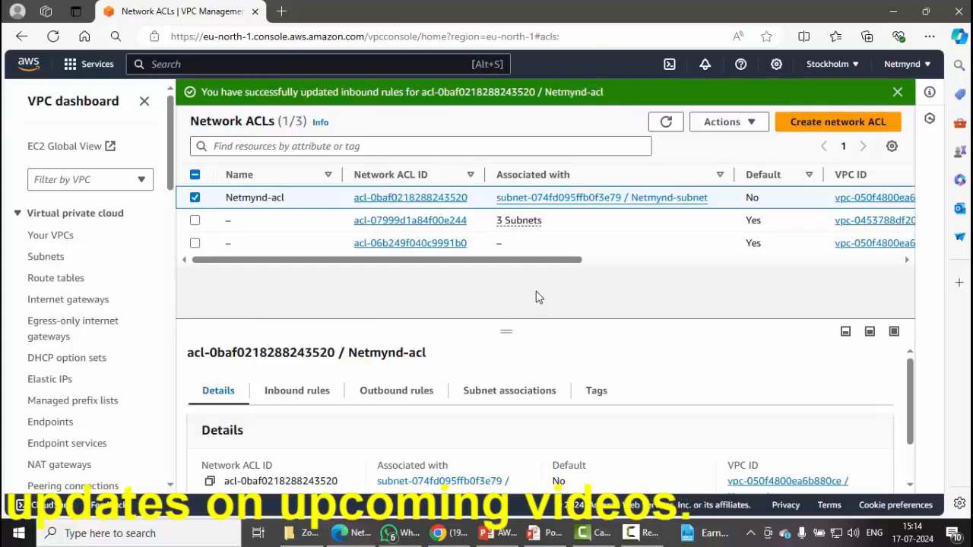
# Review Netmynd-acl's inbound rules, then its outbound rules: RDP 3389 and Custom TCP 1024-65535.
pyautogui.click(291, 402)
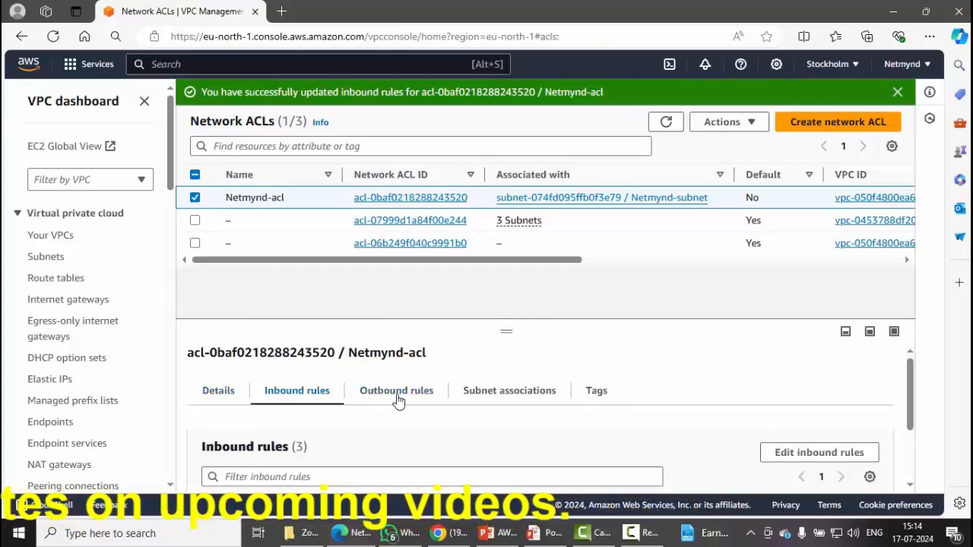
pyautogui.moveTo(910, 395); pyautogui.dragTo(916, 448)
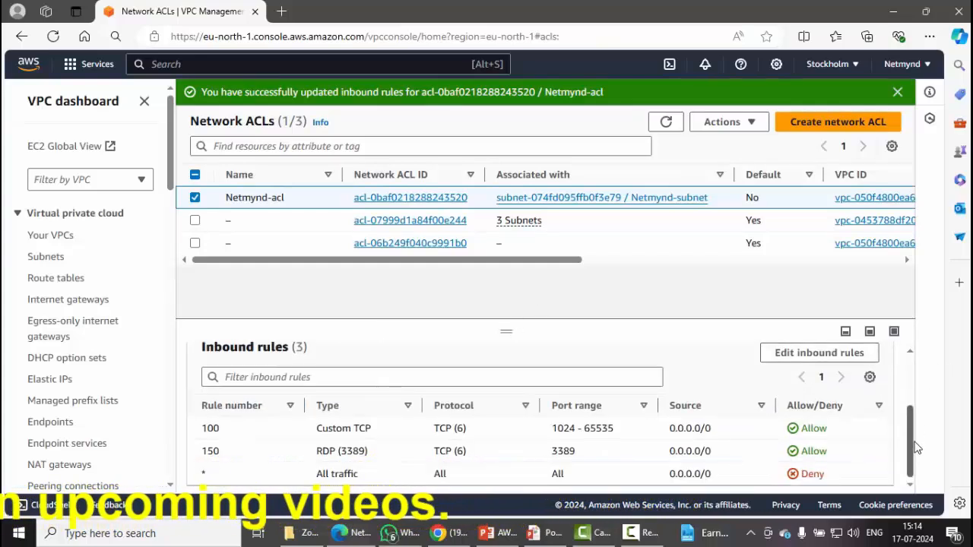
pyautogui.scroll(3, 417, 405)
pyautogui.click(417, 405)
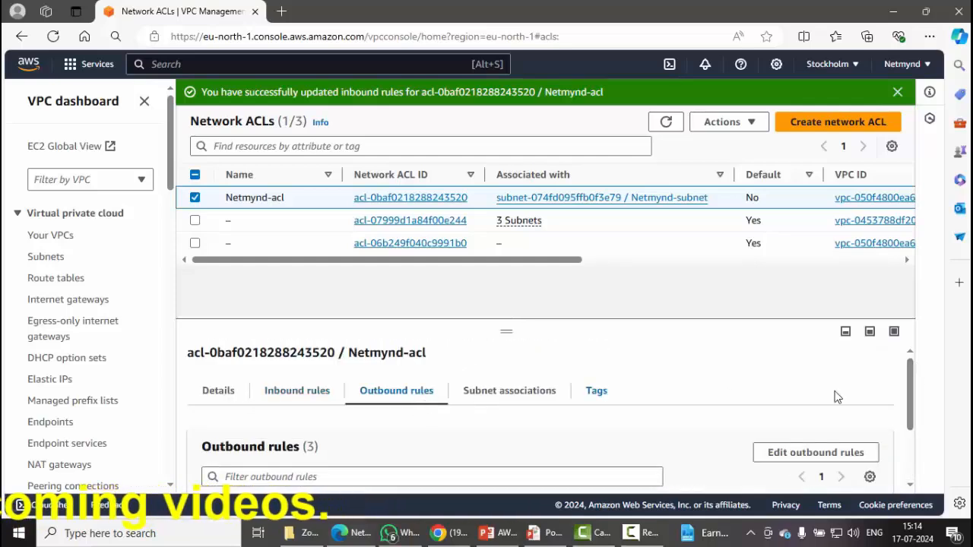
pyautogui.moveTo(910, 425); pyautogui.dragTo(912, 460)
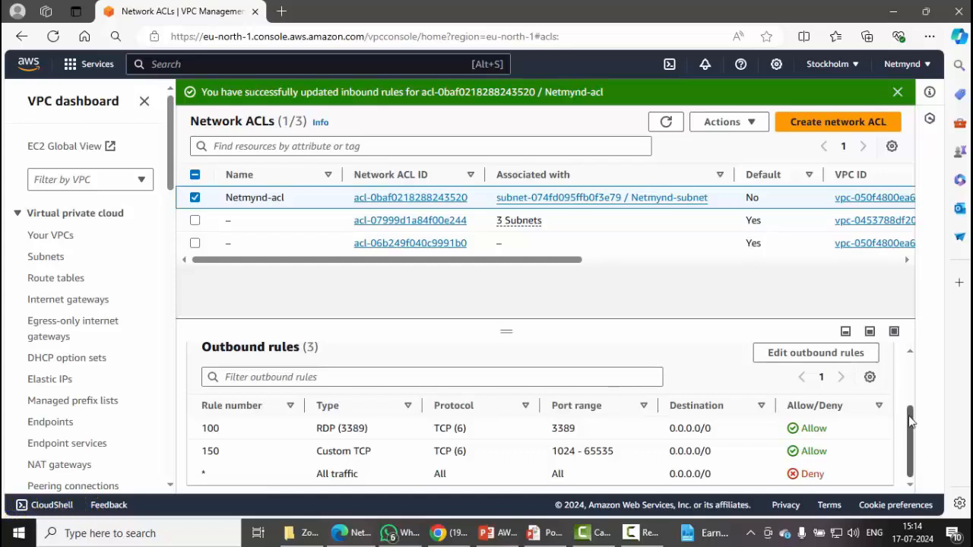
# Browse rule 150's Type list without changing it, save the outbound rules, and return to the VPC dashboard.
pyautogui.click(812, 354)
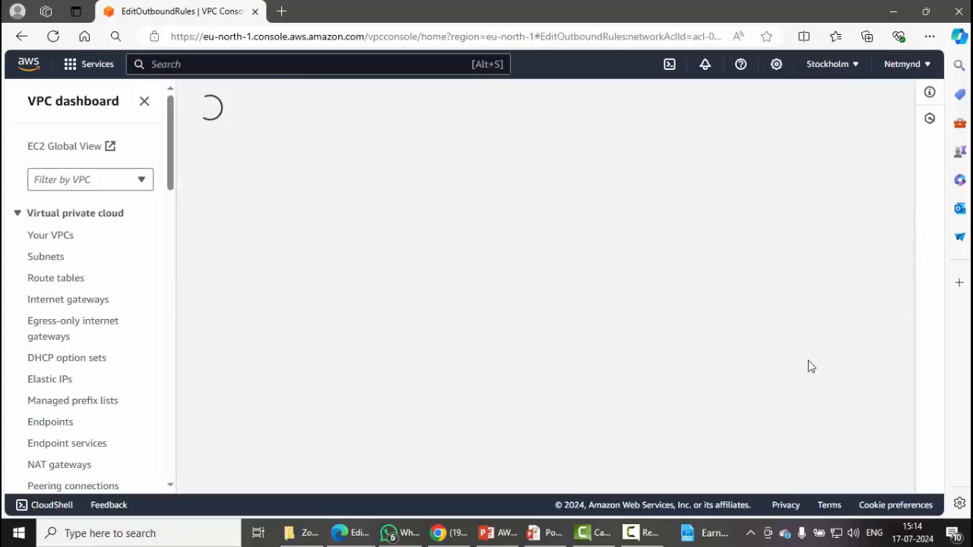
pyautogui.click(209, 242)
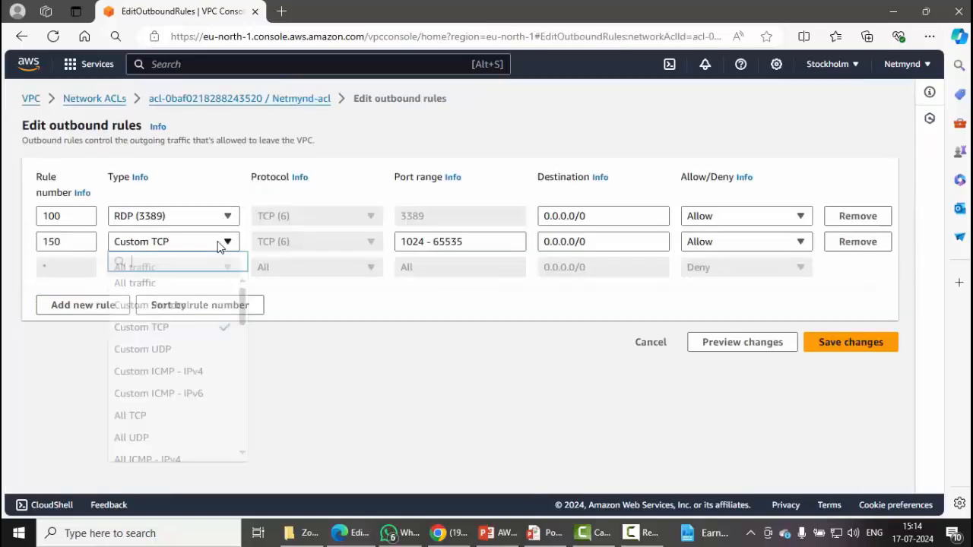
pyautogui.scroll(-3, 245, 304)
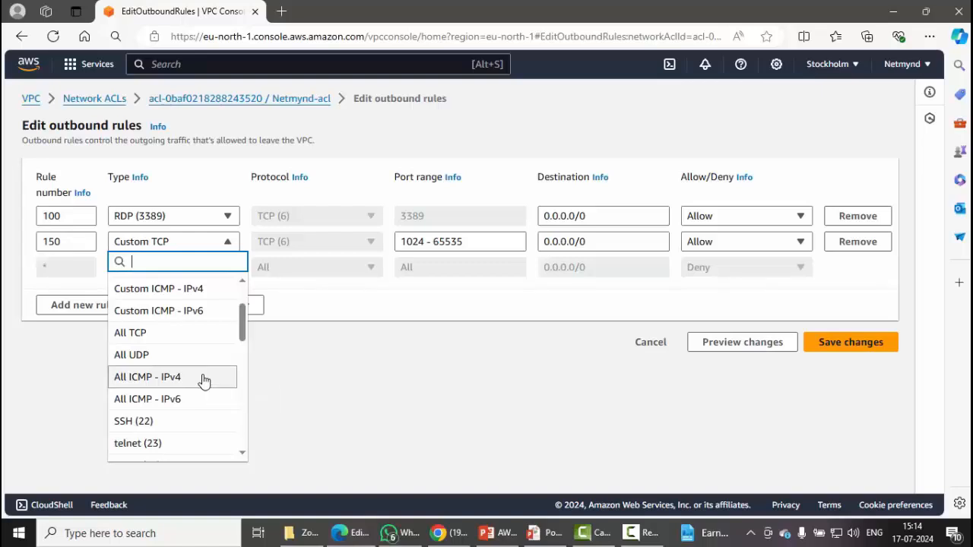
pyautogui.scroll(-3, 203, 380)
pyautogui.scroll(-5, 204, 380)
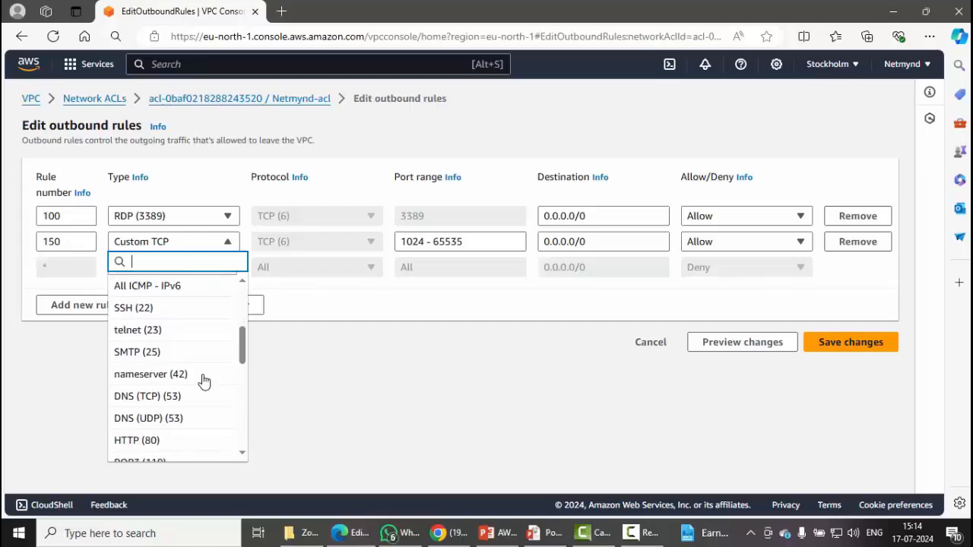
pyautogui.scroll(-3, 203, 380)
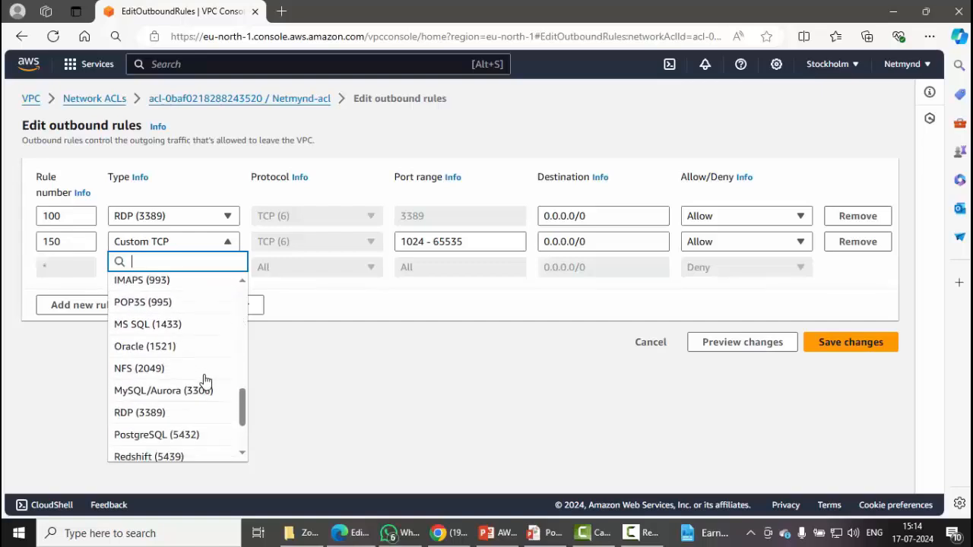
pyautogui.click(382, 384)
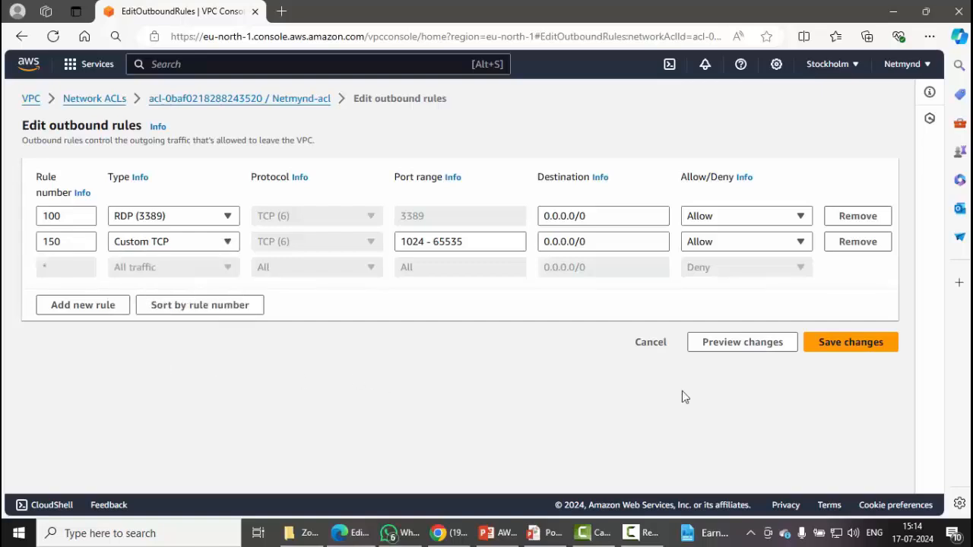
pyautogui.click(849, 343)
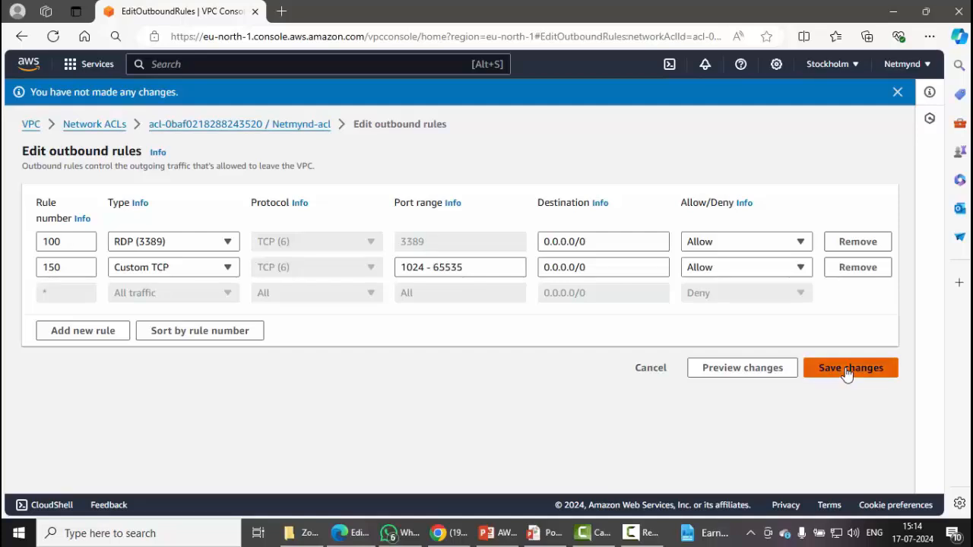
pyautogui.click(31, 125)
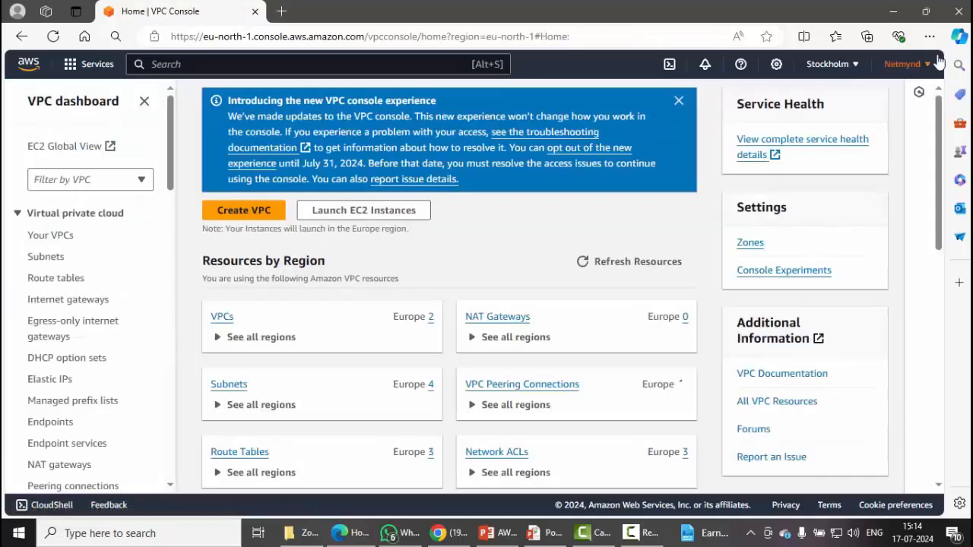
# Open the downloaded Netmynd-ec2 (1).rdp file from Edge's downloads list.
pyautogui.click(928, 37)
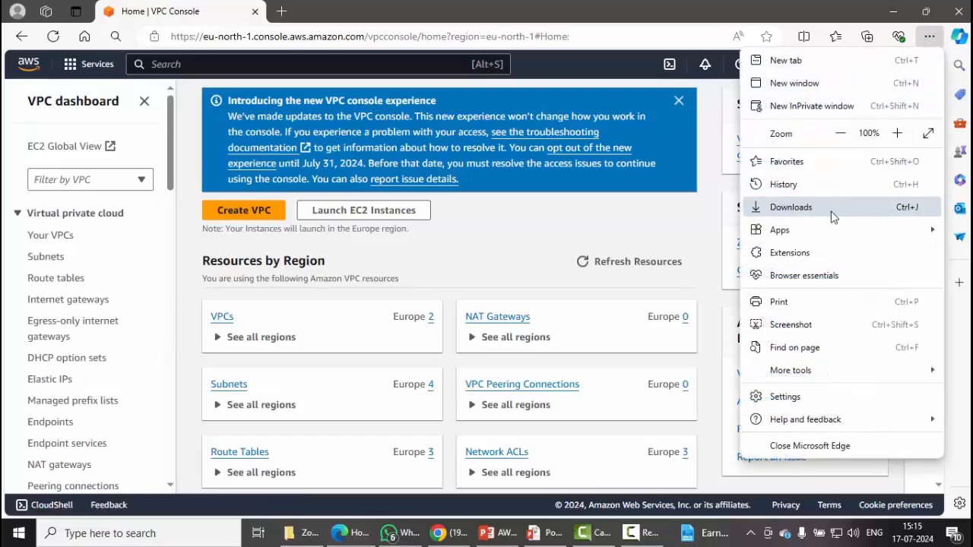
pyautogui.press('Escape')
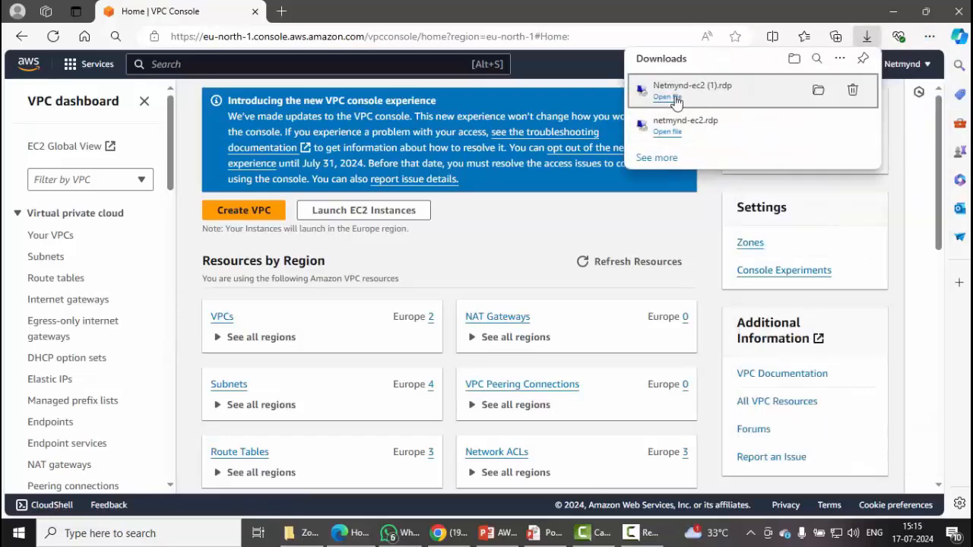
pyautogui.click(674, 98)
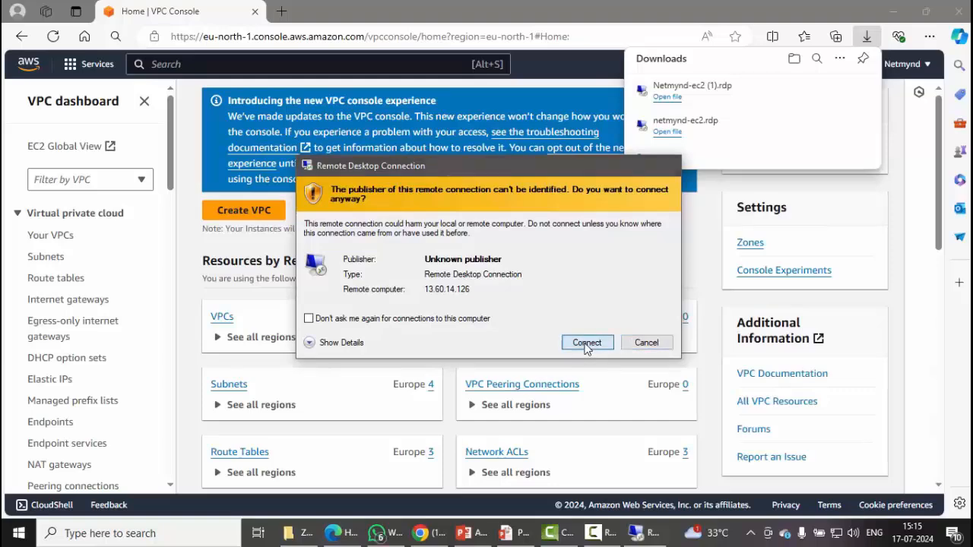
# Connect to 13.60.14.126 with the pasted Administrator password, accepting the untrusted certificate.
pyautogui.click(587, 345)
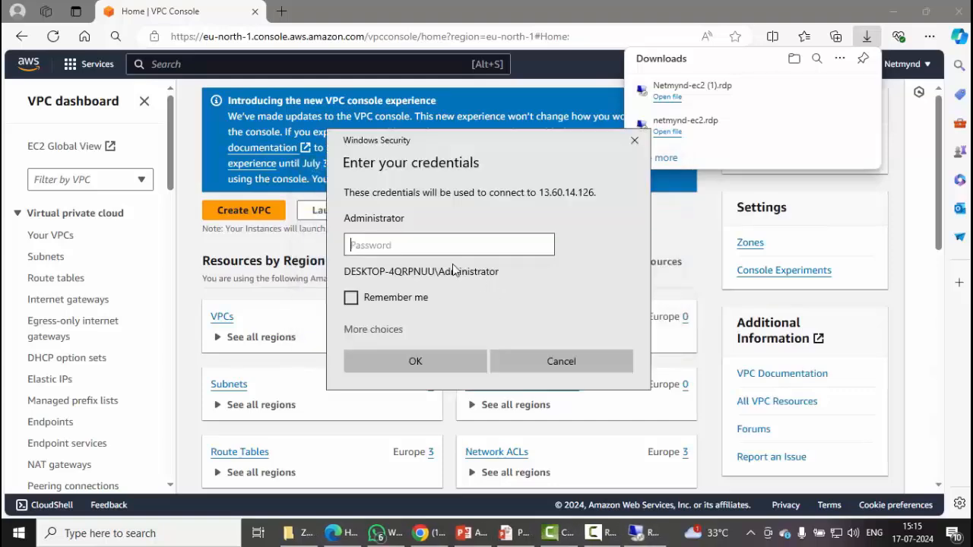
pyautogui.hotkey('ctrl', 'v')
pyautogui.click(457, 357)
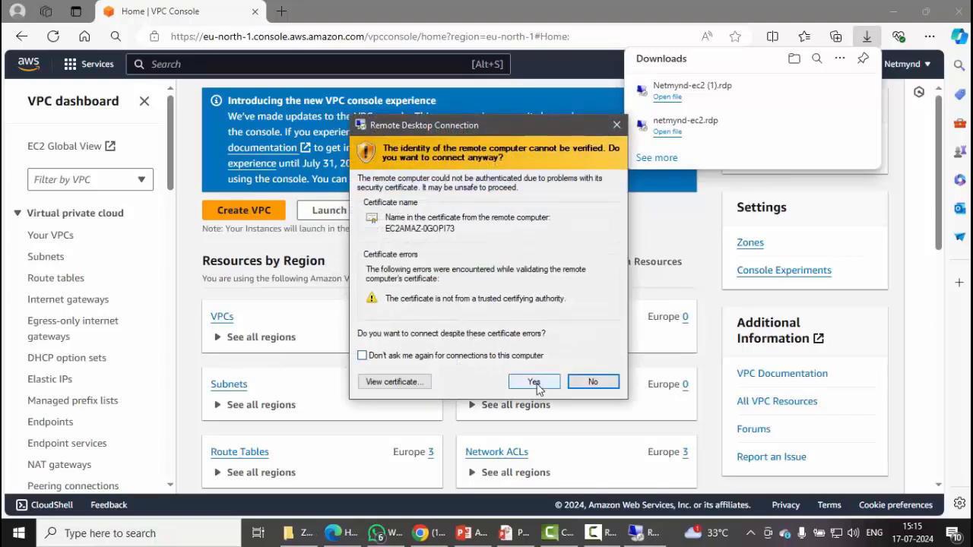
pyautogui.click(535, 383)
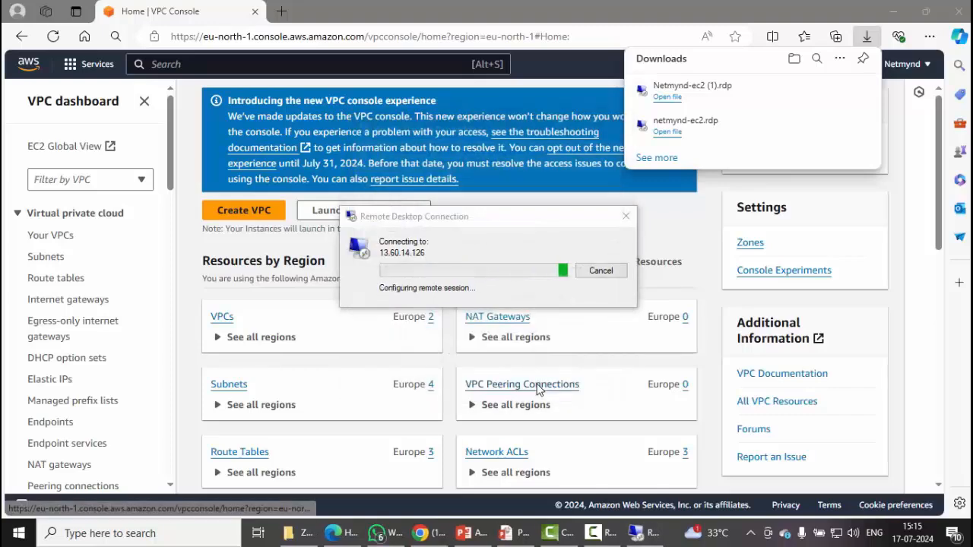